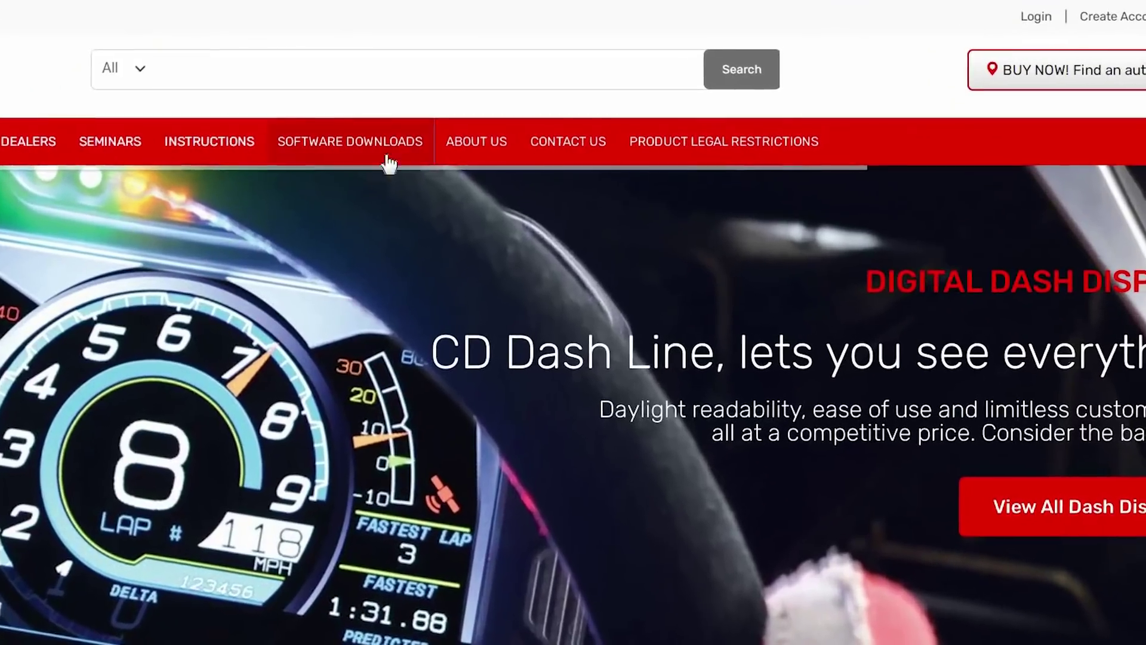
Step: Go to Software Downloads and scroll down to the CD-5/CD-7 Carbon DashDesign downloads table
{"action": "left_click", "coordinate": [343, 144]}
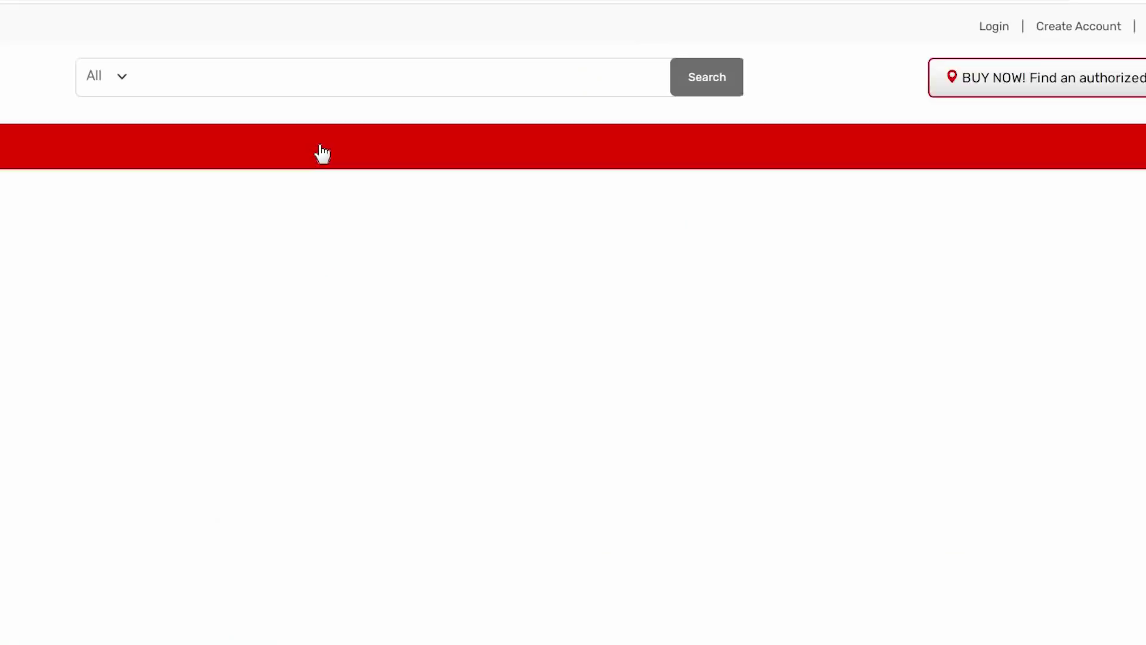
{"action": "scroll", "coordinate": [597, 335], "scroll_direction": "down", "scroll_amount": 10}
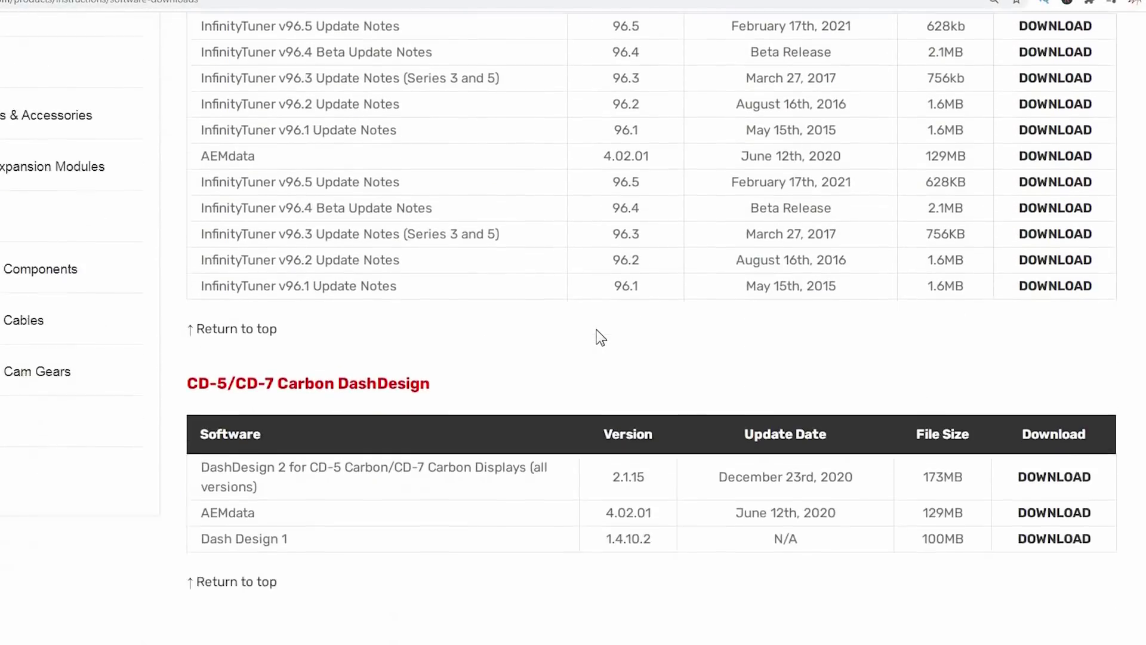
{"action": "scroll", "coordinate": [599, 338], "scroll_direction": "down", "scroll_amount": 4}
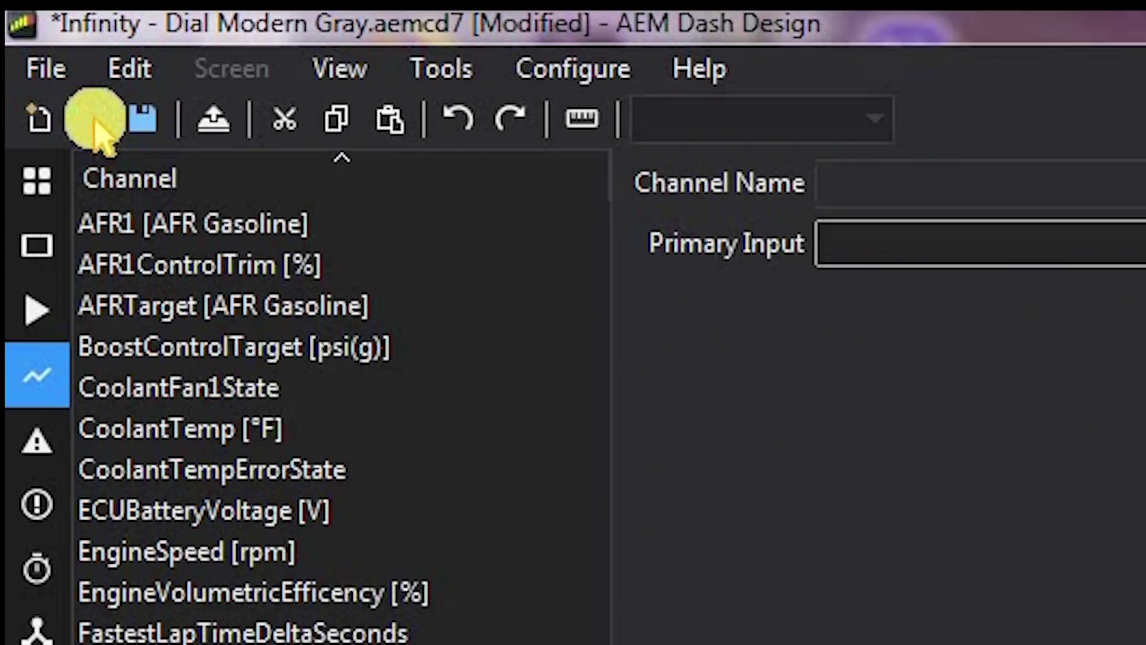
Step: Bring up DashDesign's Open Setup dialog with Ctrl+O
{"action": "key", "text": "ctrl+o"}
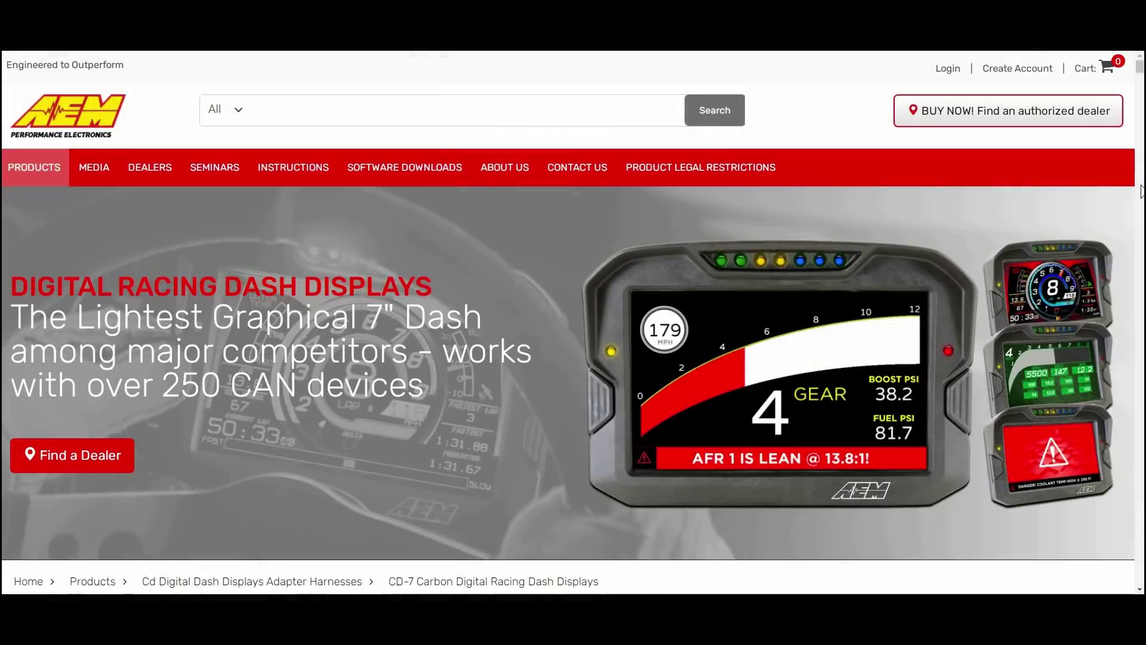
Step: Scroll the CD-7 Supported Apps listing through the 3rd-party CAN setup tables to MicroTech and MoTeC
{"action": "scroll", "coordinate": [1140, 191], "scroll_direction": "down", "scroll_amount": 7}
{"action": "scroll", "coordinate": [1140, 191], "scroll_direction": "down", "scroll_amount": 10}
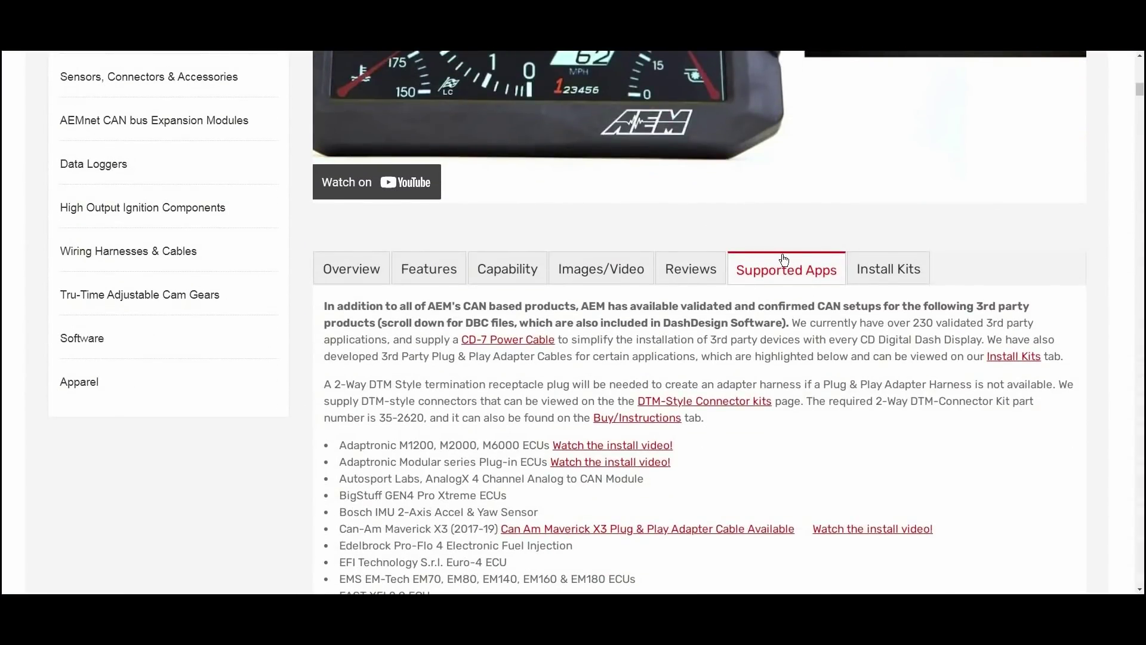
{"action": "scroll", "coordinate": [1045, 218], "scroll_direction": "down", "scroll_amount": 5}
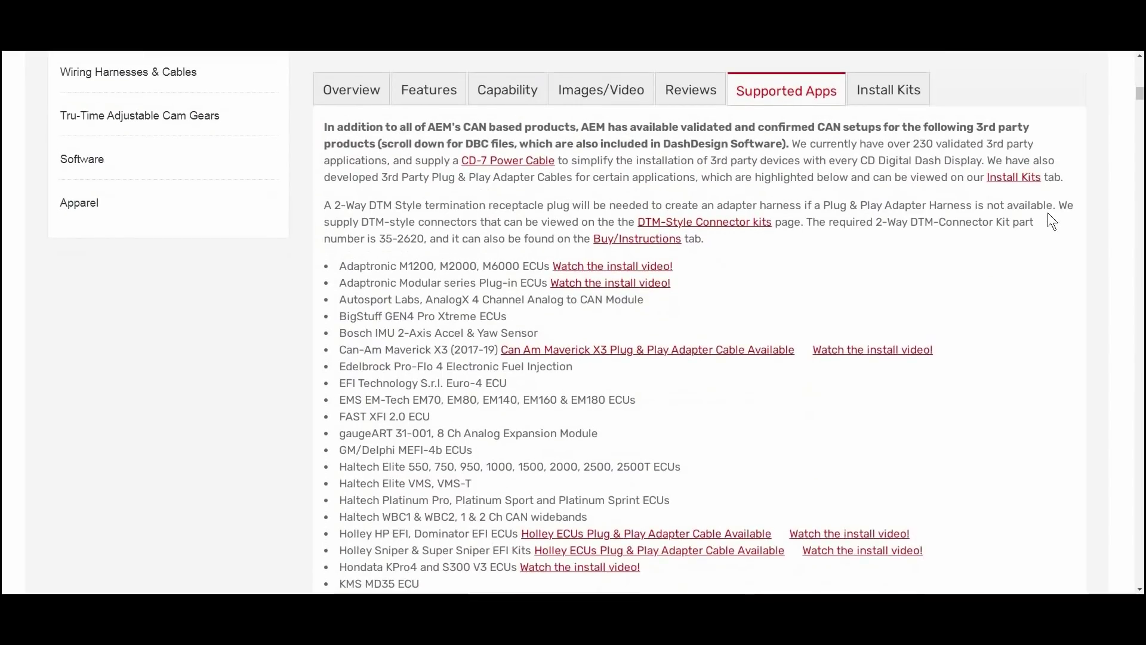
{"action": "scroll", "coordinate": [1048, 213], "scroll_direction": "down", "scroll_amount": 6}
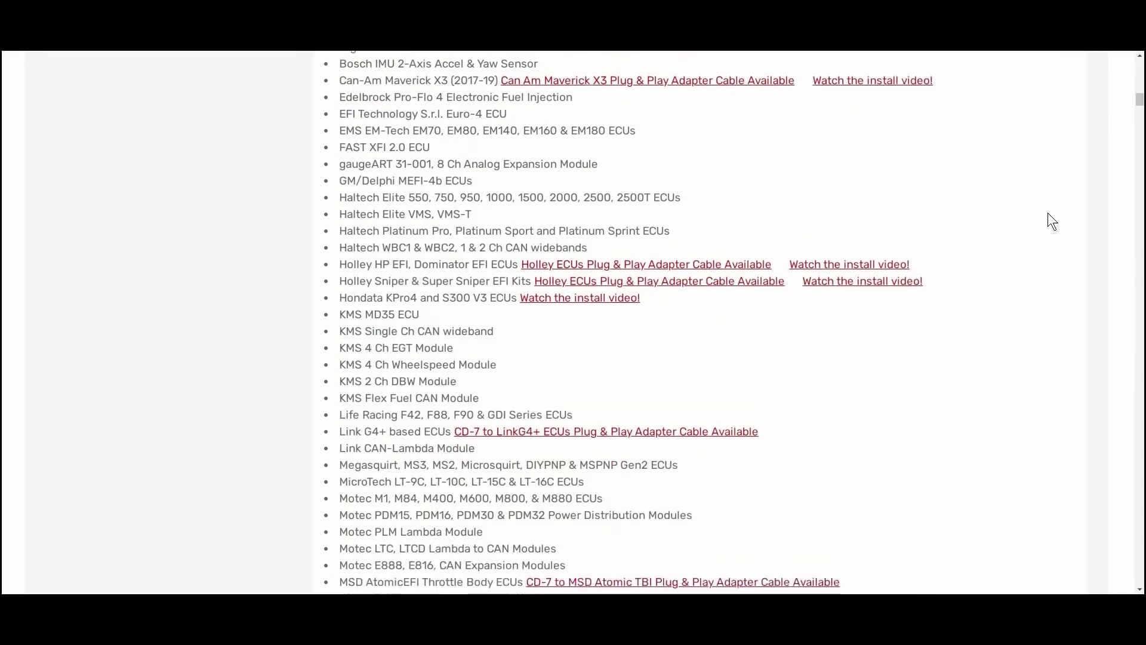
{"action": "scroll", "coordinate": [1047, 213], "scroll_direction": "down", "scroll_amount": 6}
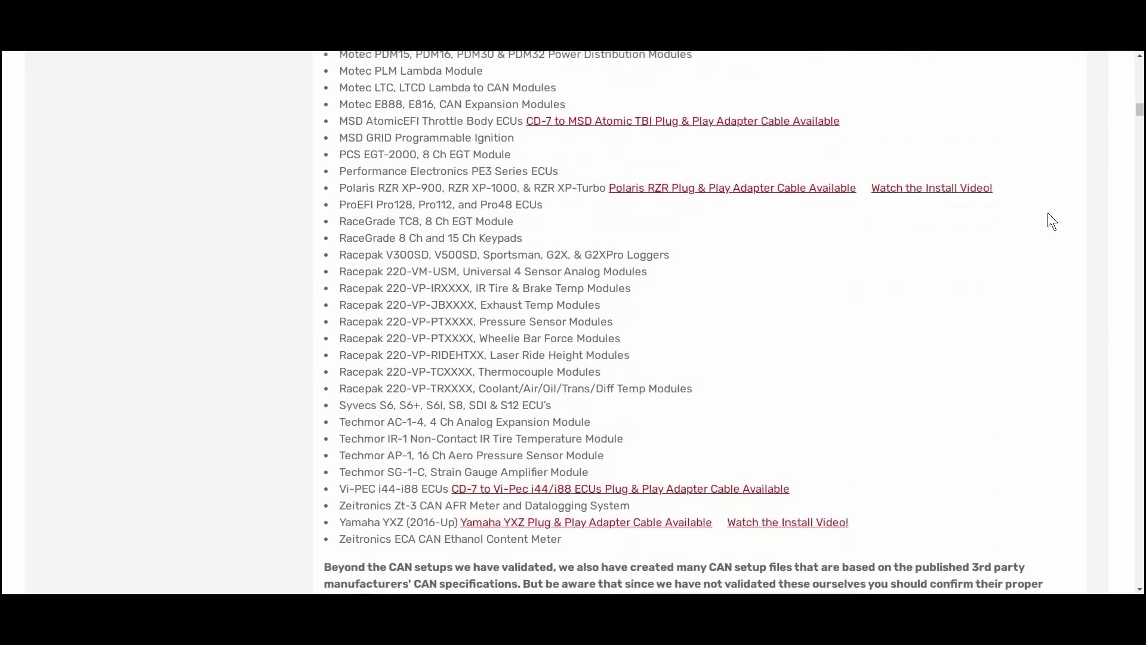
{"action": "scroll", "coordinate": [1048, 213], "scroll_direction": "down", "scroll_amount": 5}
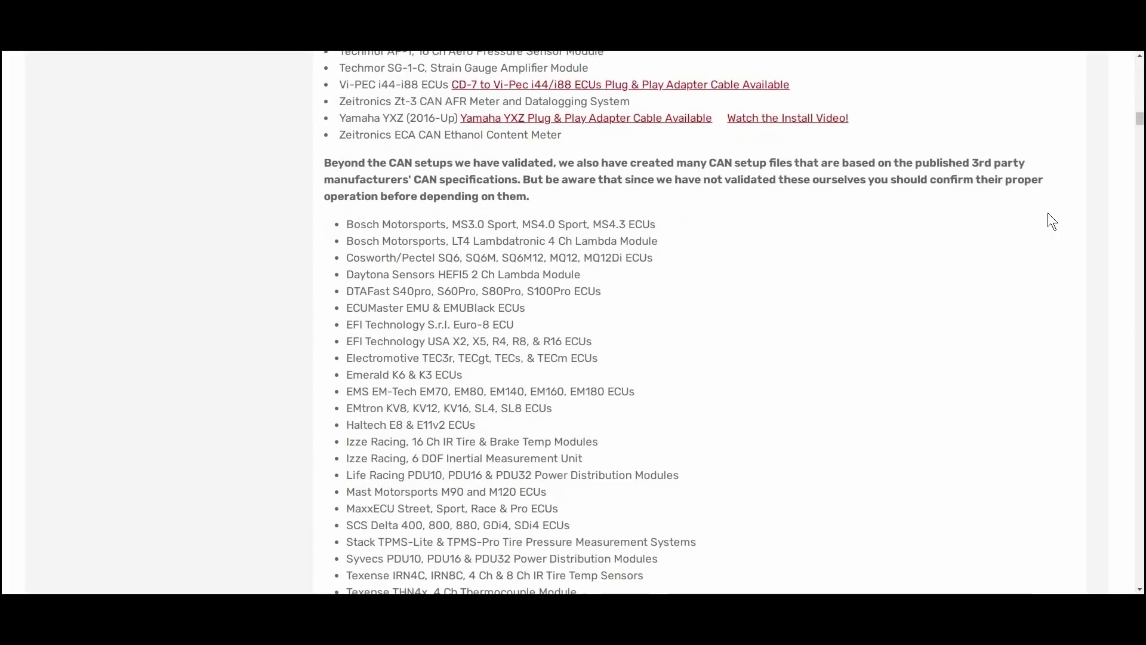
{"action": "scroll", "coordinate": [1048, 213], "scroll_direction": "down", "scroll_amount": 6}
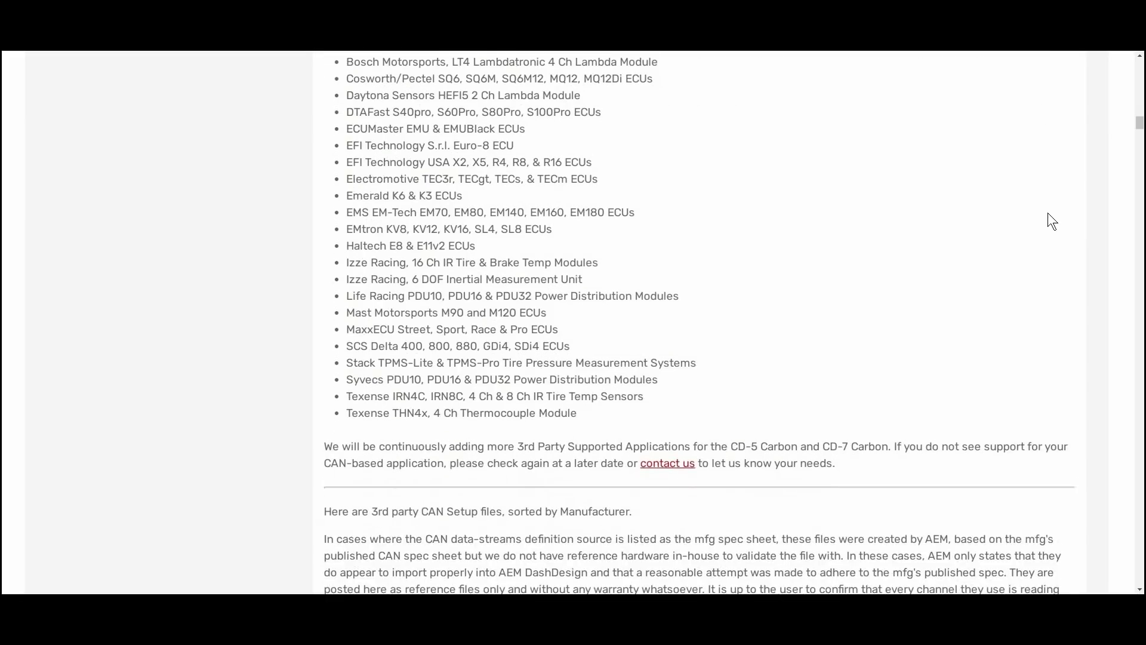
{"action": "scroll", "coordinate": [1047, 212], "scroll_direction": "down", "scroll_amount": 10}
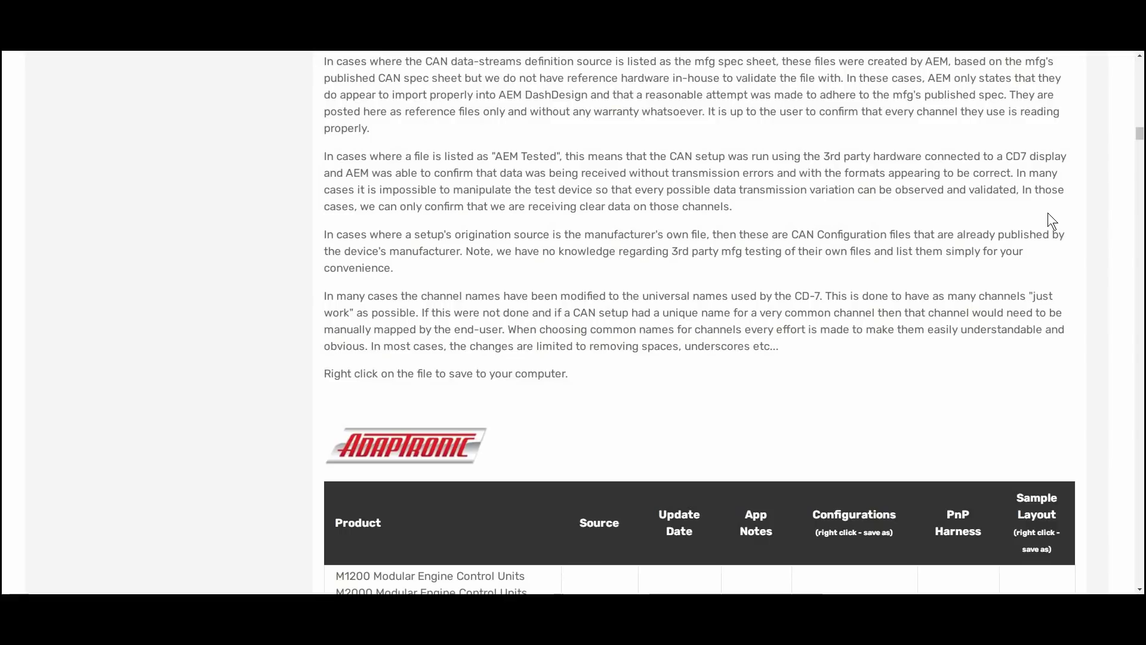
{"action": "scroll", "coordinate": [1048, 212], "scroll_direction": "down", "scroll_amount": 13}
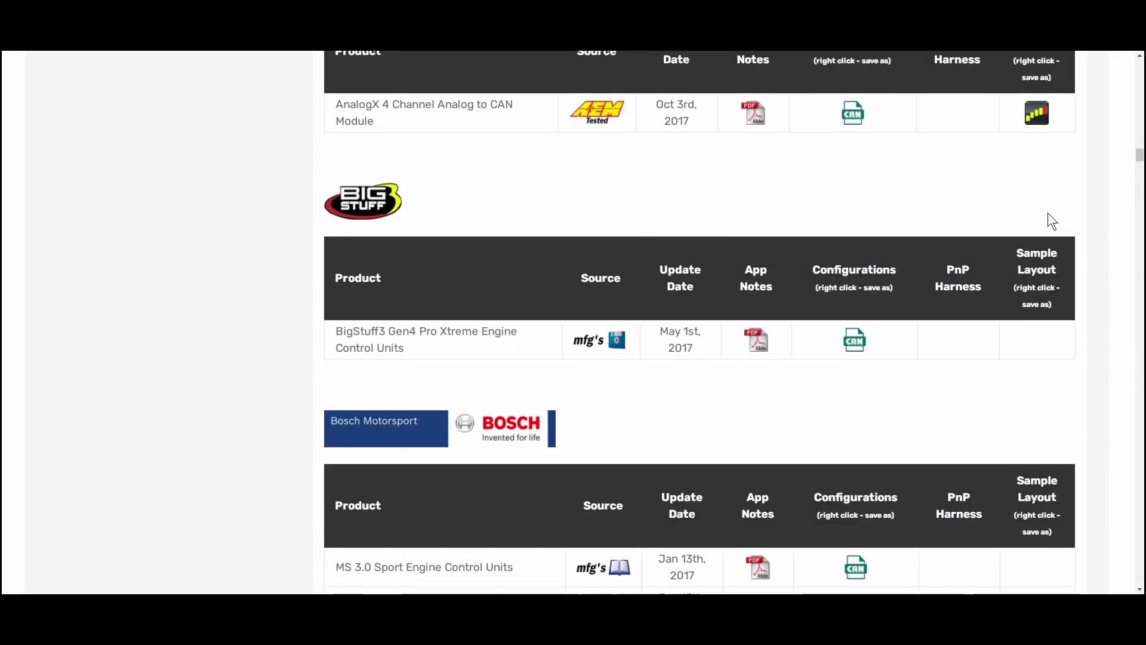
{"action": "scroll", "coordinate": [1048, 212], "scroll_direction": "down", "scroll_amount": 14}
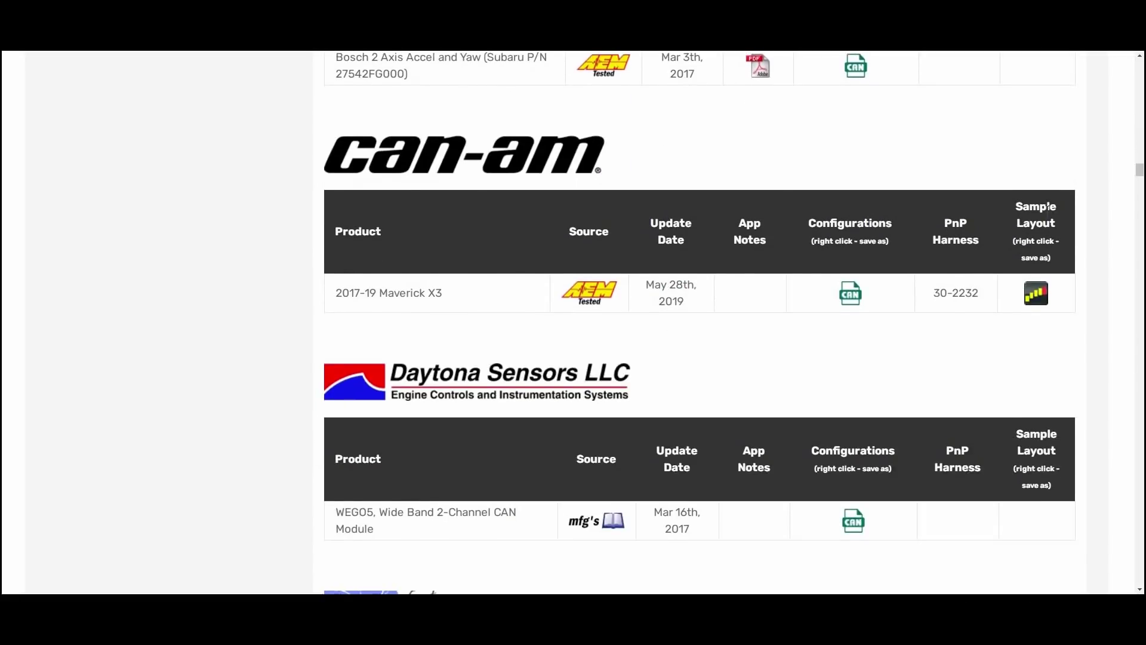
{"action": "scroll", "coordinate": [1047, 213], "scroll_direction": "down", "scroll_amount": 14}
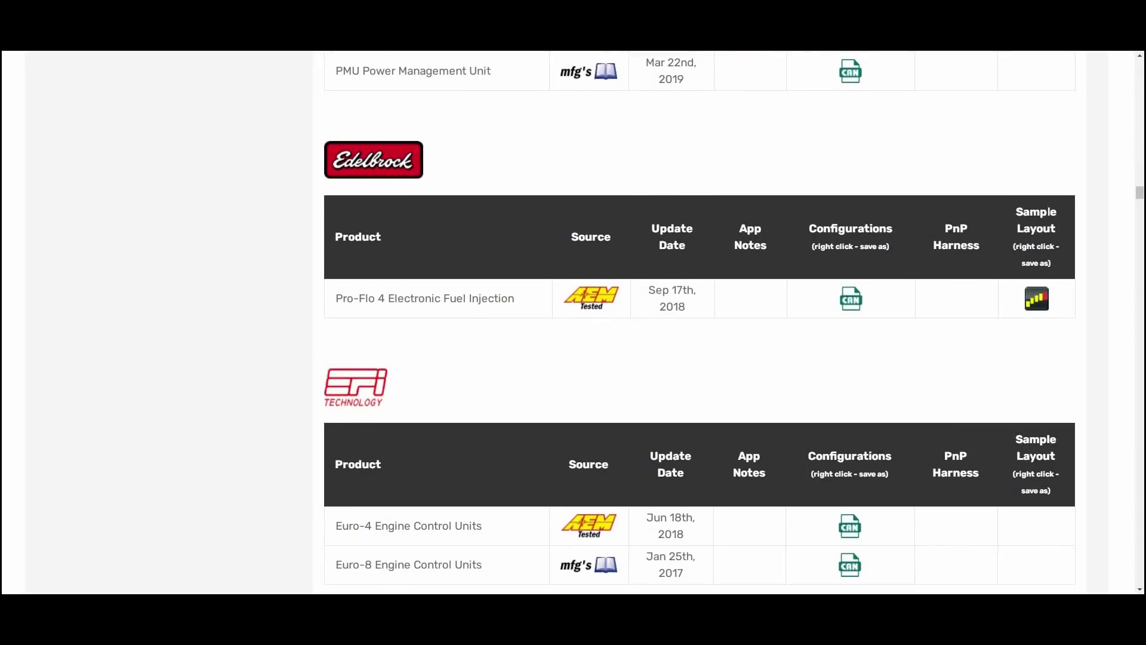
{"action": "scroll", "coordinate": [1049, 215], "scroll_direction": "down", "scroll_amount": 14}
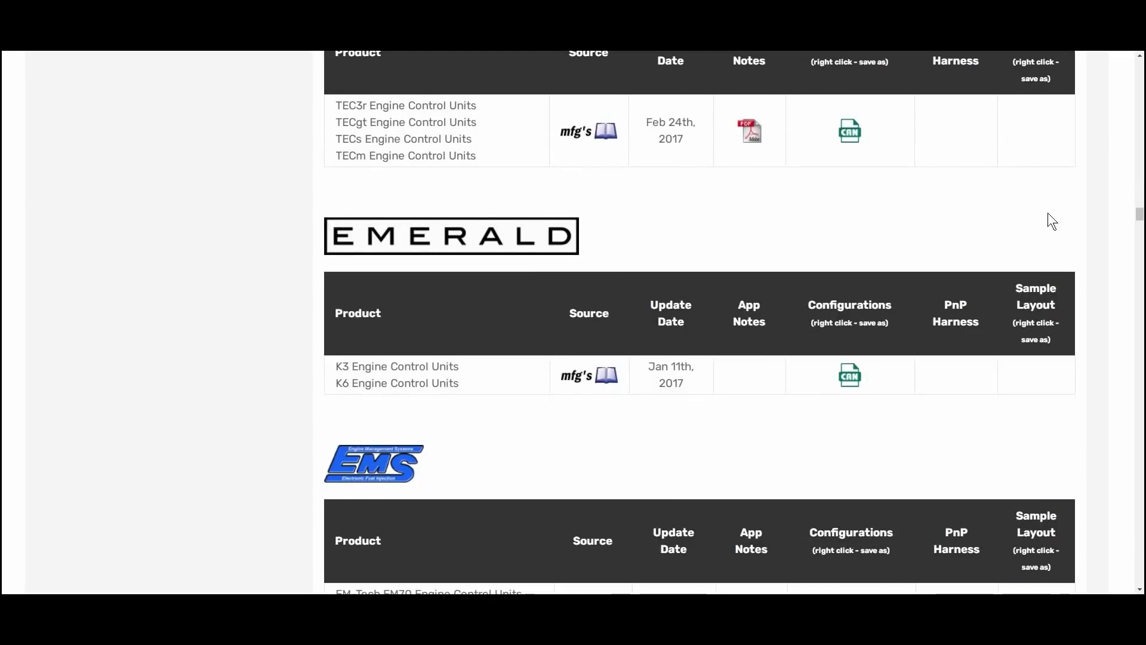
{"action": "scroll", "coordinate": [1051, 221], "scroll_direction": "down", "scroll_amount": 14}
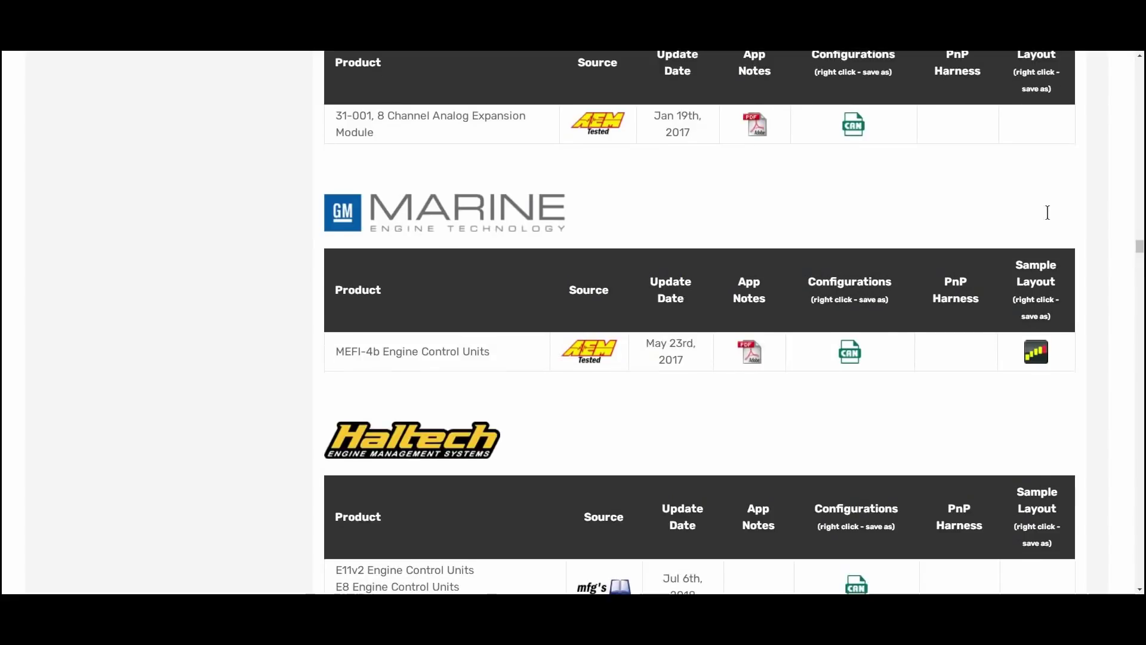
{"action": "scroll", "coordinate": [1051, 221], "scroll_direction": "down", "scroll_amount": 14}
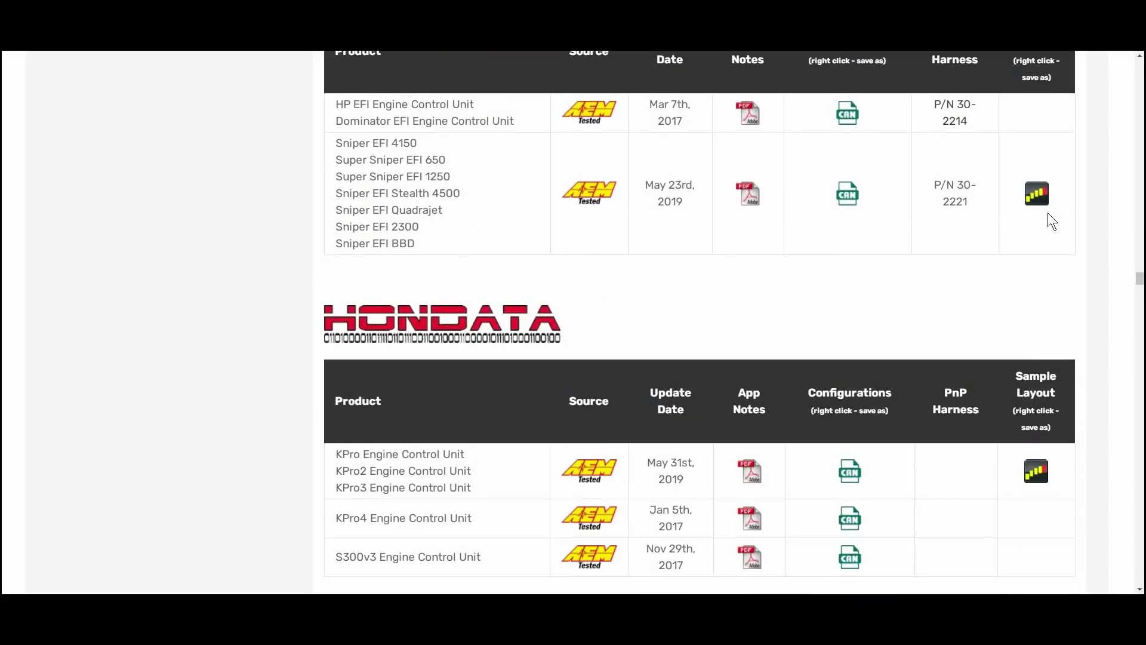
{"action": "scroll", "coordinate": [1051, 221], "scroll_direction": "down", "scroll_amount": 14}
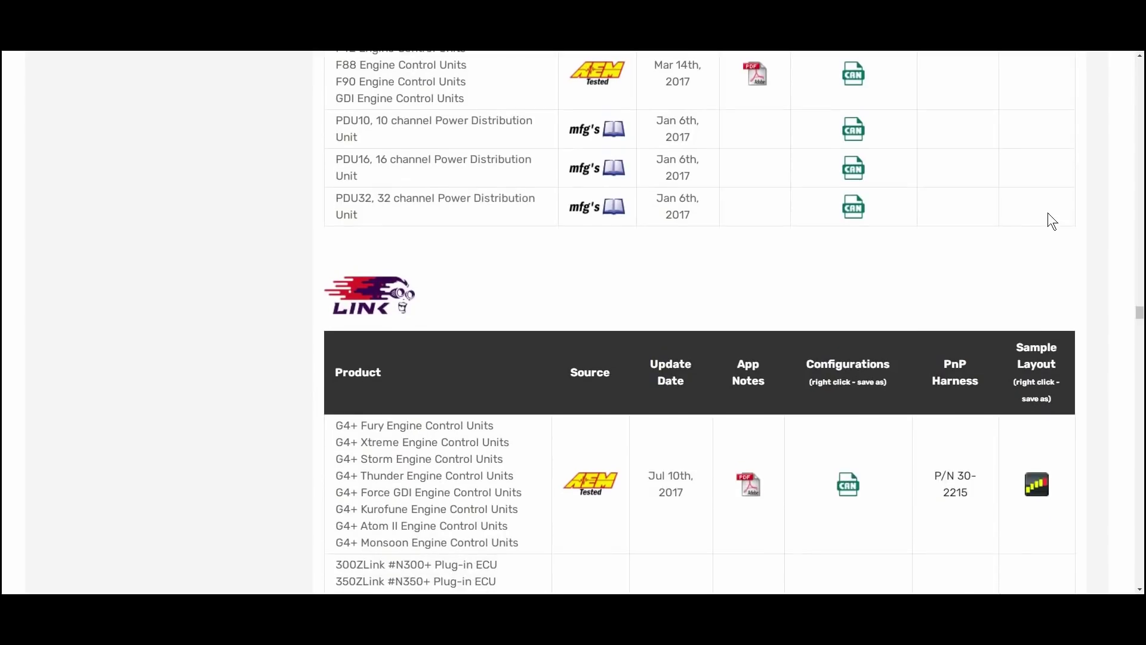
{"action": "scroll", "coordinate": [1050, 220], "scroll_direction": "down", "scroll_amount": 14}
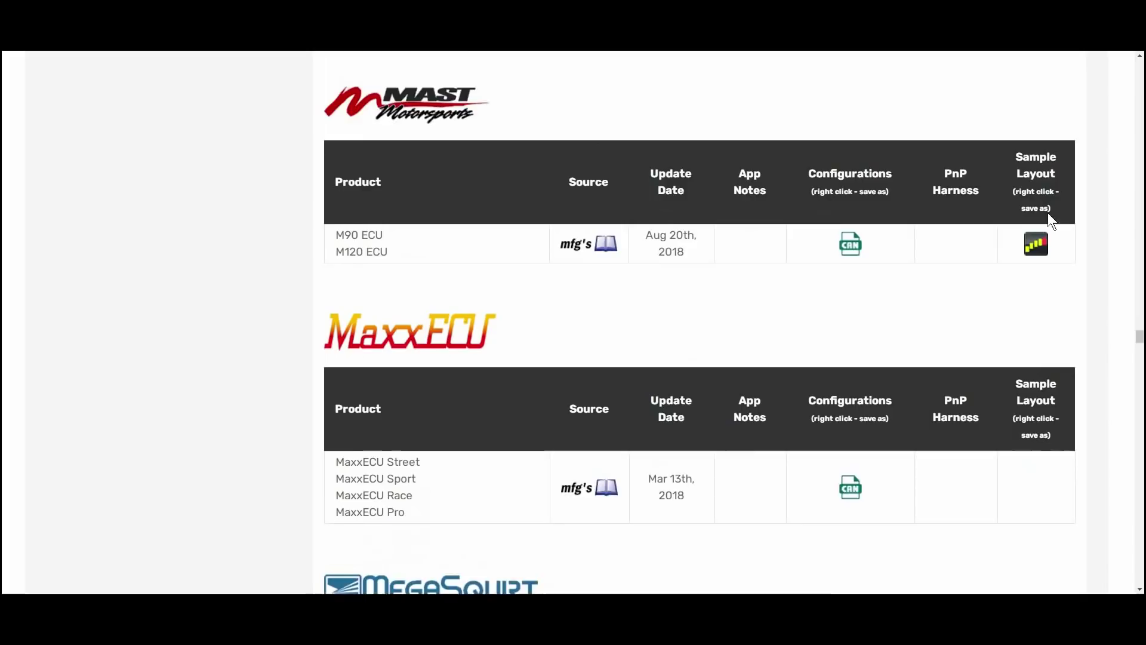
{"action": "scroll", "coordinate": [1051, 221], "scroll_direction": "down", "scroll_amount": 14}
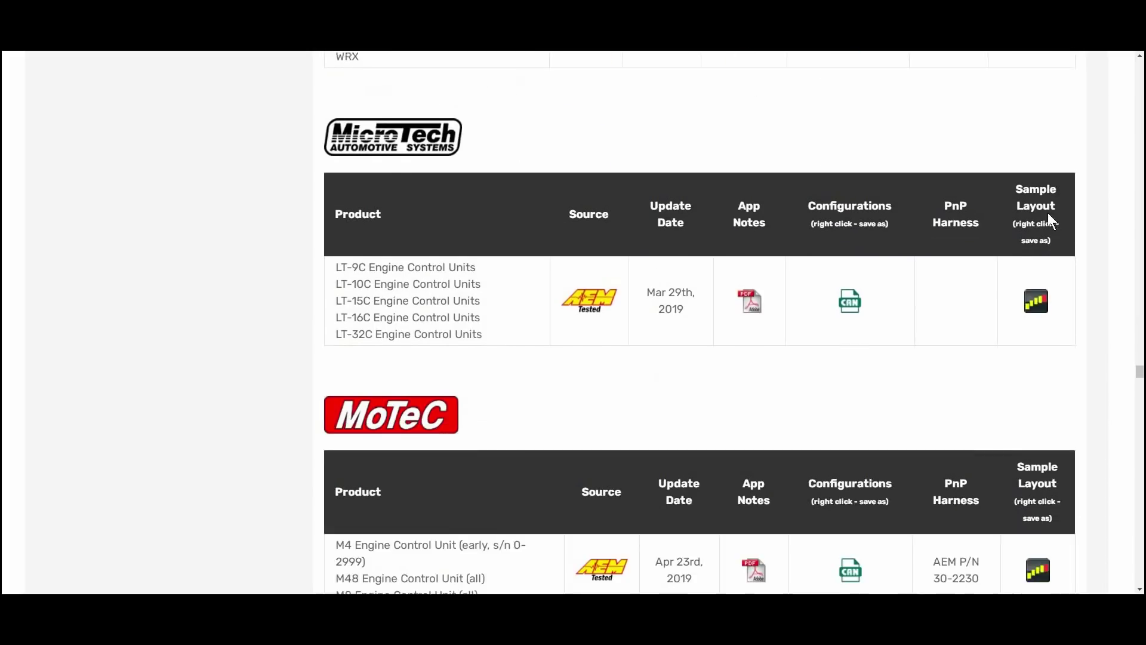
{"action": "scroll", "coordinate": [1049, 218], "scroll_direction": "down", "scroll_amount": 5}
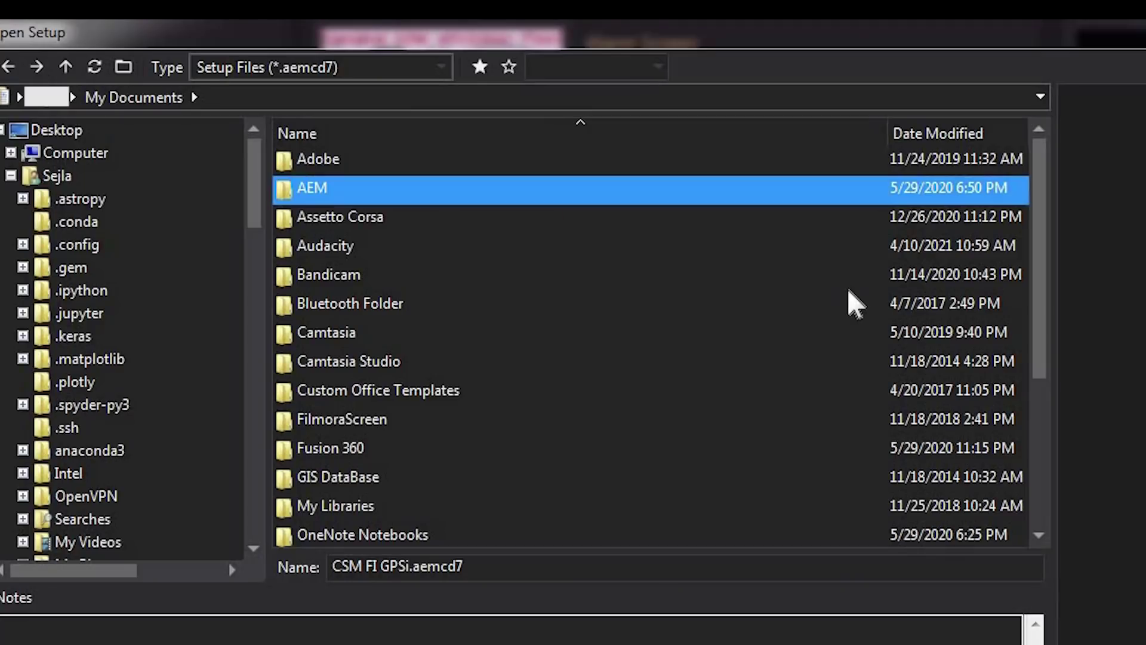
Step: Open an Infinity dial setup from AEM > DashDesign > Setups > App Specific > AEM Infinity
{"action": "key", "text": "Return"}
{"action": "key", "text": "Return"}
{"action": "key", "text": "s"}
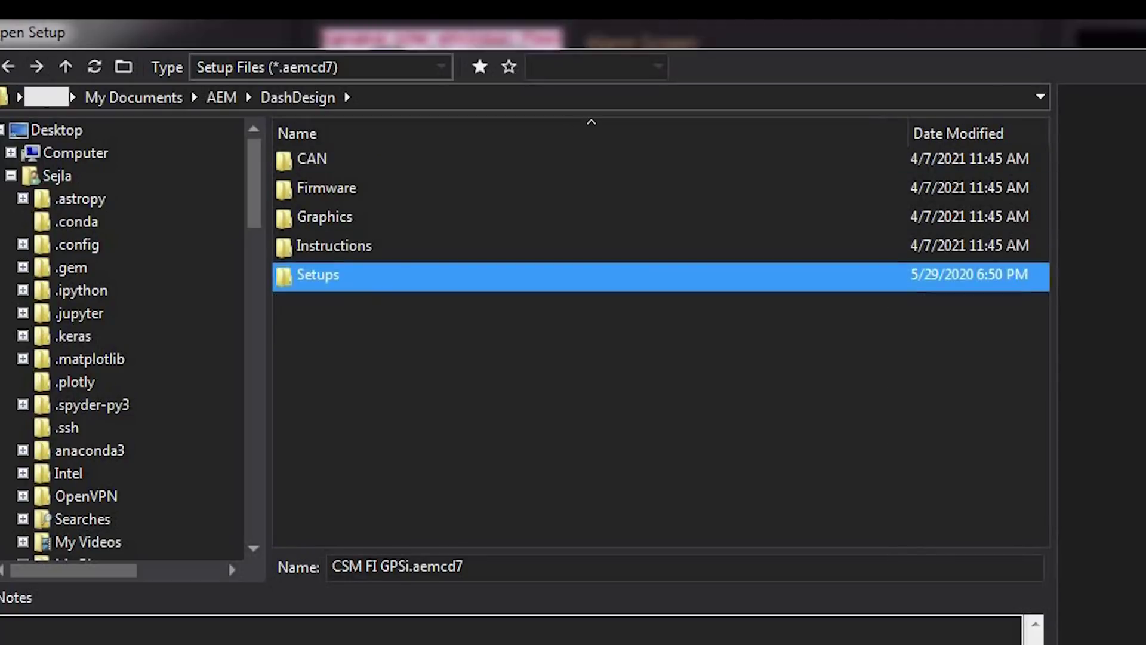
{"action": "key", "text": "Return"}
{"action": "key", "text": "a"}
{"action": "key", "text": "Return"}
{"action": "left_click_drag", "start_coordinate": [1042, 256], "coordinate": [1027, 224]}
{"action": "double_click", "coordinate": [357, 245]}
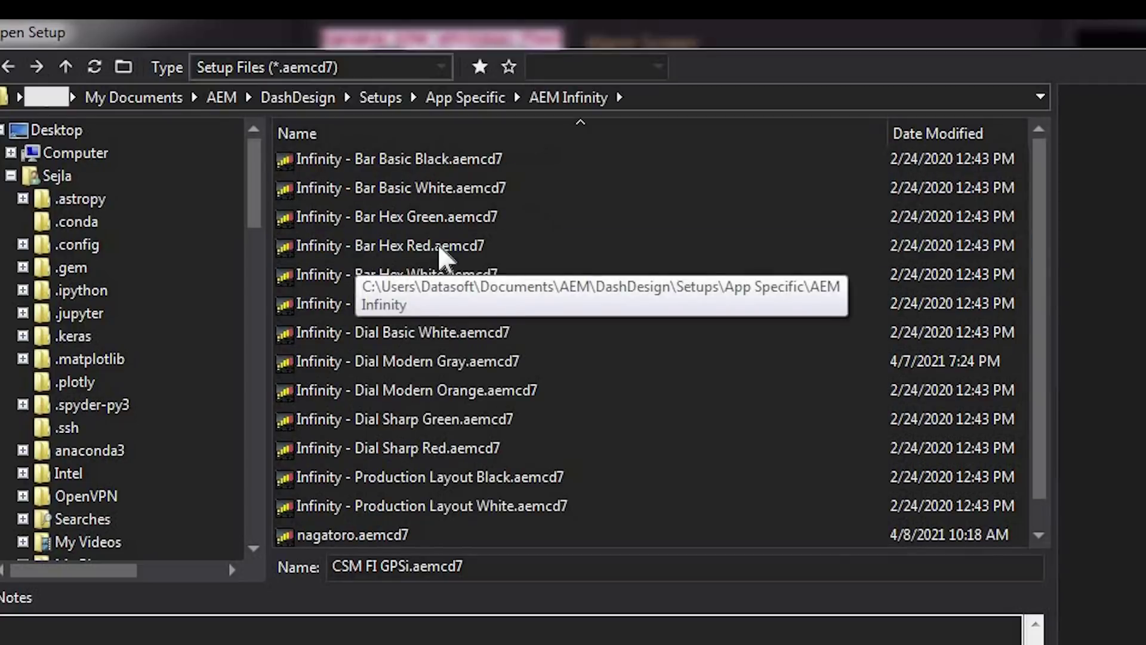
{"action": "double_click", "coordinate": [440, 362]}
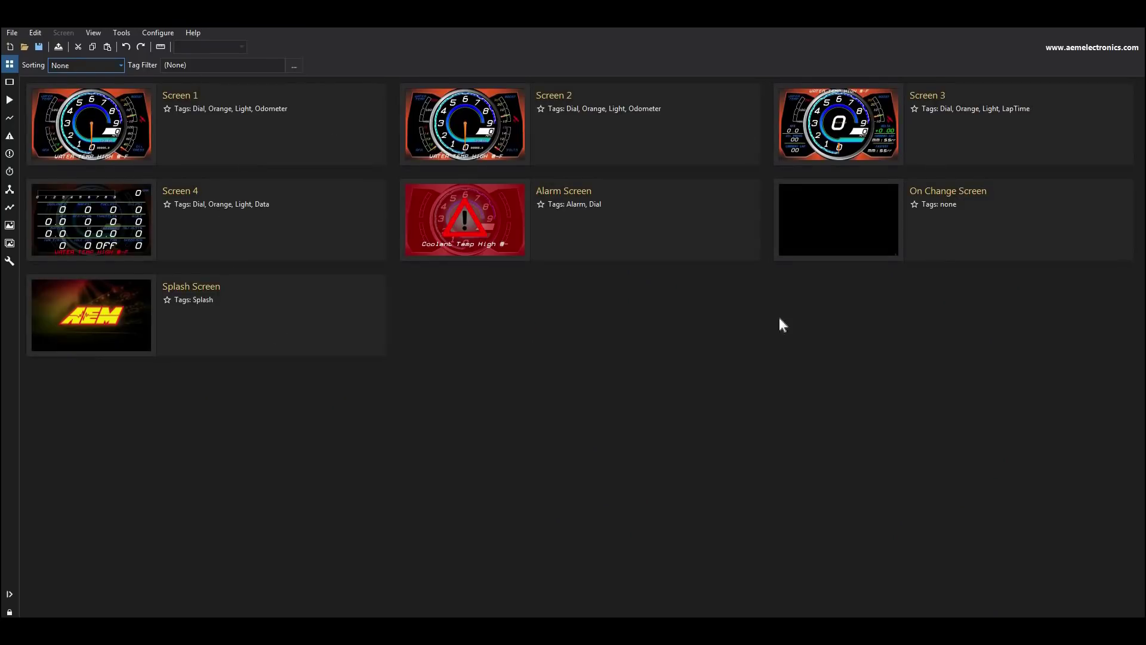
Step: Delete every element from Screen 1, unlock the layout, and place a horizontal bar tachometer
{"action": "double_click", "coordinate": [185, 133]}
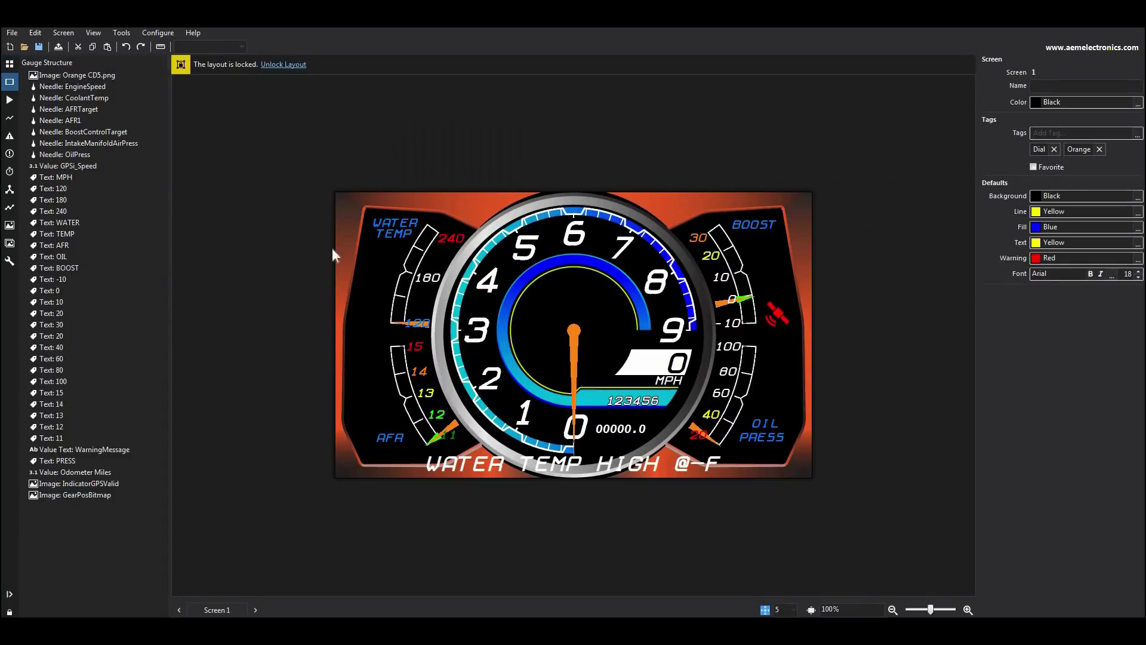
{"action": "left_click", "coordinate": [52, 74]}
{"action": "key", "text": "Delete"}
{"action": "key", "text": "Delete"}
{"action": "key", "text": "Delete"}
{"action": "key", "text": "Delete"}
{"action": "key", "text": "Delete"}
{"action": "key", "text": "Delete"}
{"action": "key", "text": "Delete"}
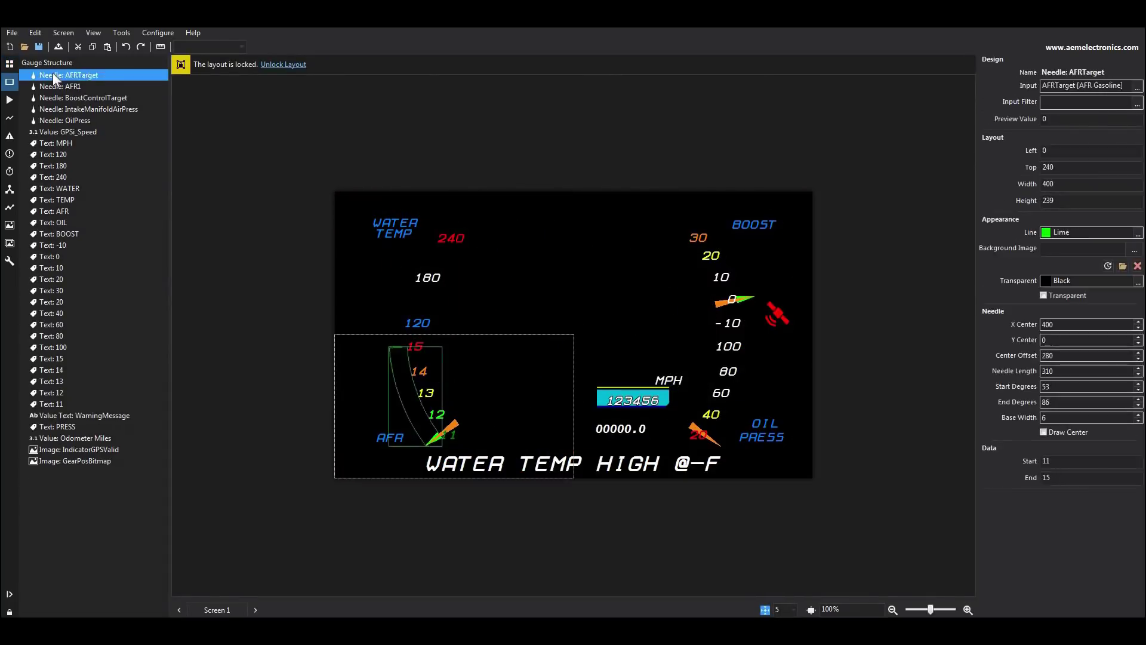
{"action": "key", "text": "Delete"}
{"action": "key", "text": "Delete"}
{"action": "key", "text": "Delete"}
{"action": "key", "text": "Delete"}
{"action": "key", "text": "Delete"}
{"action": "key", "text": "Delete"}
{"action": "key", "text": "Delete"}
{"action": "key", "text": "Delete"}
{"action": "key", "text": "Delete"}
{"action": "key", "text": "Delete"}
{"action": "key", "text": "Delete"}
{"action": "key", "text": "Delete"}
{"action": "key", "text": "Delete"}
{"action": "key", "text": "Delete"}
{"action": "key", "text": "Delete"}
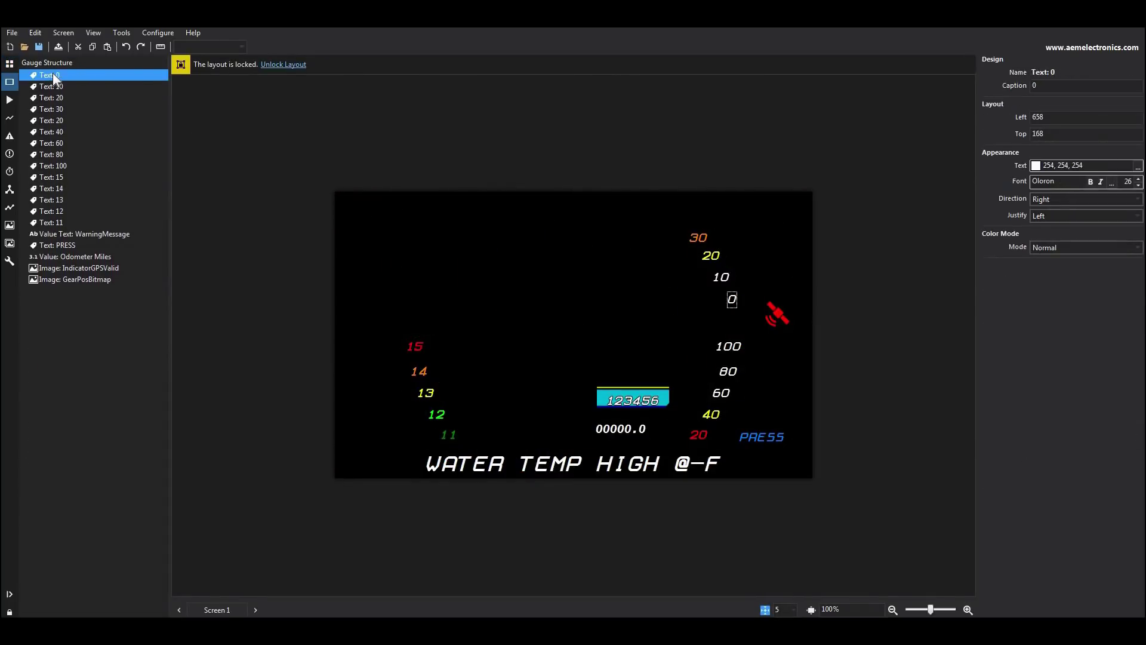
{"action": "key", "text": "Delete"}
{"action": "key", "text": "Delete"}
{"action": "key", "text": "Delete"}
{"action": "key", "text": "Delete"}
{"action": "key", "text": "Delete"}
{"action": "key", "text": "Delete"}
{"action": "key", "text": "Delete"}
{"action": "key", "text": "Delete"}
{"action": "key", "text": "Delete"}
{"action": "key", "text": "Delete"}
{"action": "key", "text": "Delete"}
{"action": "key", "text": "Delete"}
{"action": "key", "text": "Delete"}
{"action": "key", "text": "Delete"}
{"action": "key", "text": "Delete"}
{"action": "key", "text": "Delete"}
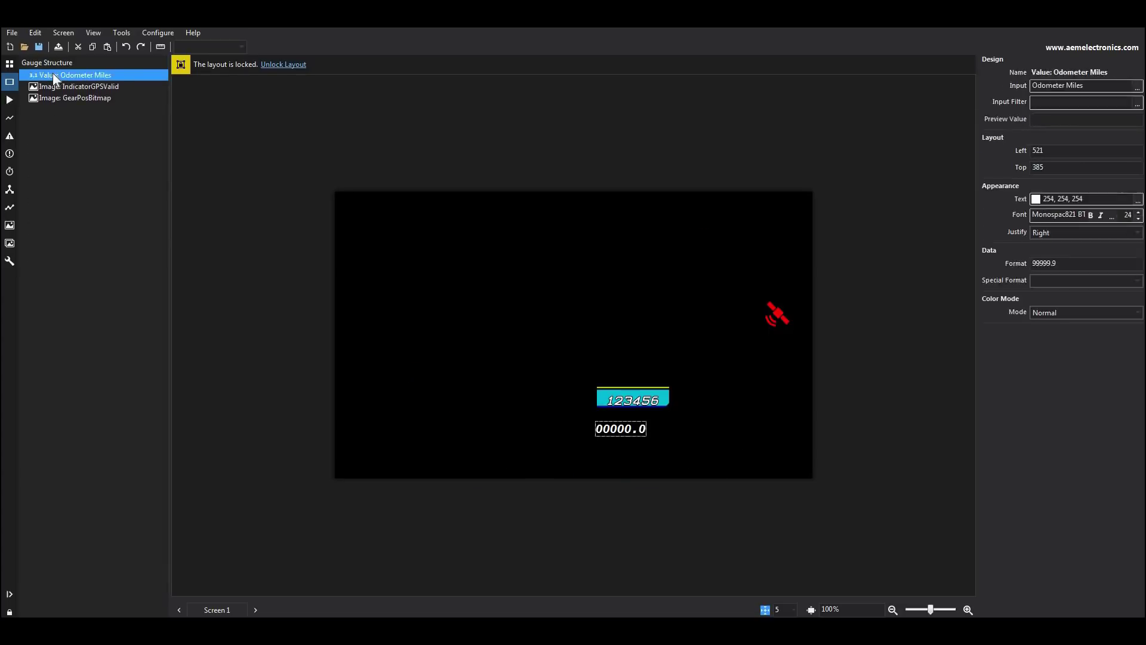
{"action": "left_click", "coordinate": [284, 63]}
{"action": "left_click", "coordinate": [200, 65]}
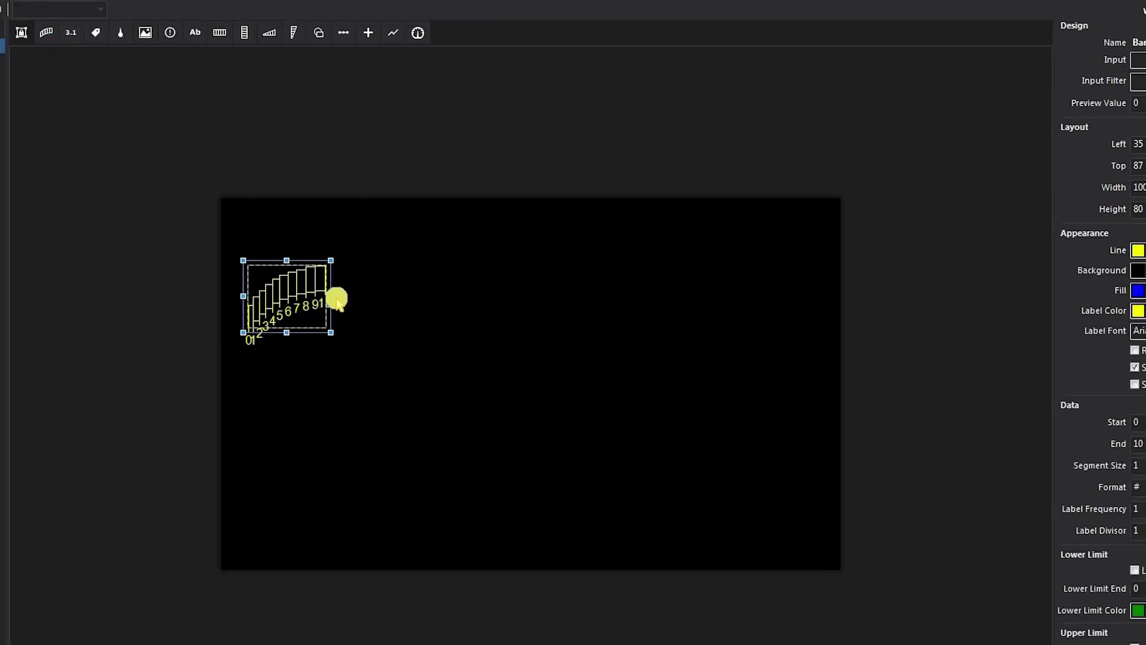
Step: Make the bar tacho 203 tall with smooth edges, Orchid lines, AliceBlue fill, BlueViolet background
{"action": "left_click_drag", "start_coordinate": [501, 332], "coordinate": [503, 428]}
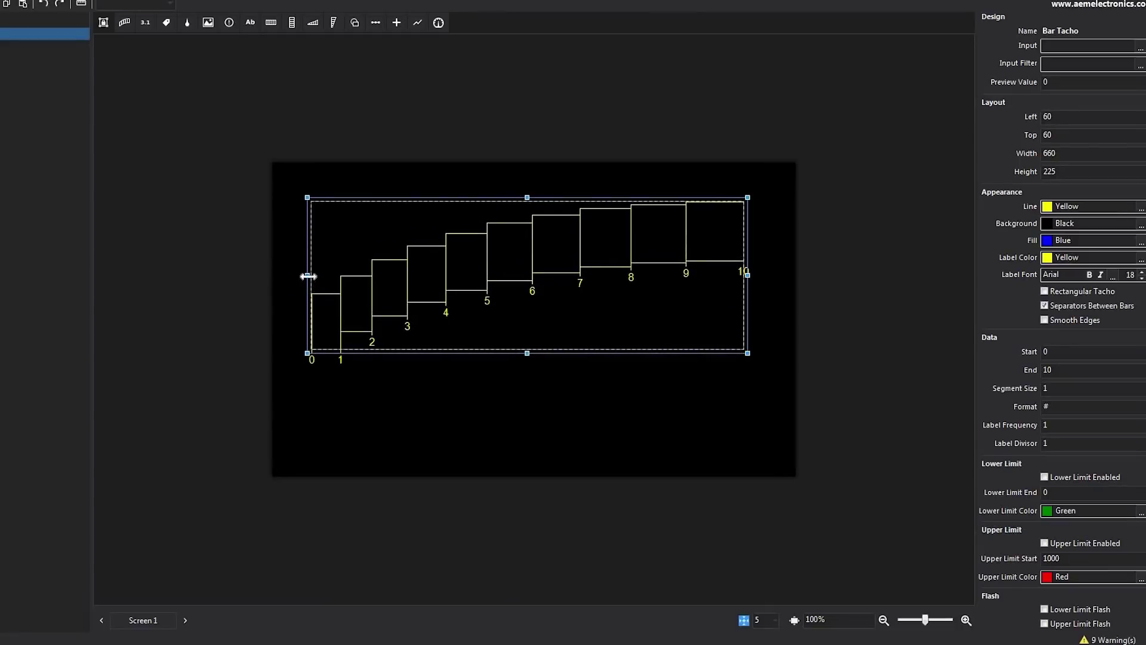
{"action": "left_click", "coordinate": [1044, 320]}
{"action": "left_click", "coordinate": [1140, 209]}
{"action": "left_click", "coordinate": [966, 426]}
{"action": "left_click", "coordinate": [1002, 501]}
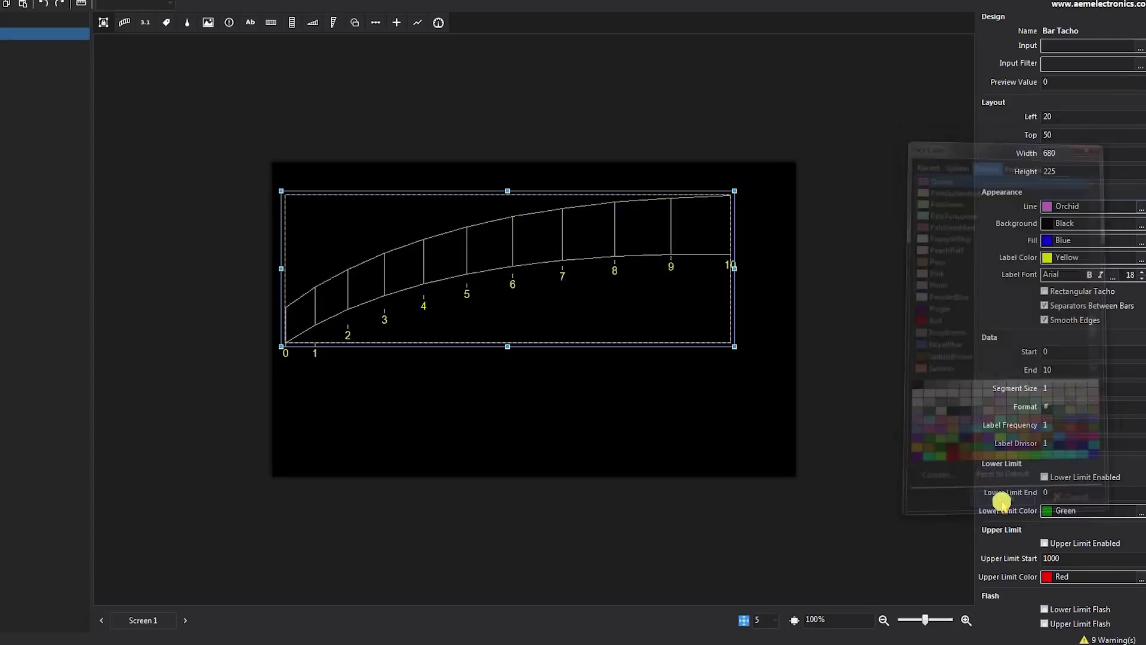
{"action": "left_click", "coordinate": [1140, 241]}
{"action": "left_click", "coordinate": [991, 89]}
{"action": "left_click", "coordinate": [1051, 424]}
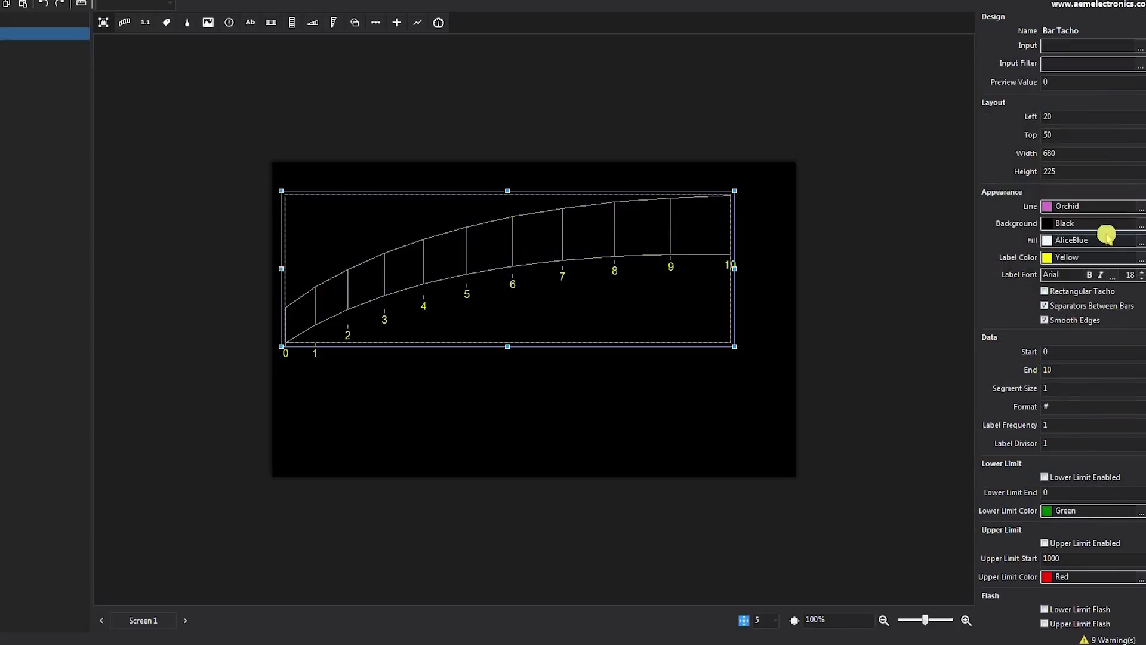
{"action": "left_click", "coordinate": [1140, 226]}
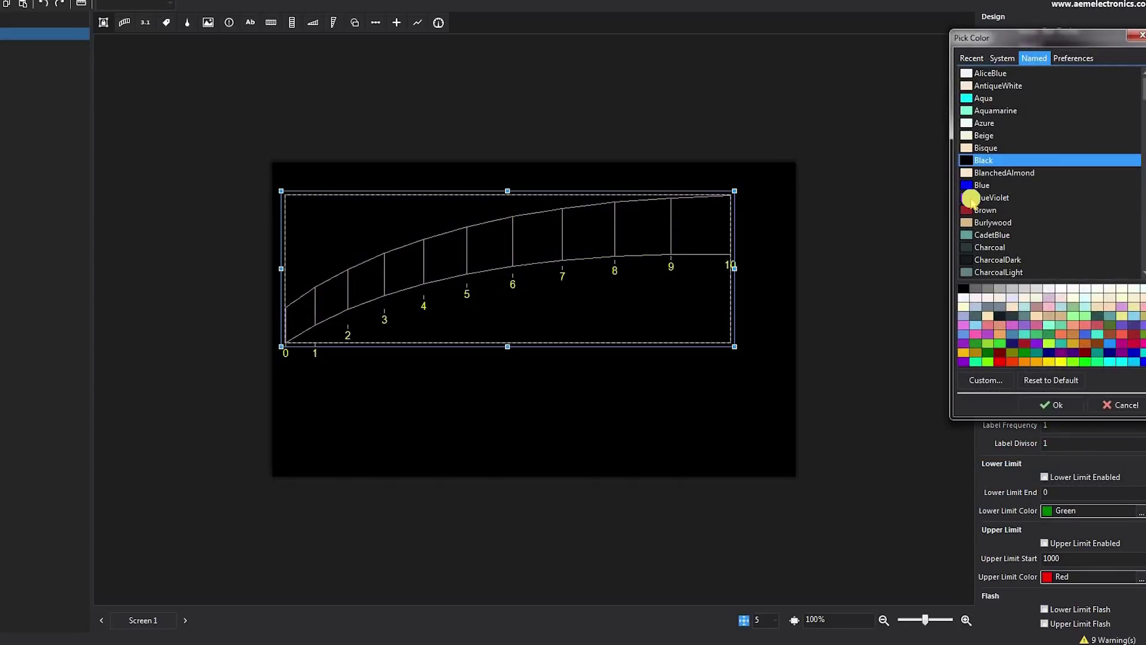
{"action": "double_click", "coordinate": [971, 197]}
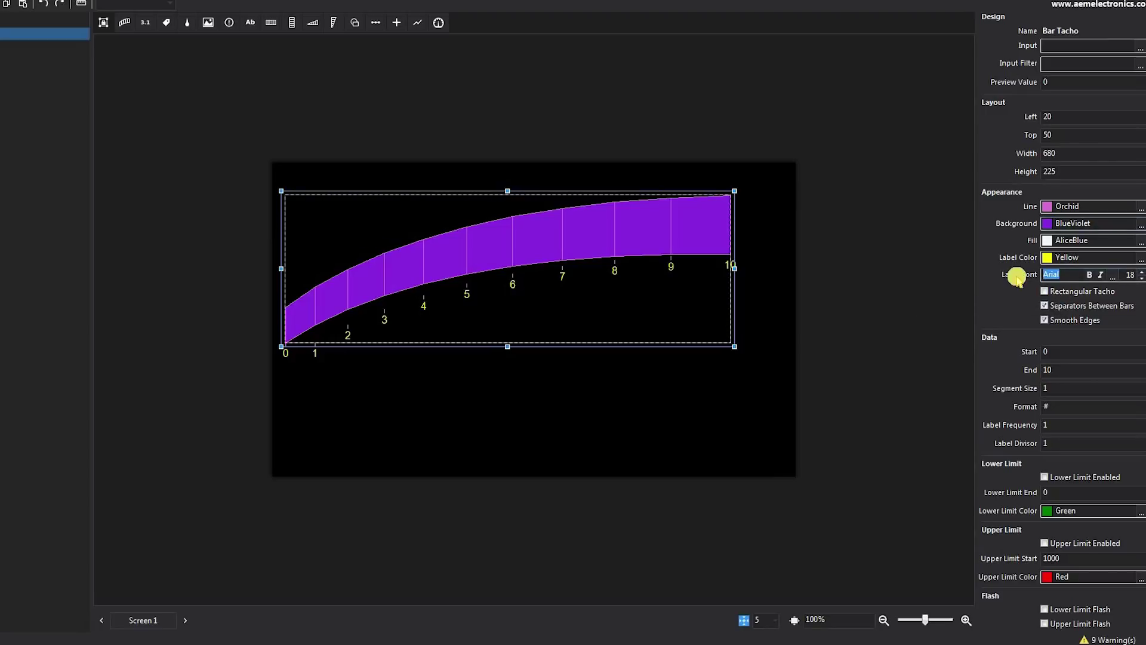
Step: Give the tacho large bold Orange Blossom scale labels and move it lower on the screen
{"action": "left_click", "coordinate": [1050, 274]}
{"action": "left_click", "coordinate": [1068, 295]}
{"action": "left_click", "coordinate": [1142, 271]}
{"action": "left_click", "coordinate": [1141, 272]}
{"action": "left_click", "coordinate": [1141, 271]}
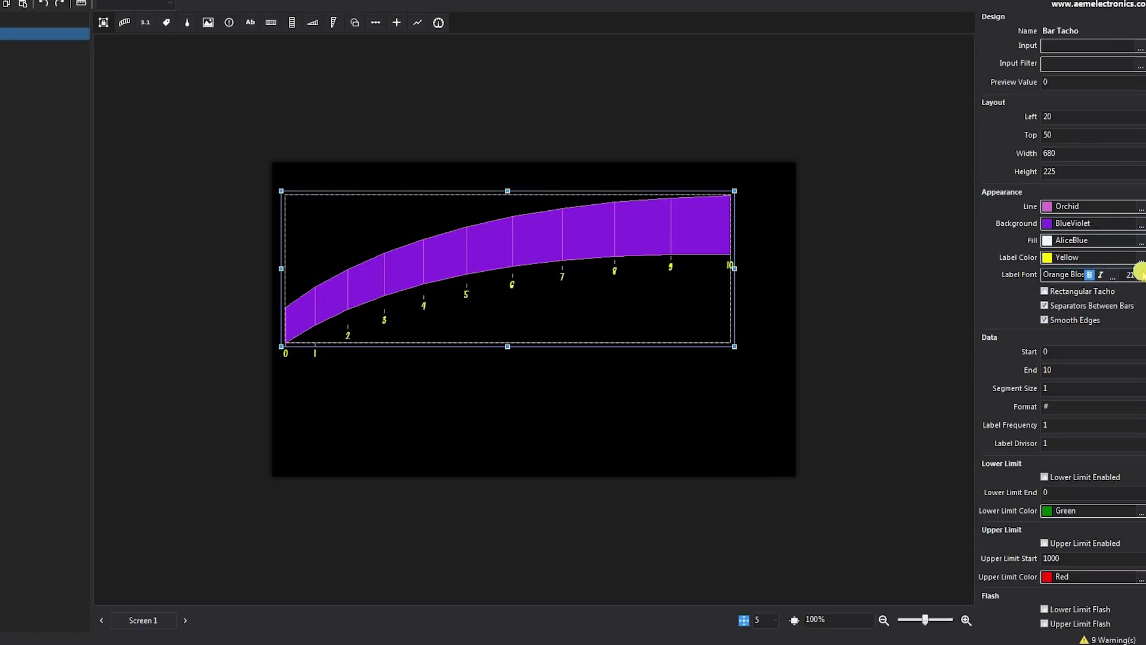
{"action": "left_click", "coordinate": [1141, 271]}
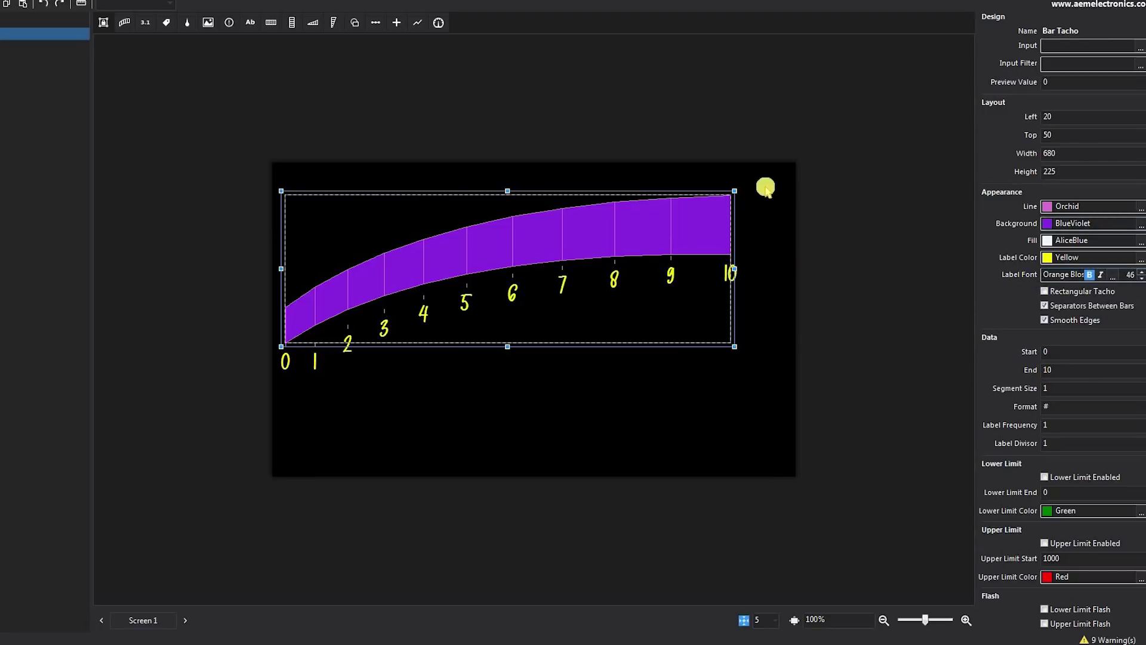
{"action": "left_click_drag", "start_coordinate": [686, 271], "coordinate": [686, 291]}
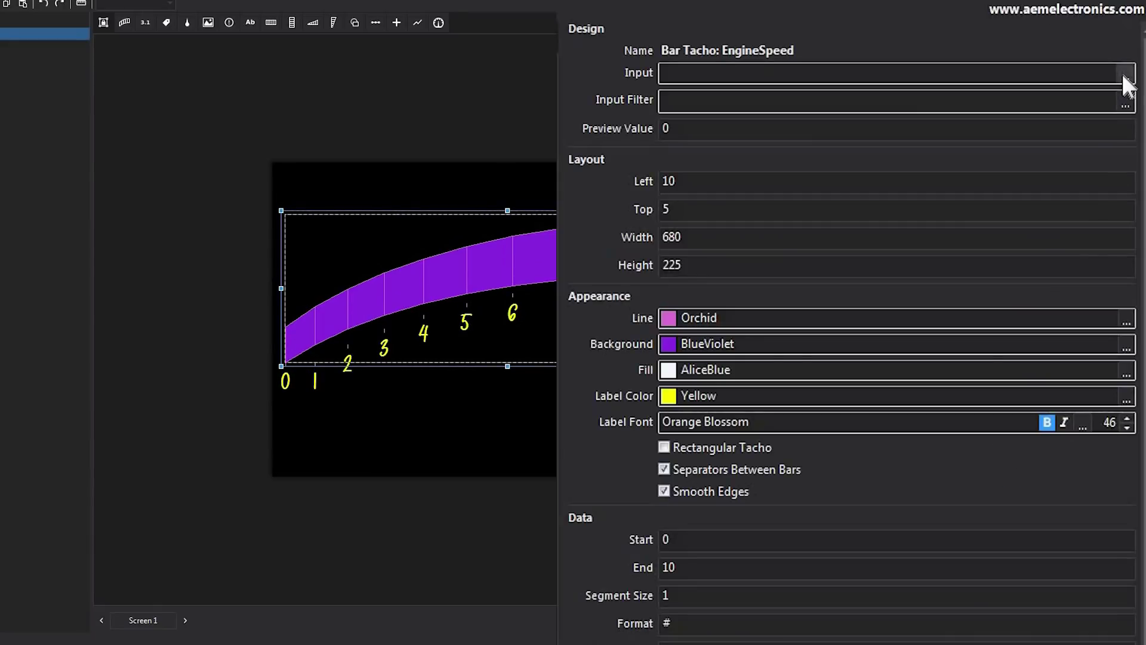
Step: Set the bar tacho's input channel to EngineSpeed [rpm]
{"action": "left_click", "coordinate": [1124, 76]}
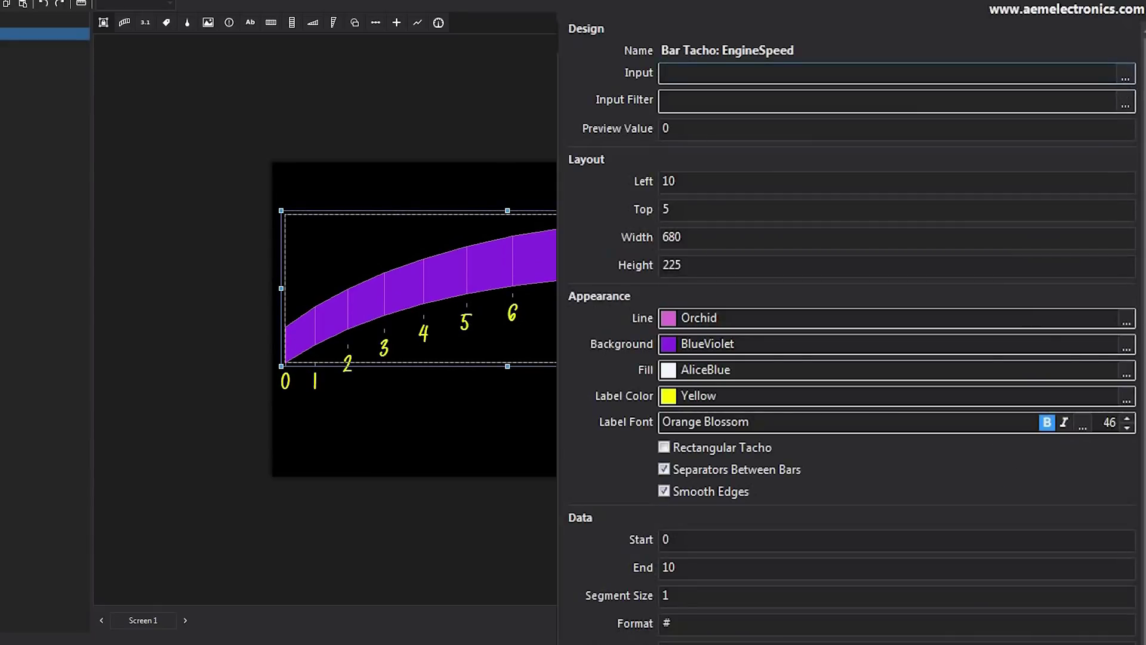
{"action": "left_click_drag", "start_coordinate": [1009, 302], "coordinate": [1005, 358]}
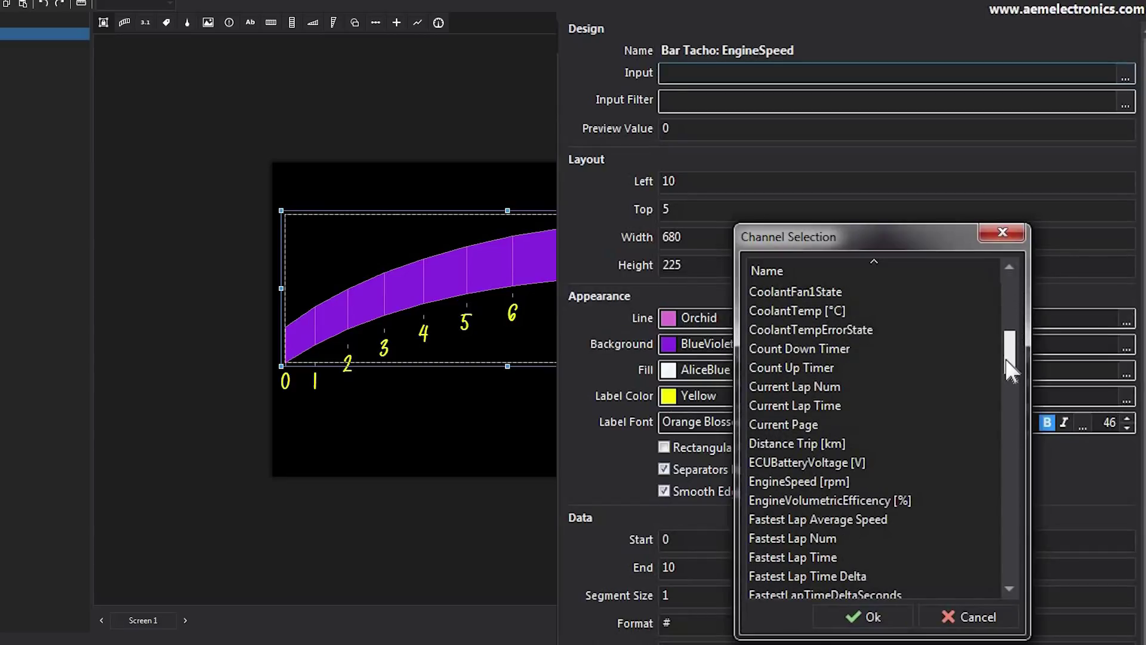
{"action": "left_click", "coordinate": [798, 481]}
{"action": "left_click", "coordinate": [867, 616]}
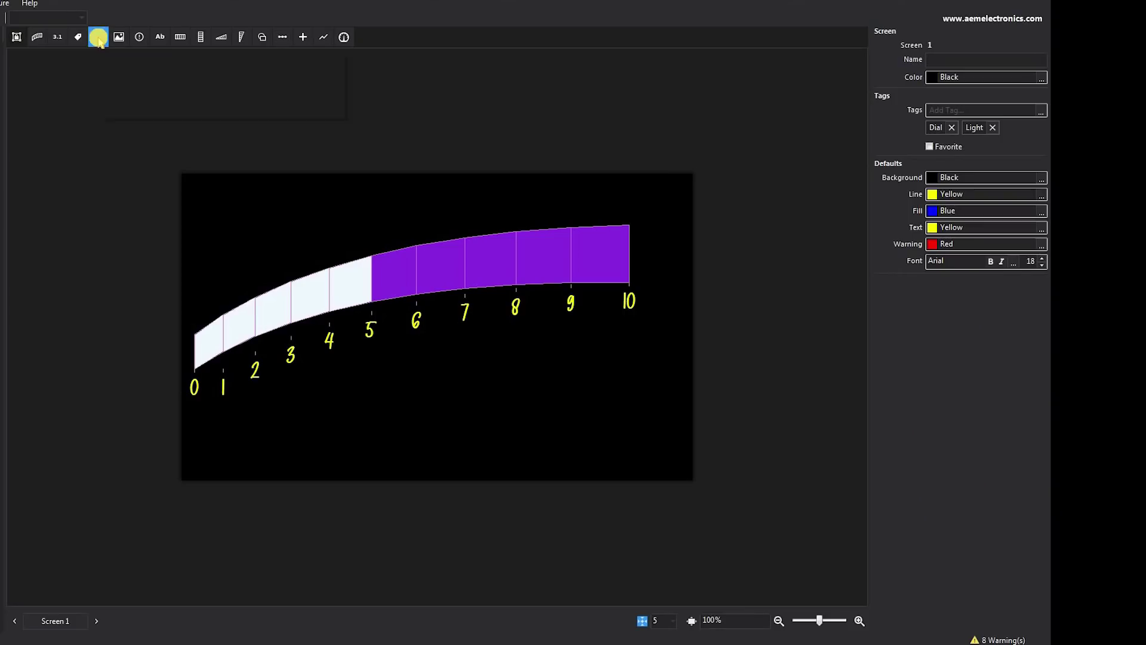
Step: Place a floating needle on the screen driven by AFR1 [AFR Gasoline]
{"action": "left_click", "coordinate": [98, 37]}
{"action": "left_click", "coordinate": [601, 408]}
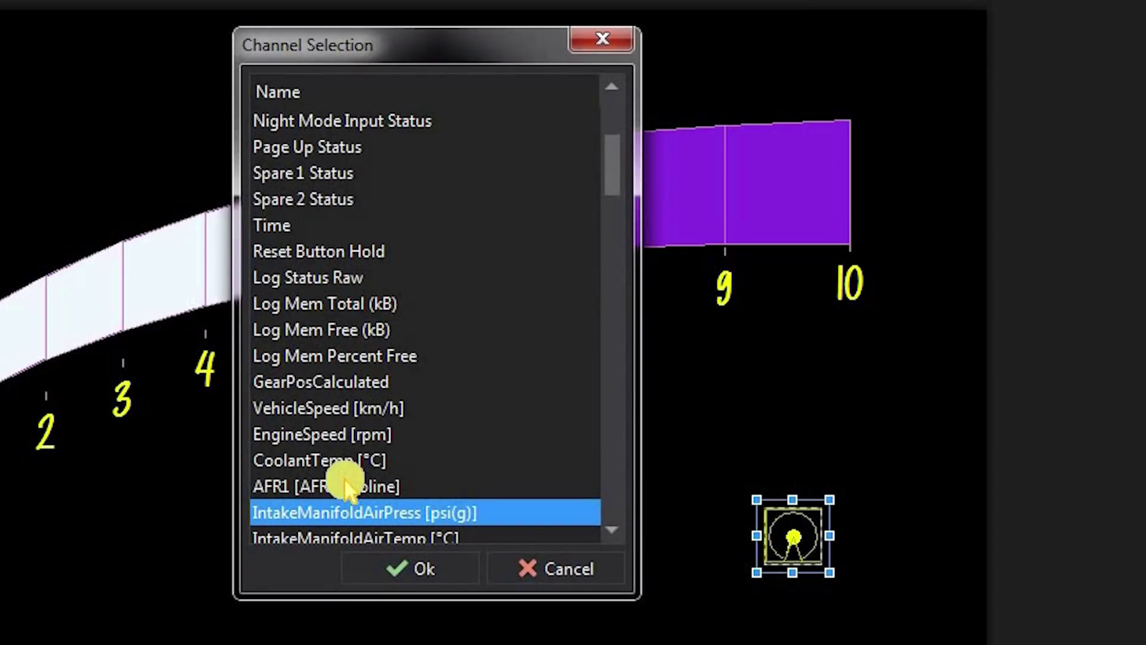
{"action": "left_click", "coordinate": [345, 485]}
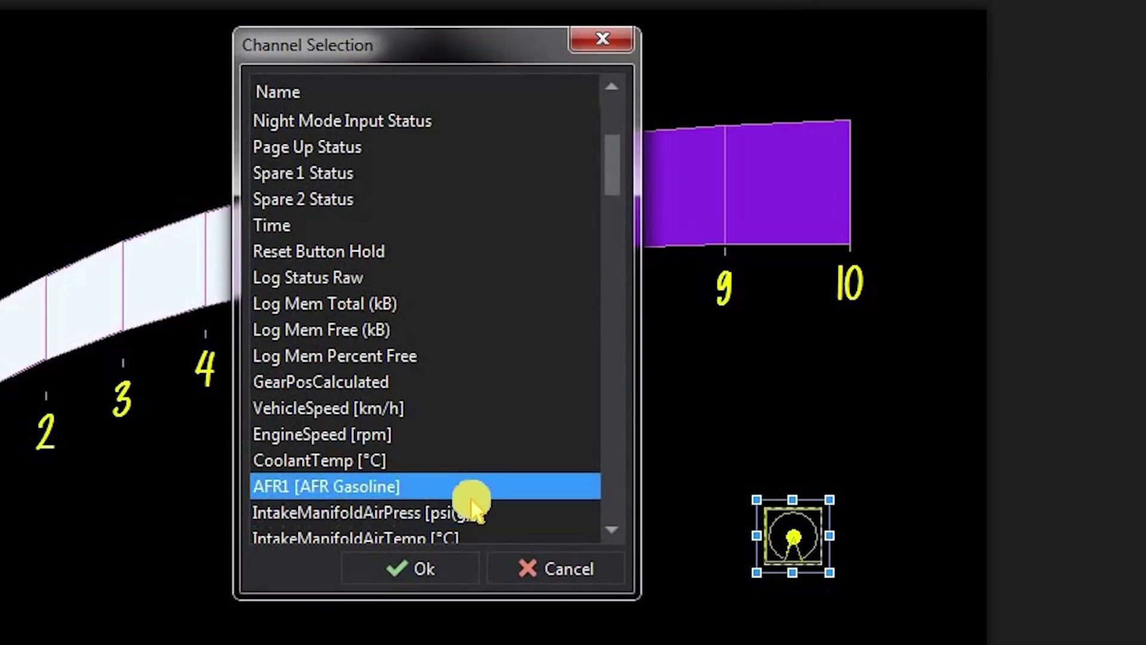
{"action": "left_click", "coordinate": [406, 567]}
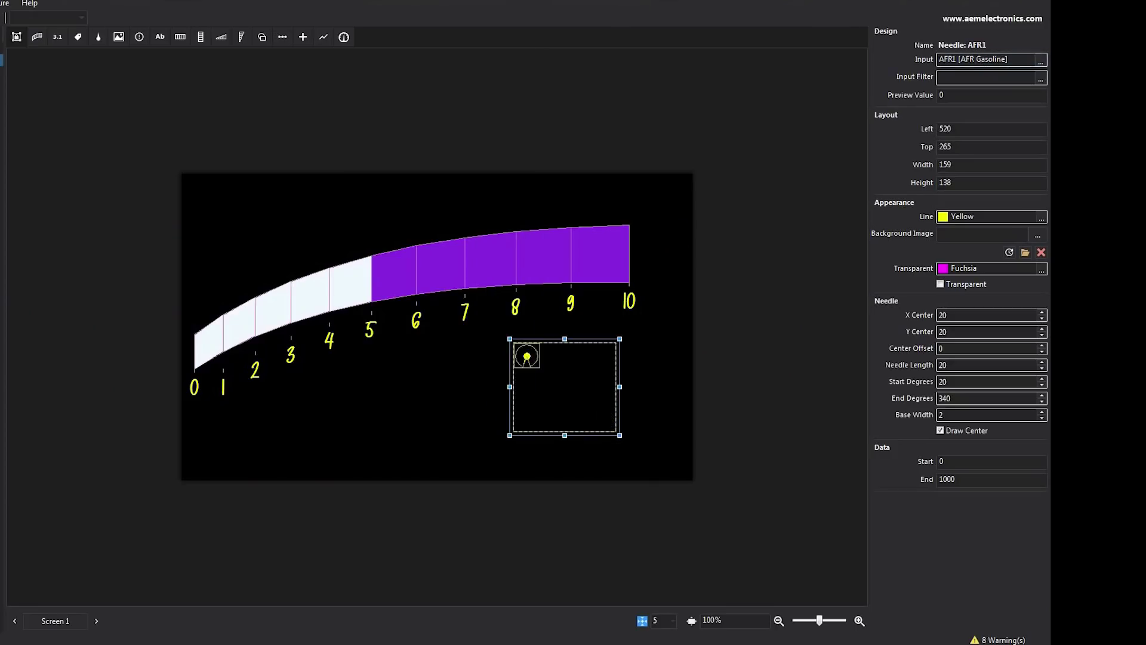
Step: Set the needle's angles to 0–180 degrees, data range 9–19, and preview value 15
{"action": "left_click", "coordinate": [985, 365]}
{"action": "type", "text": "50"}
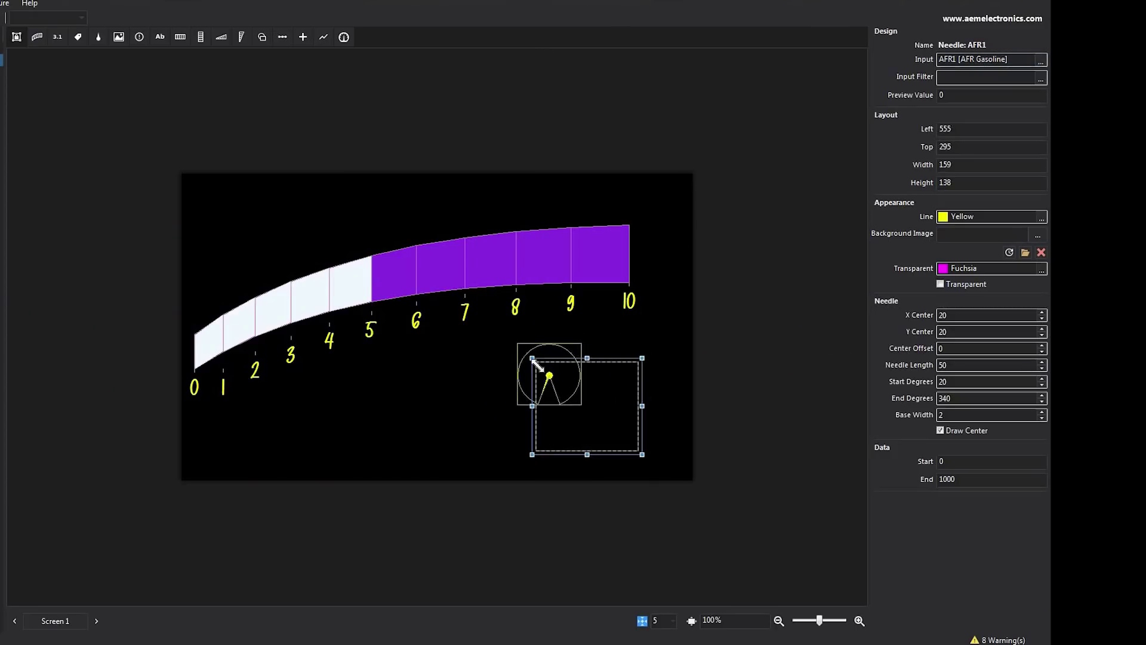
{"action": "left_click", "coordinate": [985, 398]}
{"action": "type", "text": "180"}
{"action": "left_click", "coordinate": [985, 348]}
{"action": "type", "text": "50"}
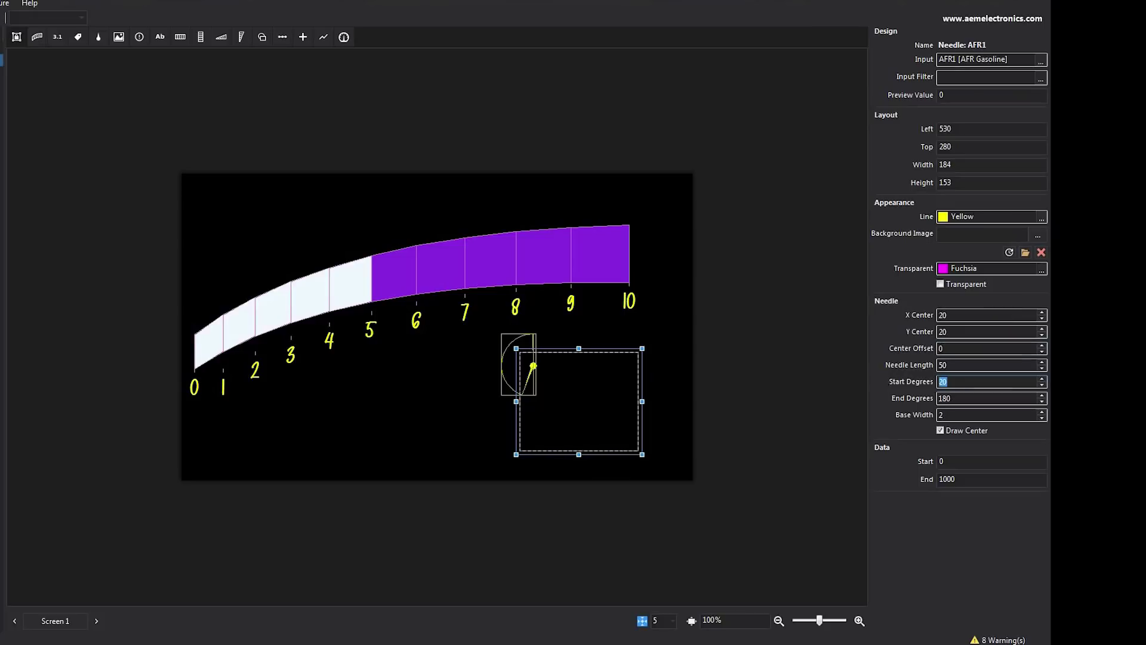
{"action": "type", "text": "0"}
{"action": "left_click", "coordinate": [990, 460]}
{"action": "type", "text": "9"}
{"action": "left_click", "coordinate": [990, 479]}
{"action": "type", "text": "25"}
{"action": "left_click", "coordinate": [991, 94]}
{"action": "type", "text": "15"}
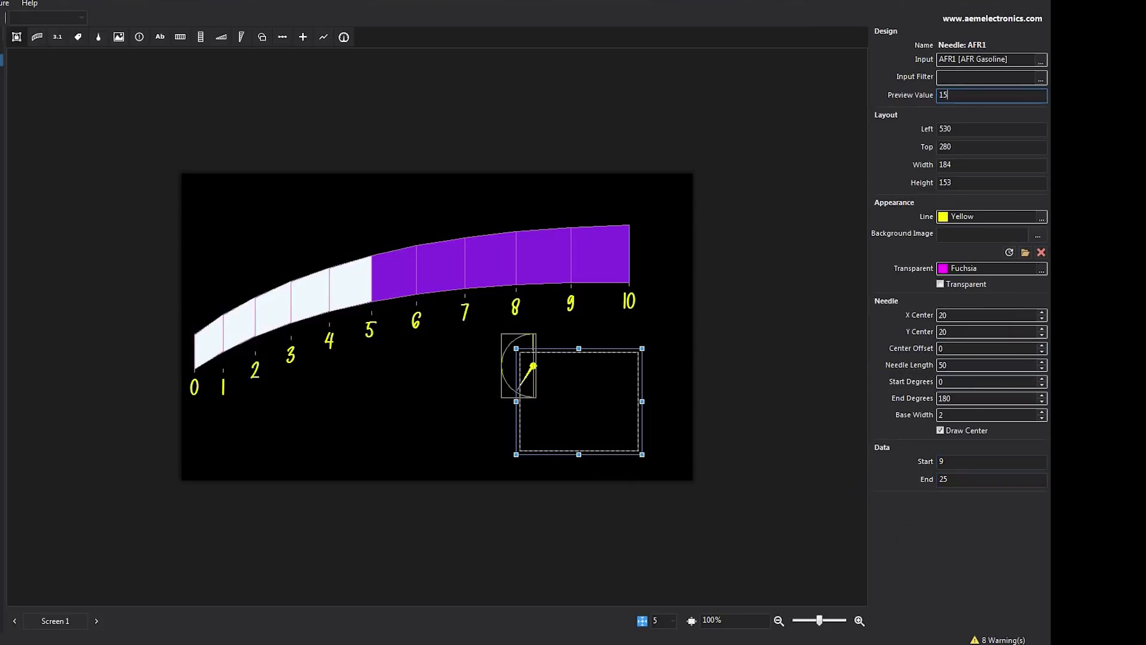
Step: Set the needle's horizontal and vertical centers and a needle length of 100
{"action": "left_click", "coordinate": [985, 315]}
{"action": "type", "text": "300"}
{"action": "left_click", "coordinate": [984, 331]}
{"action": "type", "text": "300"}
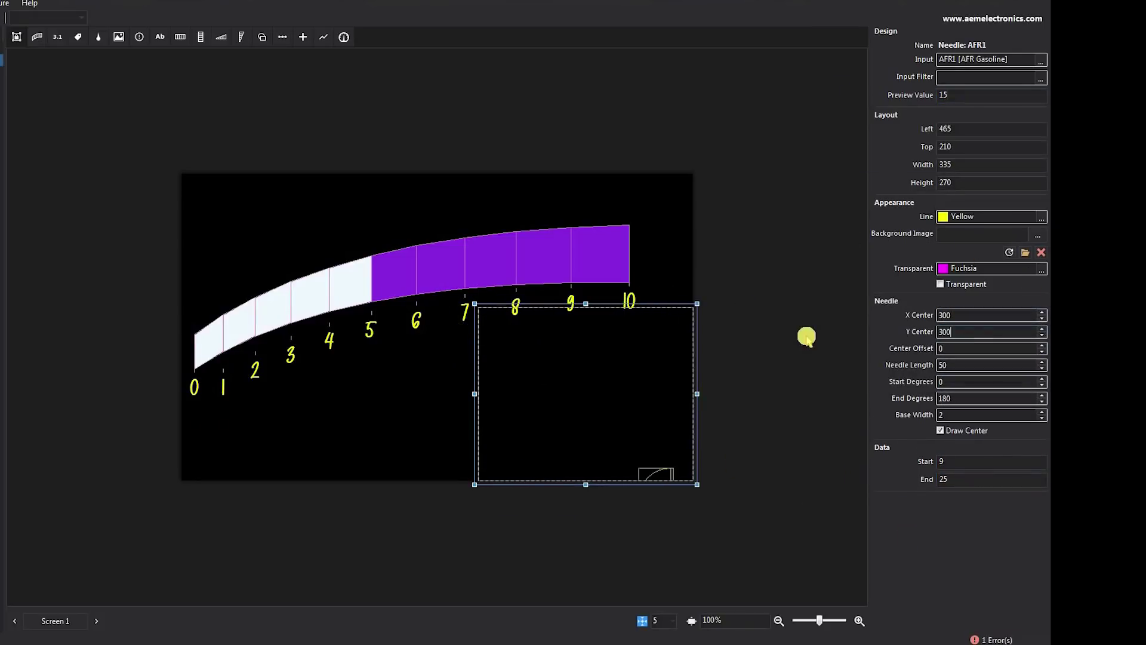
{"action": "key", "text": "Tab"}
{"action": "key", "text": "Tab"}
{"action": "type", "text": "100"}
{"action": "key", "text": "shift+Tab"}
{"action": "key", "text": "shift+Tab"}
{"action": "type", "text": "200"}
{"action": "key", "text": "shift+Tab"}
{"action": "type", "text": "330"}
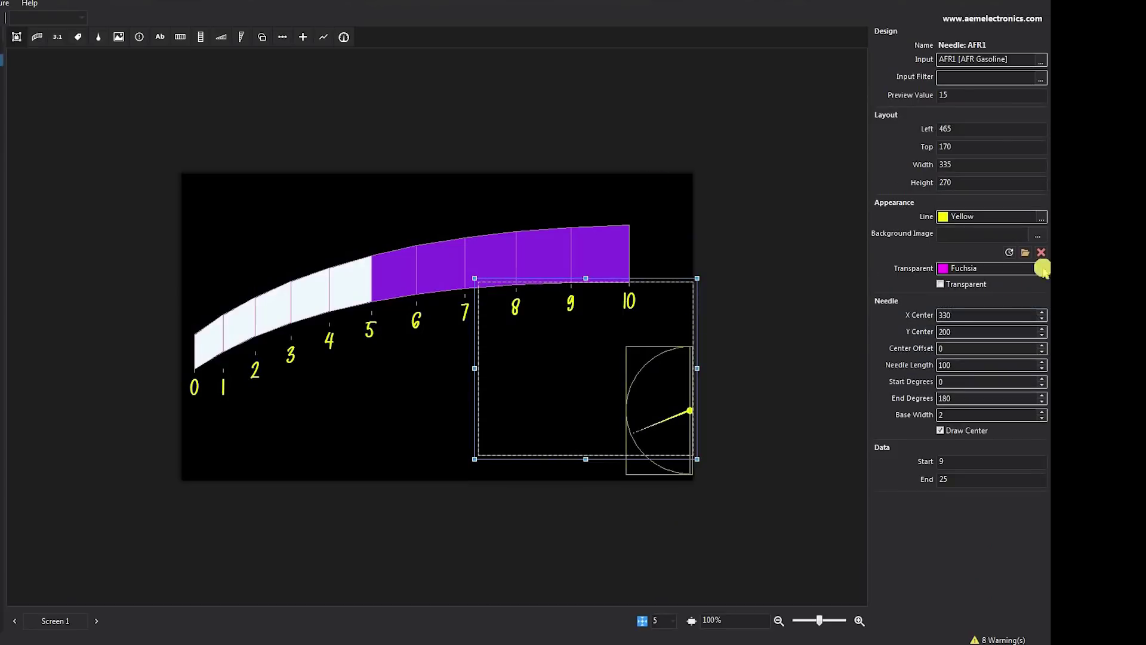
Step: Make the needle's background transparent and widen its base width
{"action": "left_click", "coordinate": [1042, 269]}
{"action": "left_click", "coordinate": [966, 284]}
{"action": "double_click", "coordinate": [955, 415]}
{"action": "type", "text": "30"}
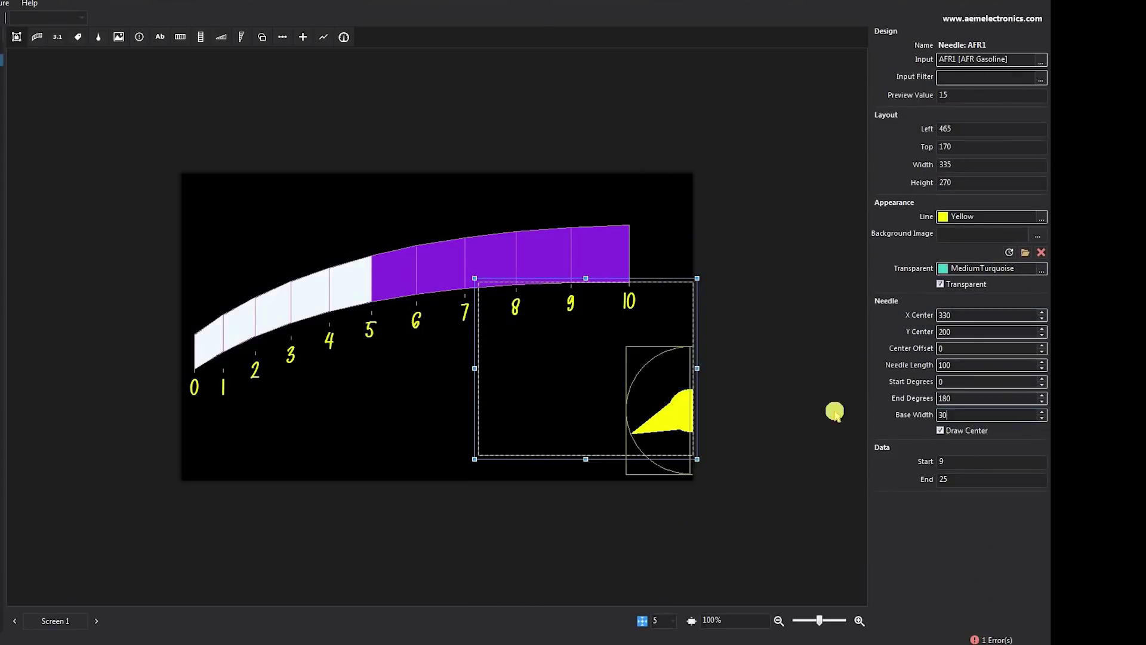
{"action": "left_click", "coordinate": [753, 232]}
{"action": "left_click", "coordinate": [656, 375]}
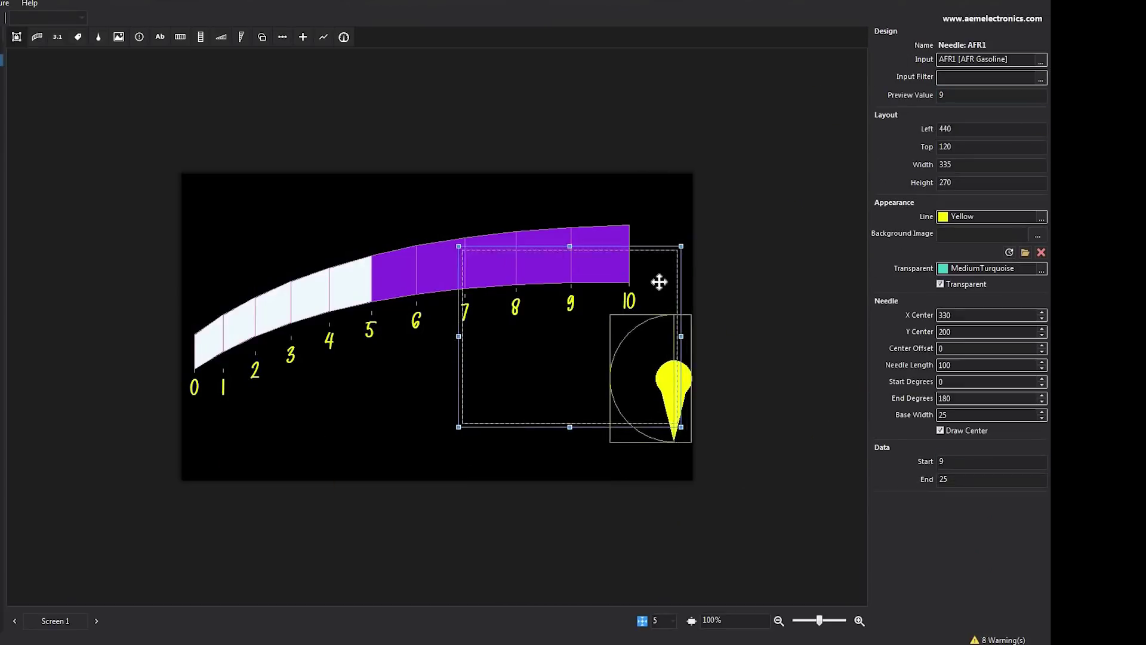
{"action": "left_click", "coordinate": [636, 353]}
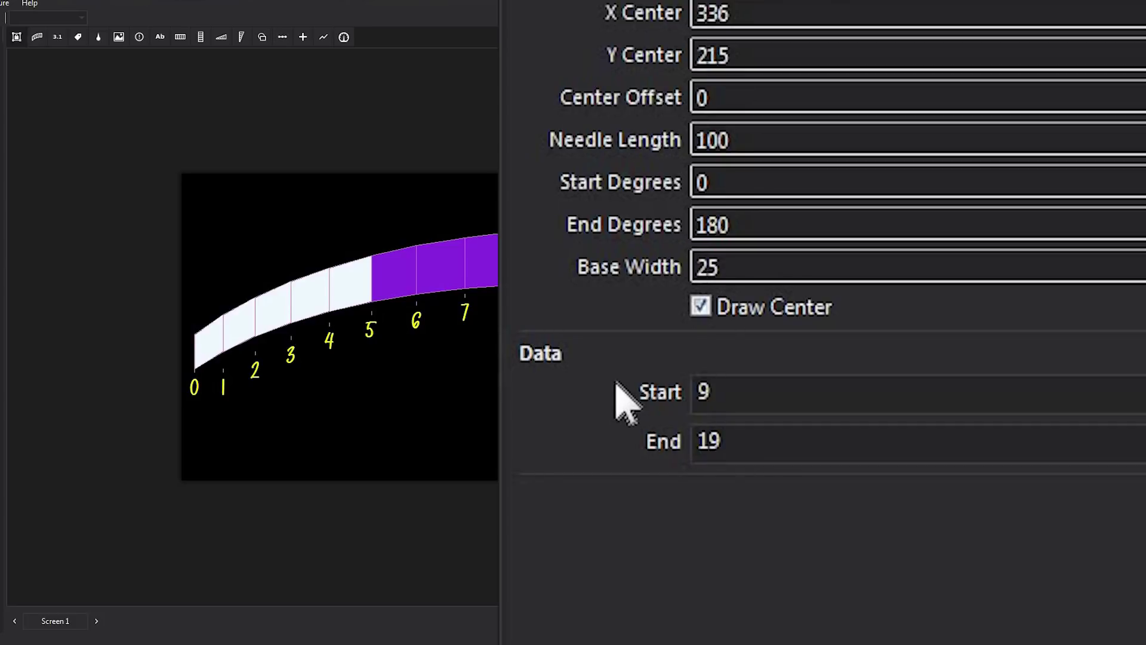
{"action": "left_click", "coordinate": [553, 448]}
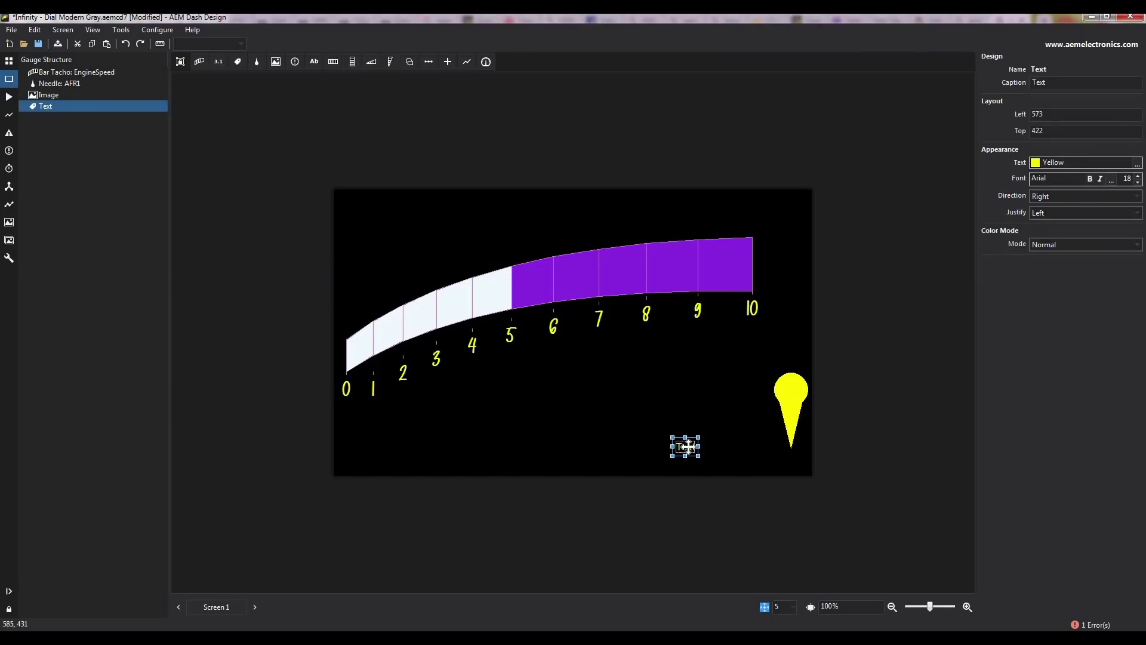
Step: Caption a label $$$, add a $$ label beside the needle, and preview the needle at 14
{"action": "scroll", "coordinate": [1133, 174], "scroll_direction": "up", "scroll_amount": 20}
{"action": "type", "text": "$$"}
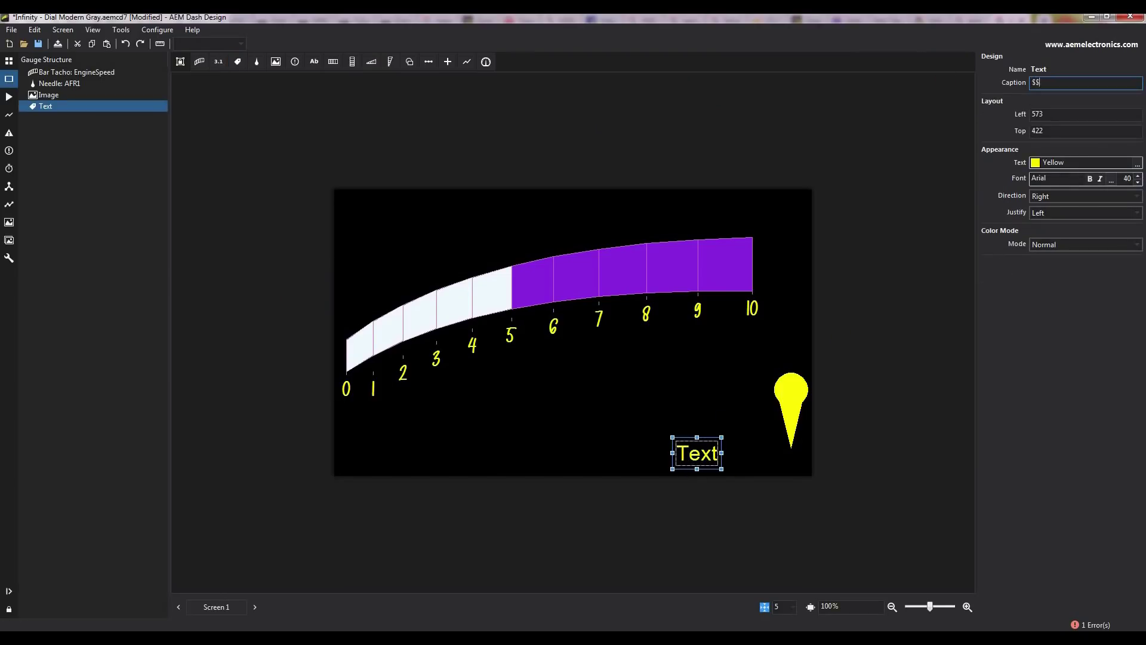
{"action": "type", "text": "$"}
{"action": "left_click", "coordinate": [691, 422]}
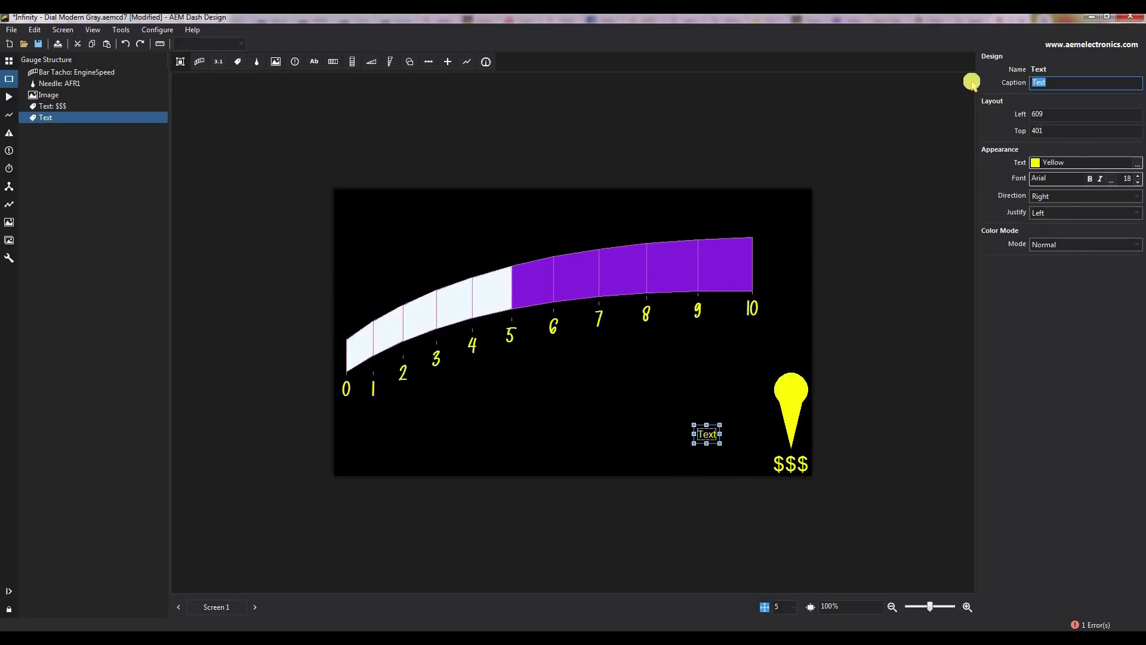
{"action": "scroll", "coordinate": [1133, 174], "scroll_direction": "up", "scroll_amount": 20}
{"action": "left_click_drag", "start_coordinate": [706, 434], "coordinate": [711, 392]}
{"action": "left_click", "coordinate": [791, 394]}
{"action": "type", "text": "14"}
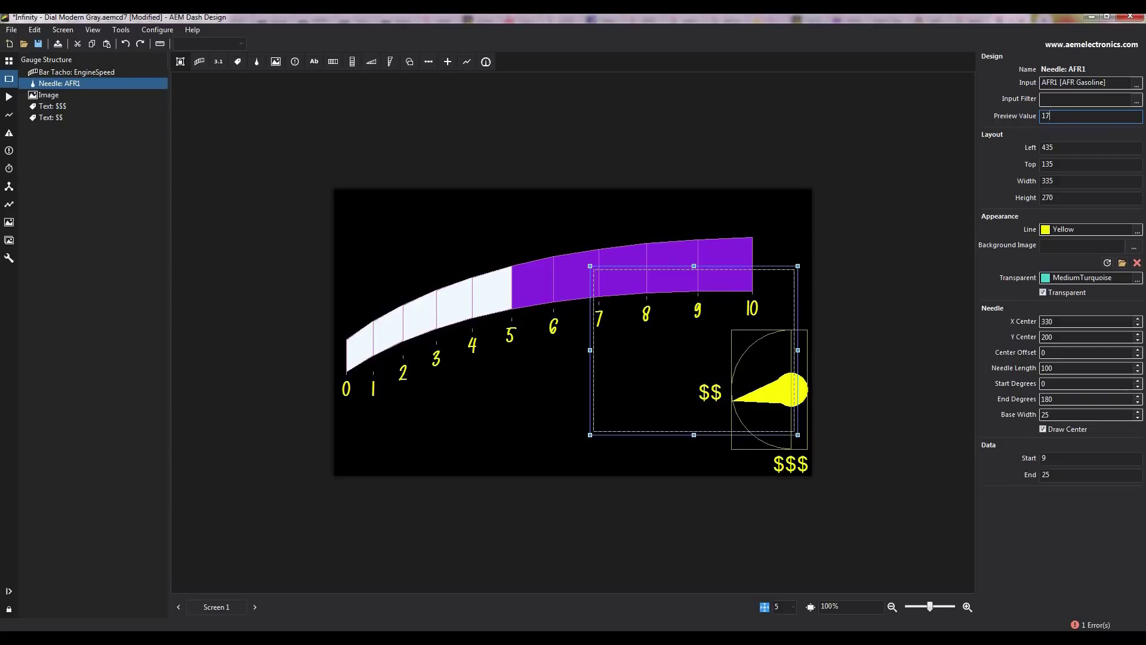
Step: Add a $ label near the needle's 10 mark, then clear the selection to preview
{"action": "left_click", "coordinate": [238, 62]}
{"action": "left_click", "coordinate": [643, 395]}
{"action": "scroll", "coordinate": [1134, 176], "scroll_direction": "up", "scroll_amount": 10}
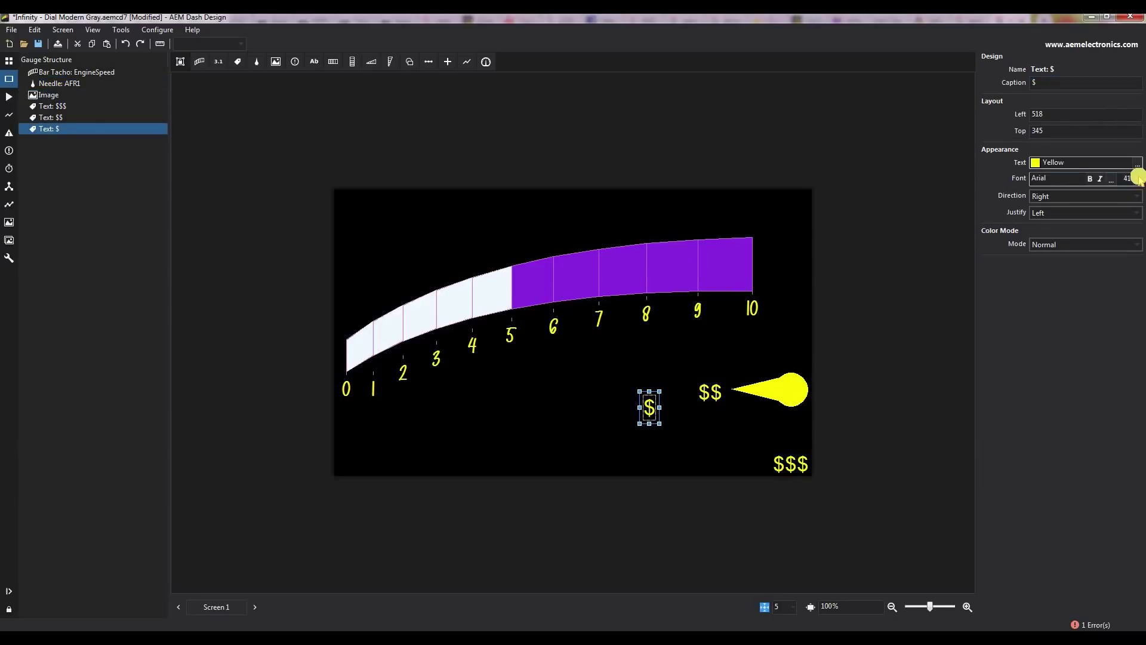
{"action": "left_click_drag", "start_coordinate": [646, 400], "coordinate": [789, 313]}
{"action": "left_click", "coordinate": [788, 314]}
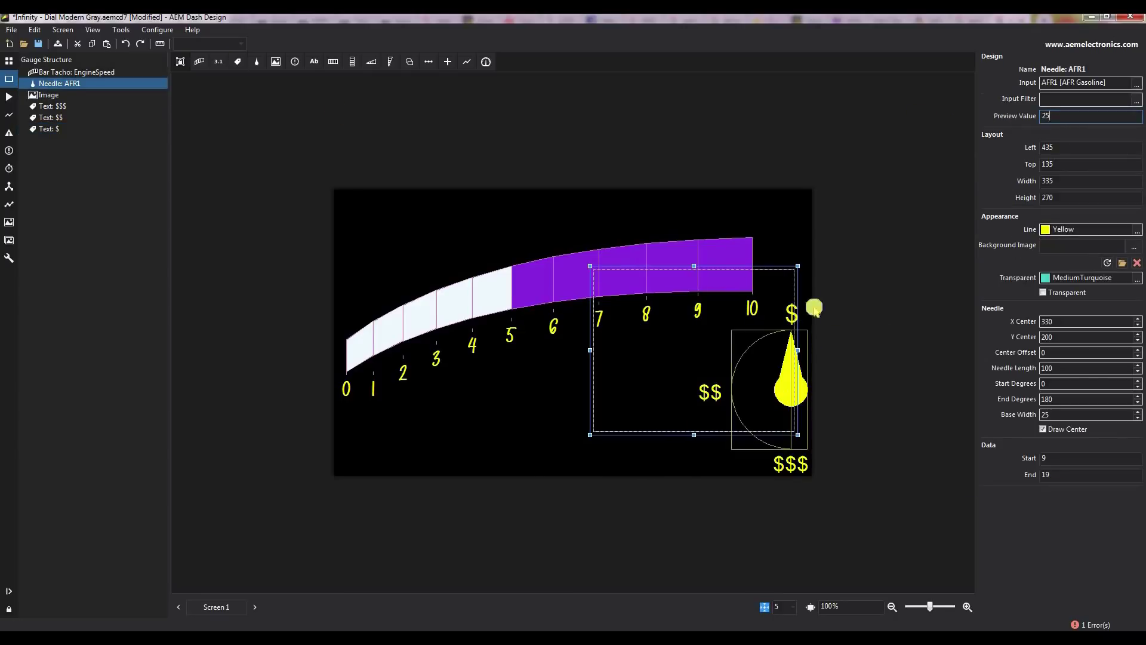
{"action": "left_click", "coordinate": [947, 396]}
{"action": "left_click", "coordinate": [800, 358]}
{"action": "left_click", "coordinate": [595, 233]}
{"action": "key", "text": "Escape"}
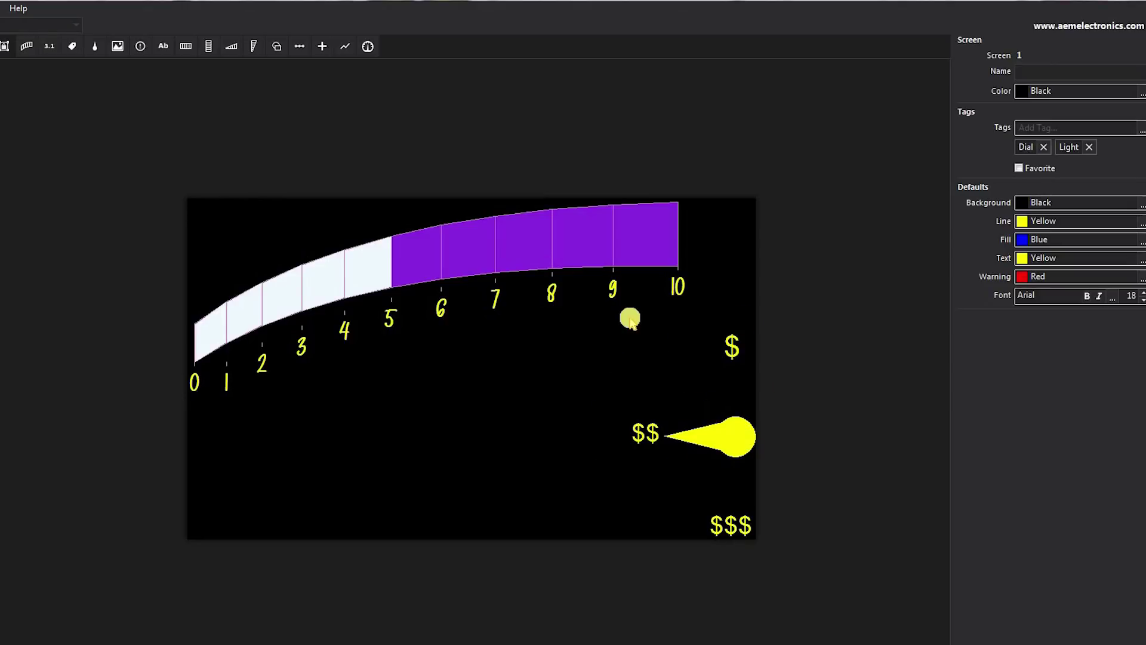
Step: Set AFRO22.png as the AFR1 needle's background image
{"action": "left_click", "coordinate": [564, 491]}
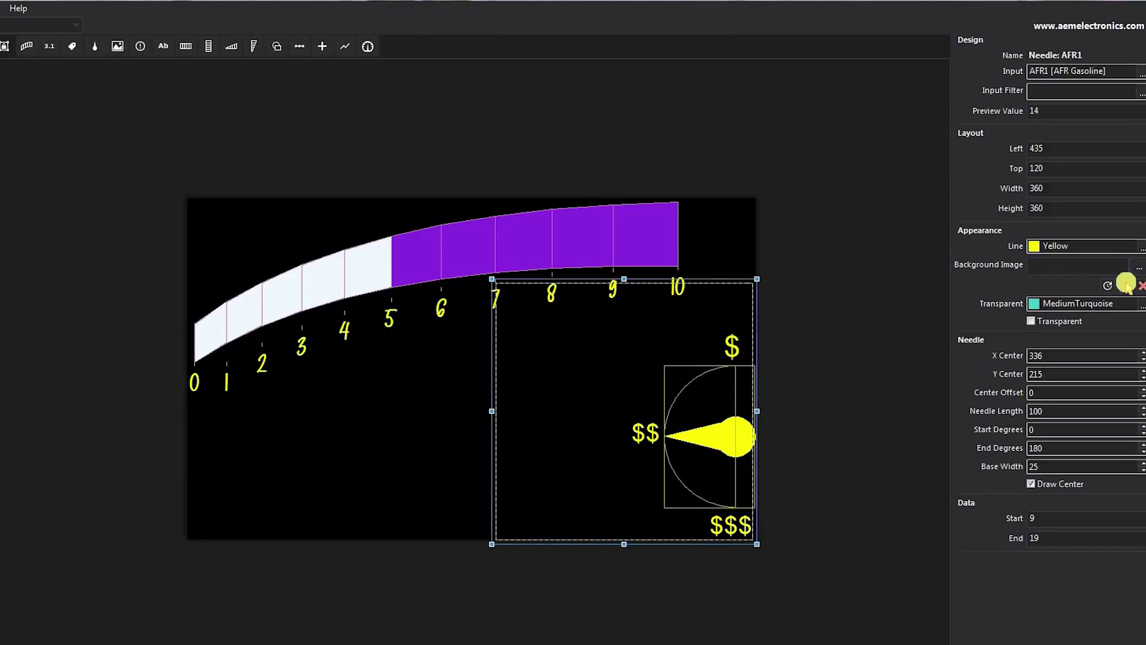
{"action": "left_click", "coordinate": [1127, 288]}
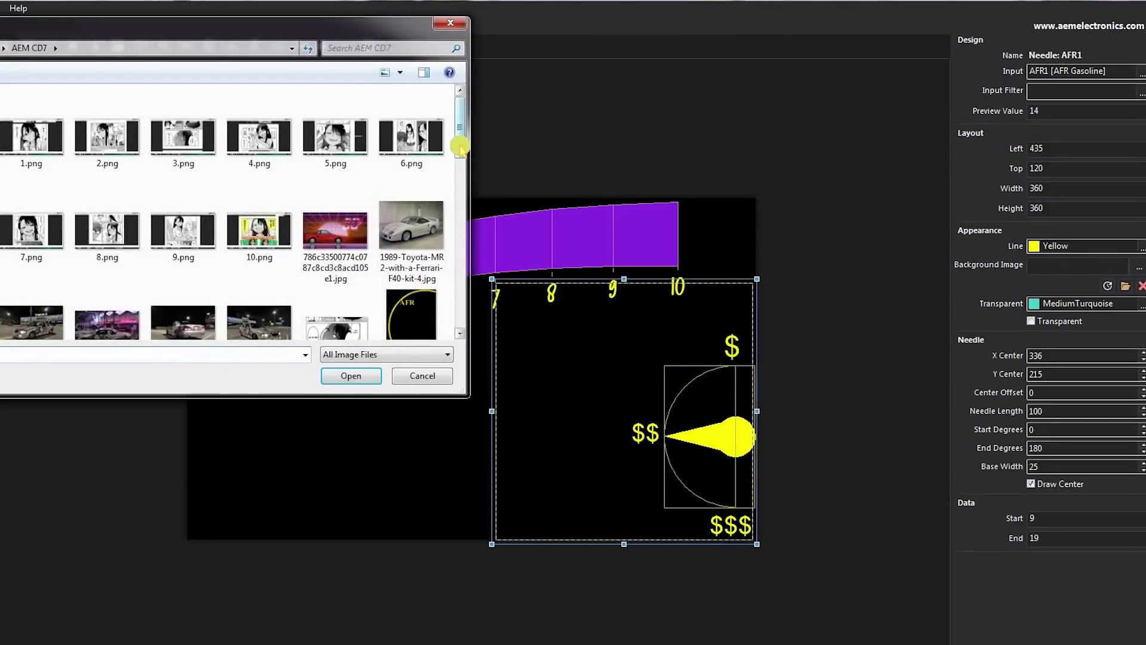
{"action": "left_click_drag", "start_coordinate": [460, 141], "coordinate": [460, 218]}
{"action": "left_click", "coordinate": [183, 192]}
{"action": "left_click", "coordinate": [351, 375]}
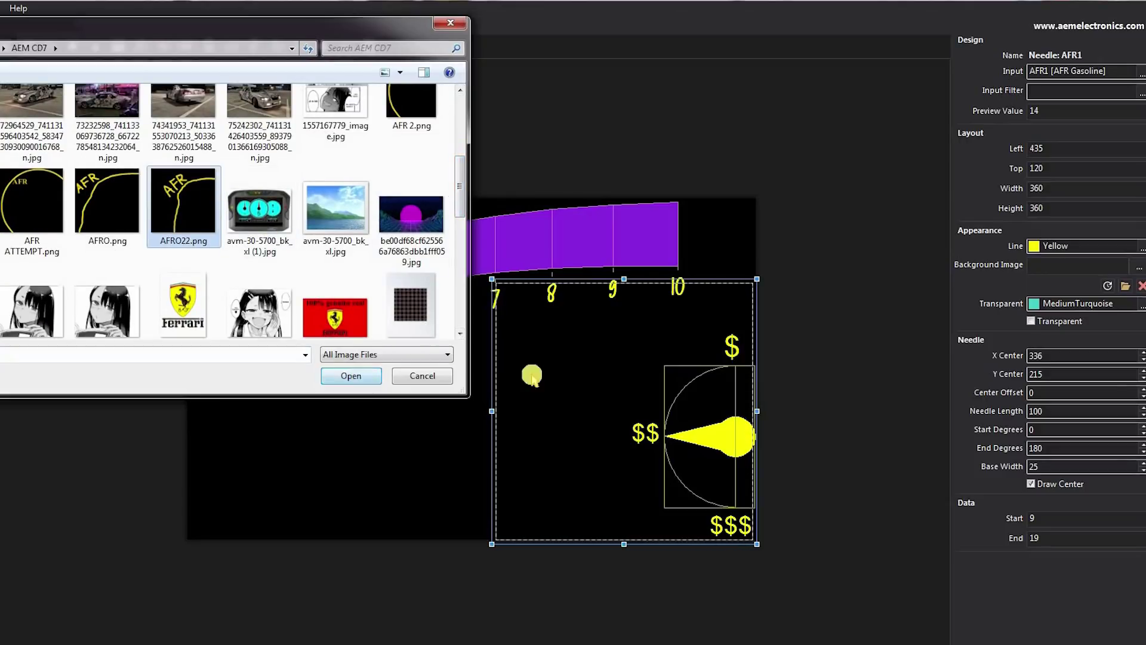
{"action": "left_click", "coordinate": [438, 469]}
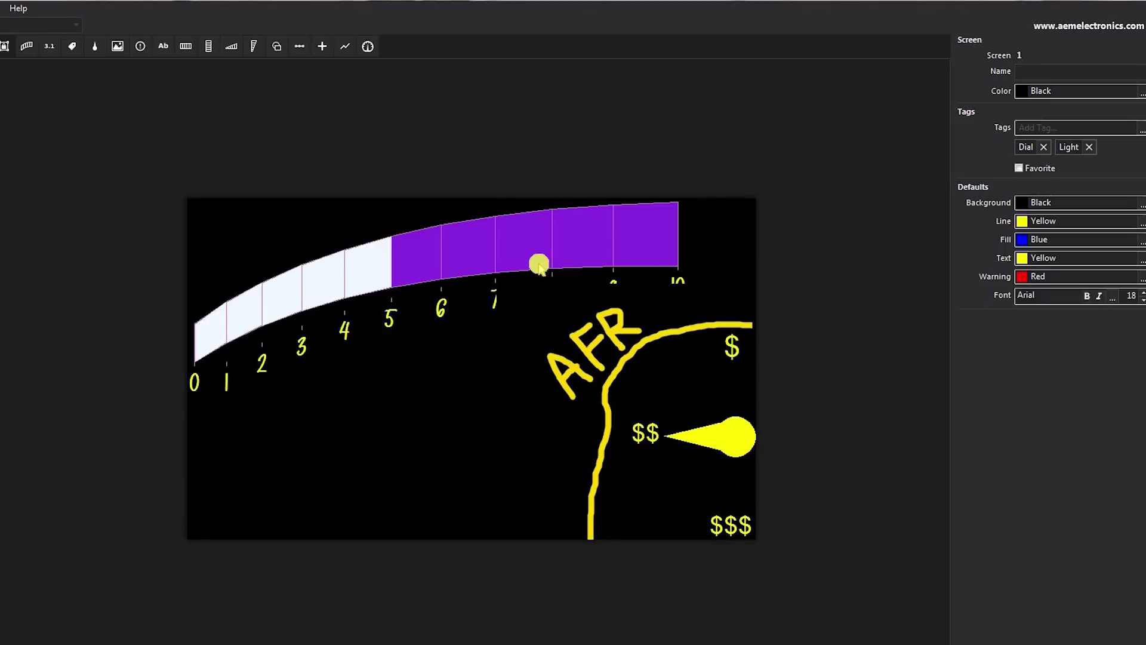
{"action": "left_click", "coordinate": [527, 248]}
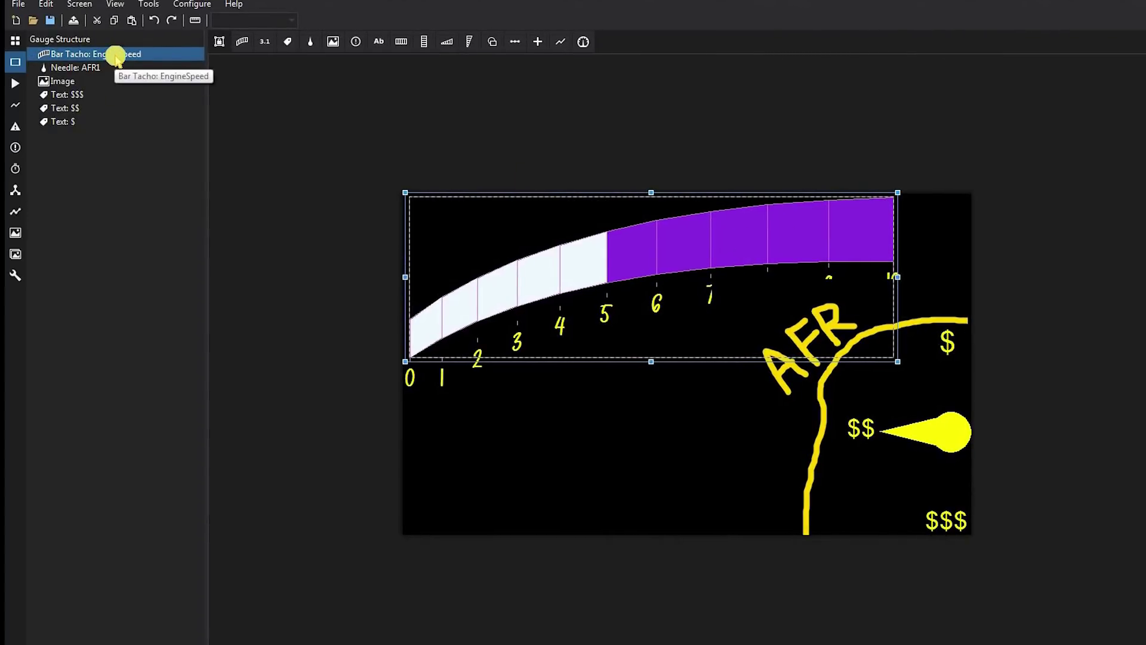
Step: Drag Bar Tacho: EngineSpeed below Text: $ in the Gauge Structure list
{"action": "left_click", "coordinate": [113, 56]}
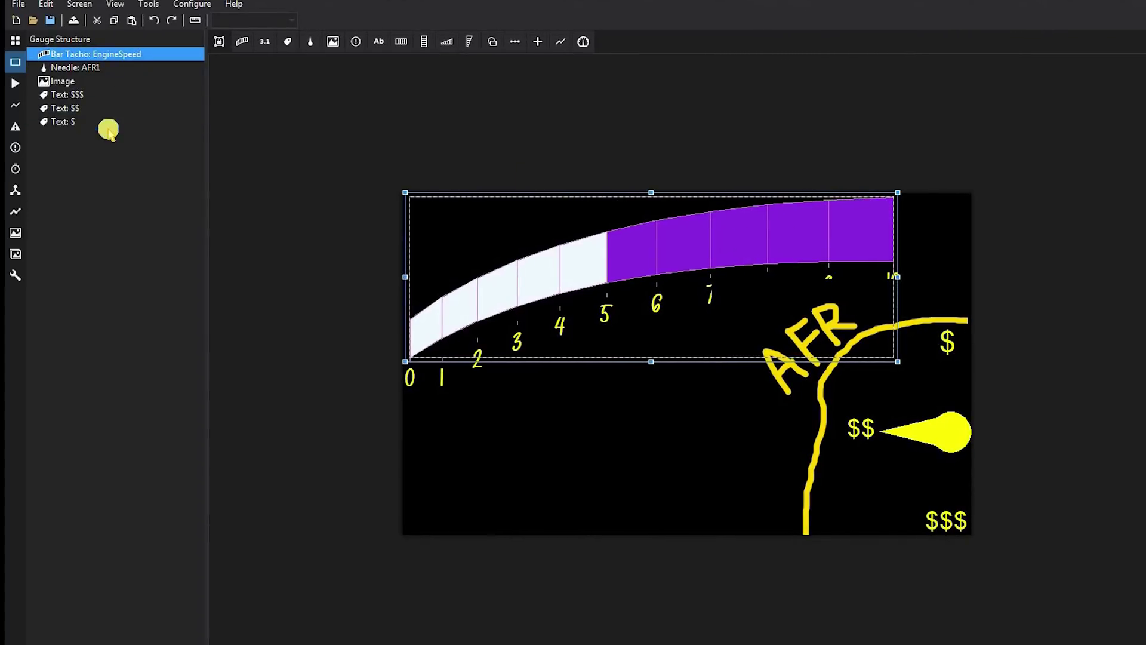
{"action": "left_click_drag", "start_coordinate": [64, 54], "coordinate": [62, 108]}
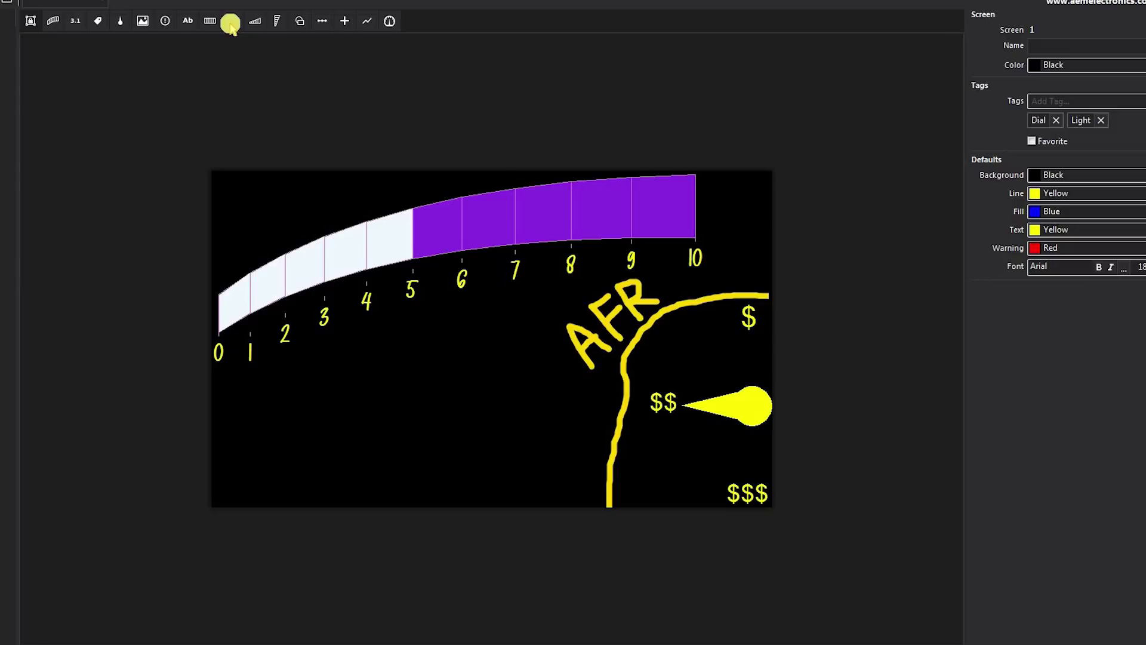
Step: Draw a vertical square bar graph below the tacho with an end value of 20
{"action": "left_click", "coordinate": [231, 22]}
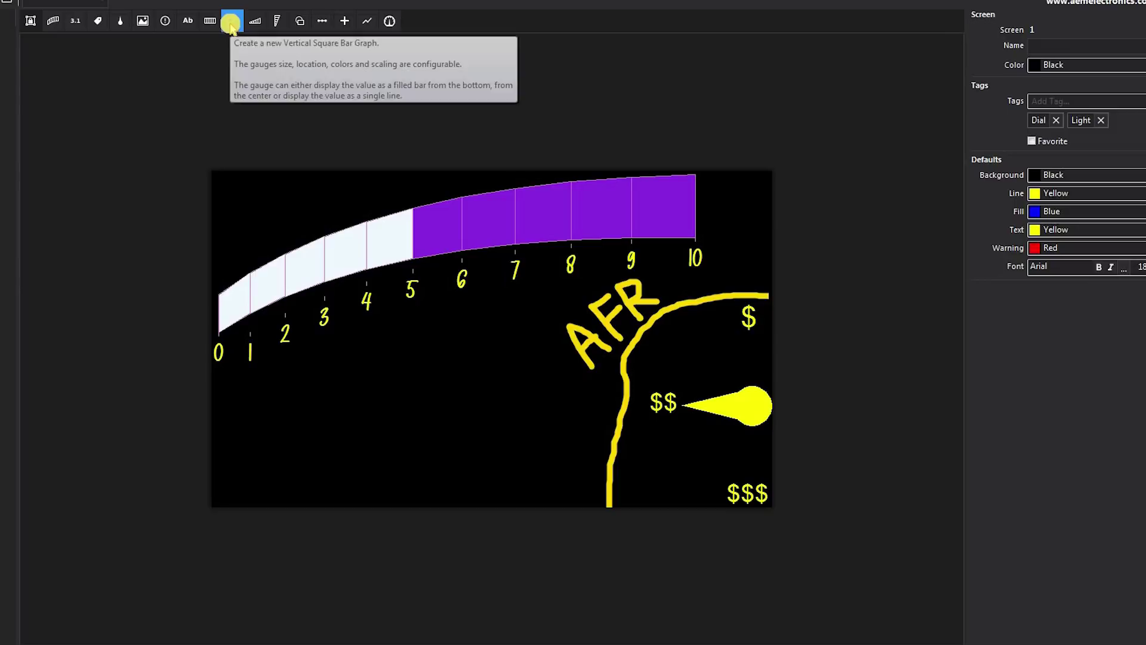
{"action": "left_click_drag", "start_coordinate": [444, 341], "coordinate": [544, 516]}
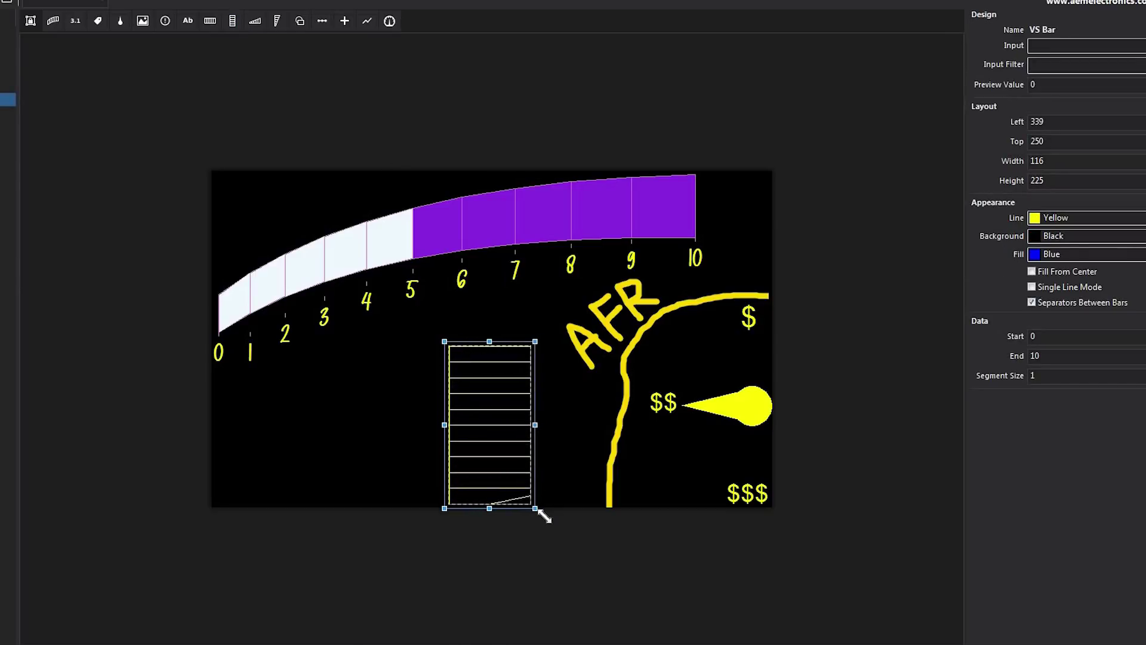
{"action": "left_click_drag", "start_coordinate": [501, 454], "coordinate": [507, 370]}
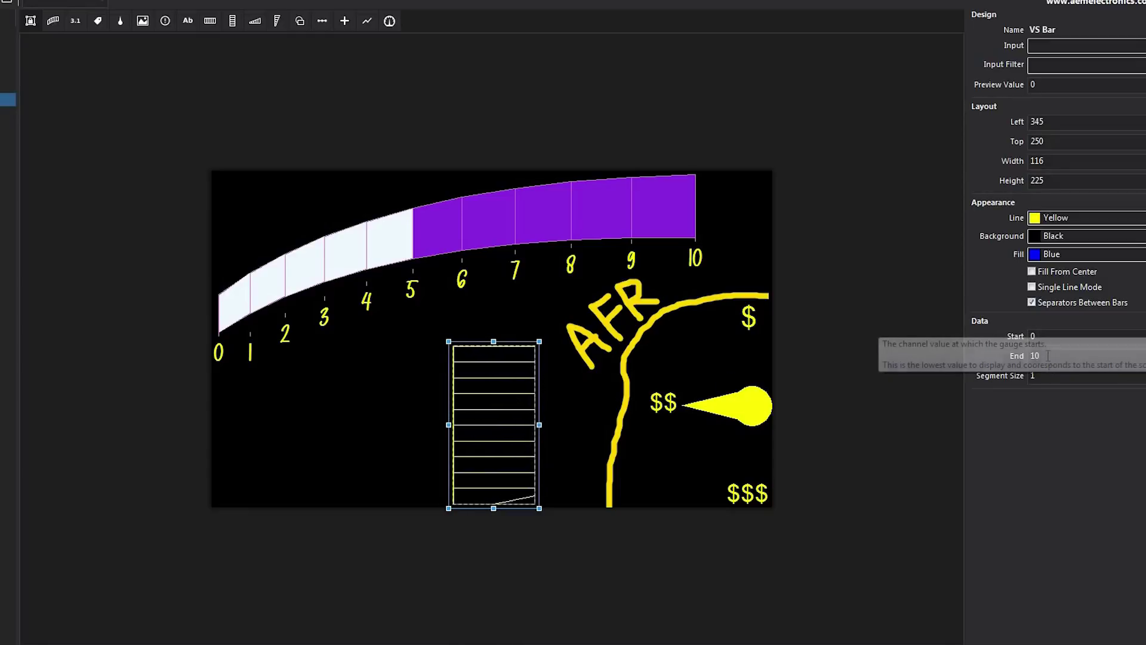
{"action": "left_click", "coordinate": [961, 357]}
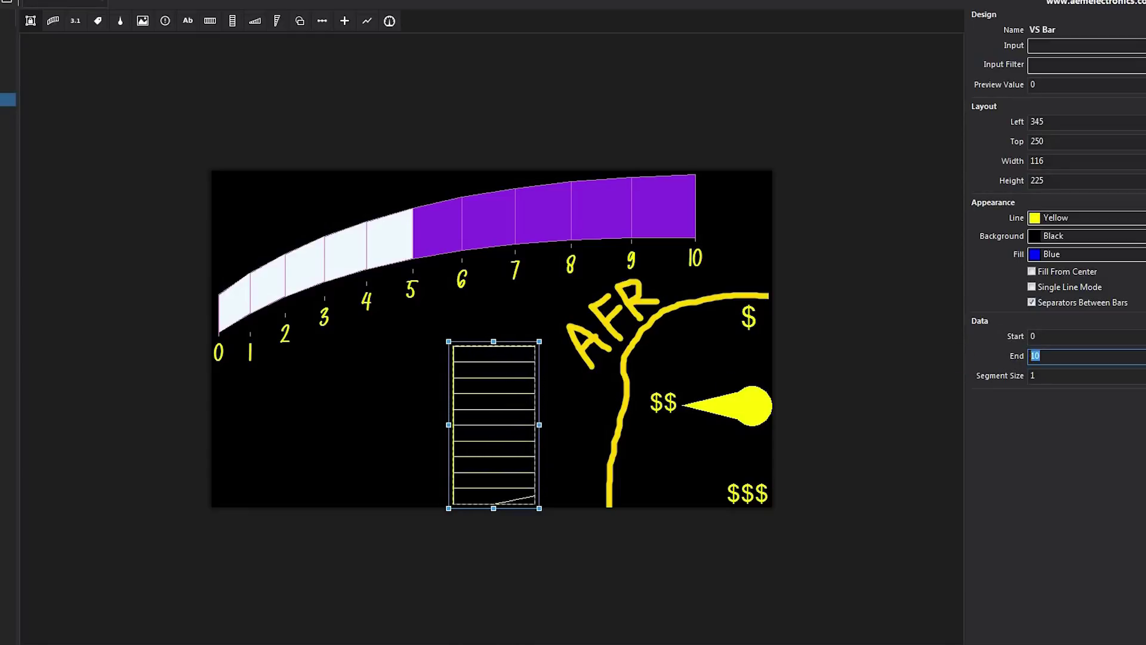
{"action": "type", "text": "20"}
{"action": "key", "text": "Return"}
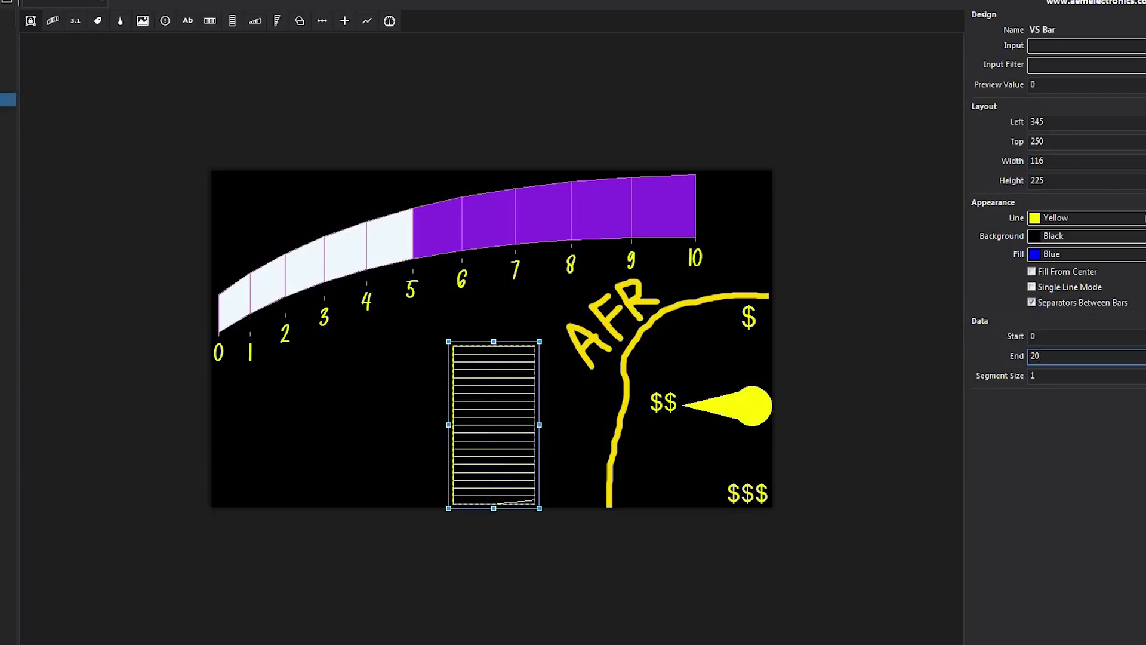
Step: Give the vertical bar a preview value of 15 and a DarkOrchid fill
{"action": "double_click", "coordinate": [1068, 254]}
{"action": "left_click", "coordinate": [1062, 84]}
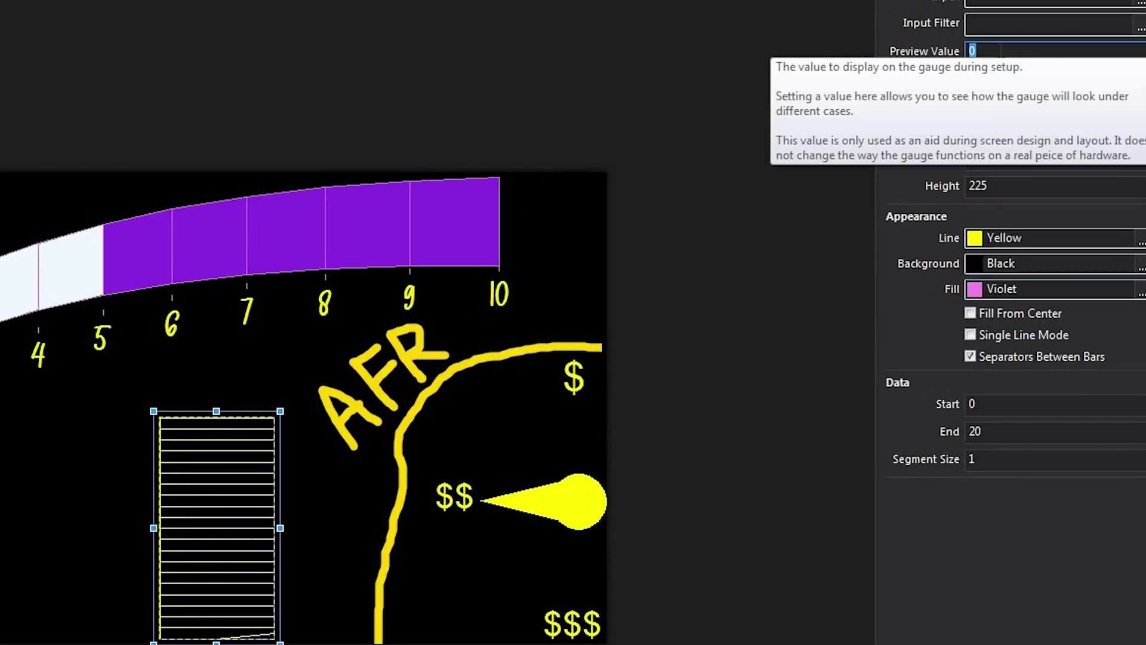
{"action": "type", "text": "15"}
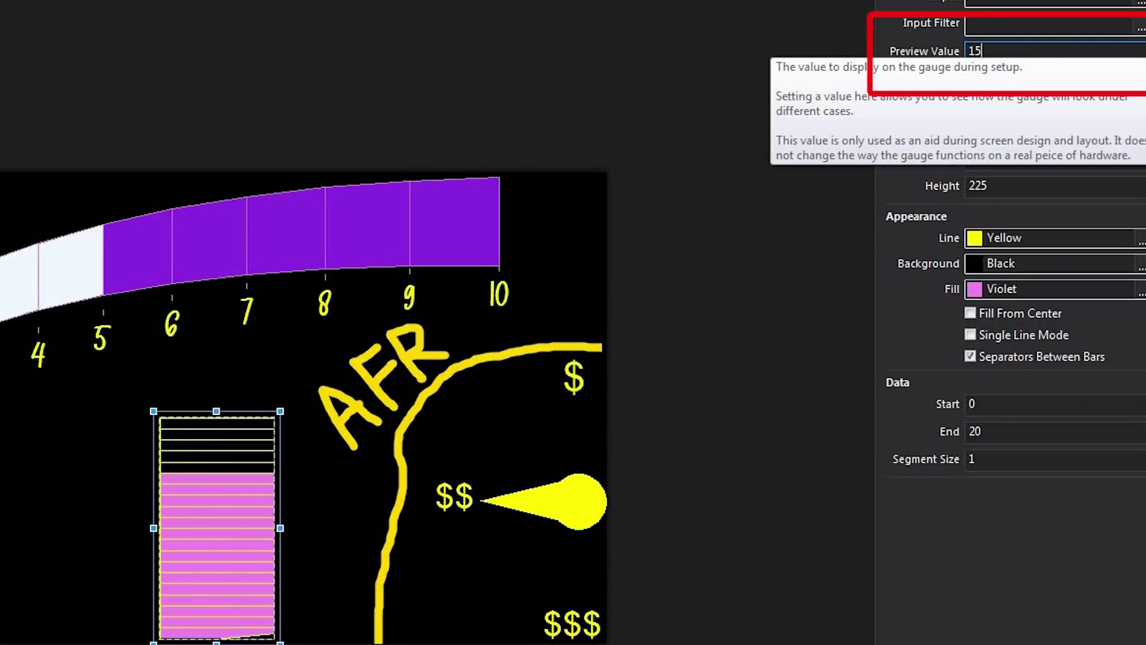
{"action": "key", "text": "Return"}
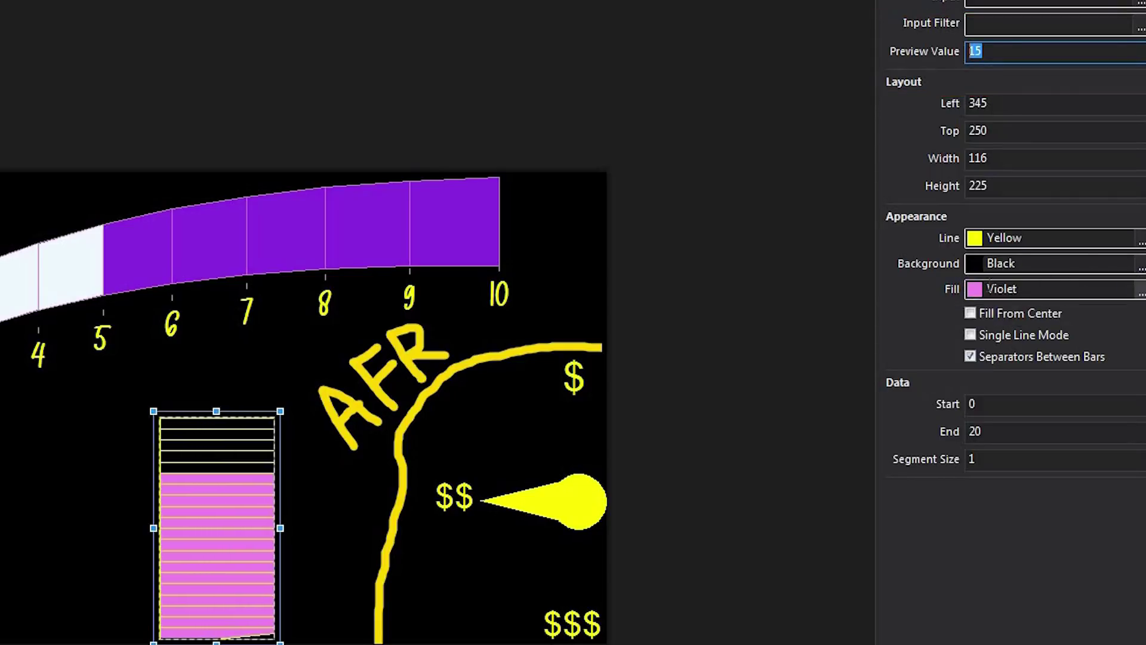
{"action": "left_click", "coordinate": [1140, 291]}
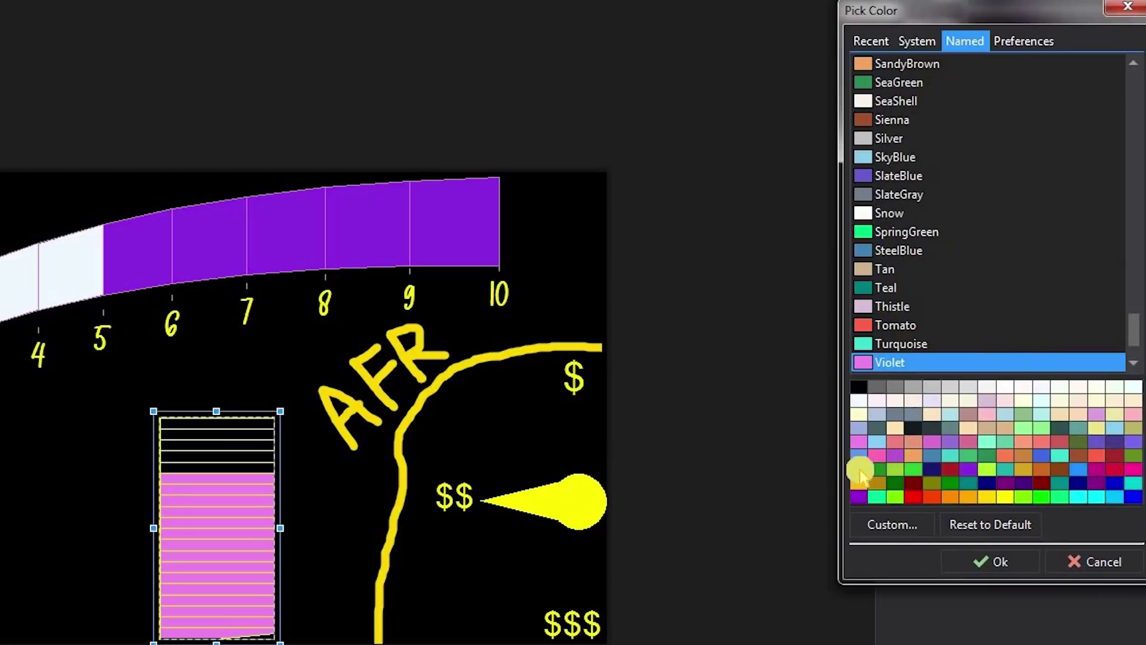
{"action": "left_click", "coordinate": [860, 472]}
{"action": "left_click", "coordinate": [961, 559]}
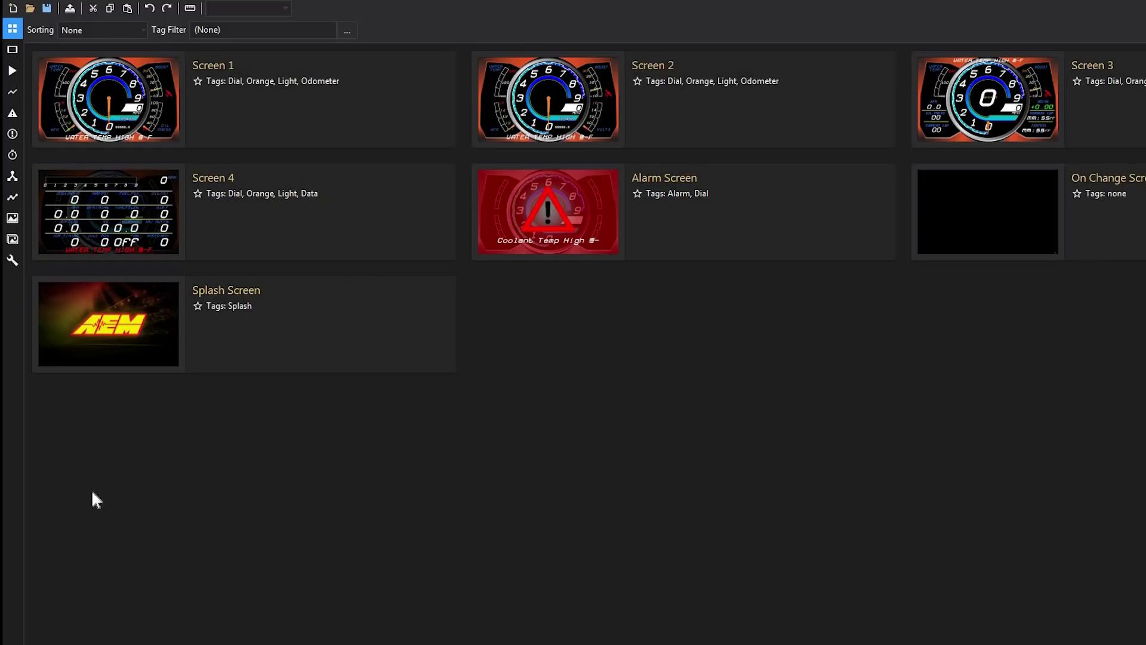
Step: Run the dash simulator and enter engine test channel values of 50 and 20
{"action": "mouse_move", "coordinate": [11, 66]}
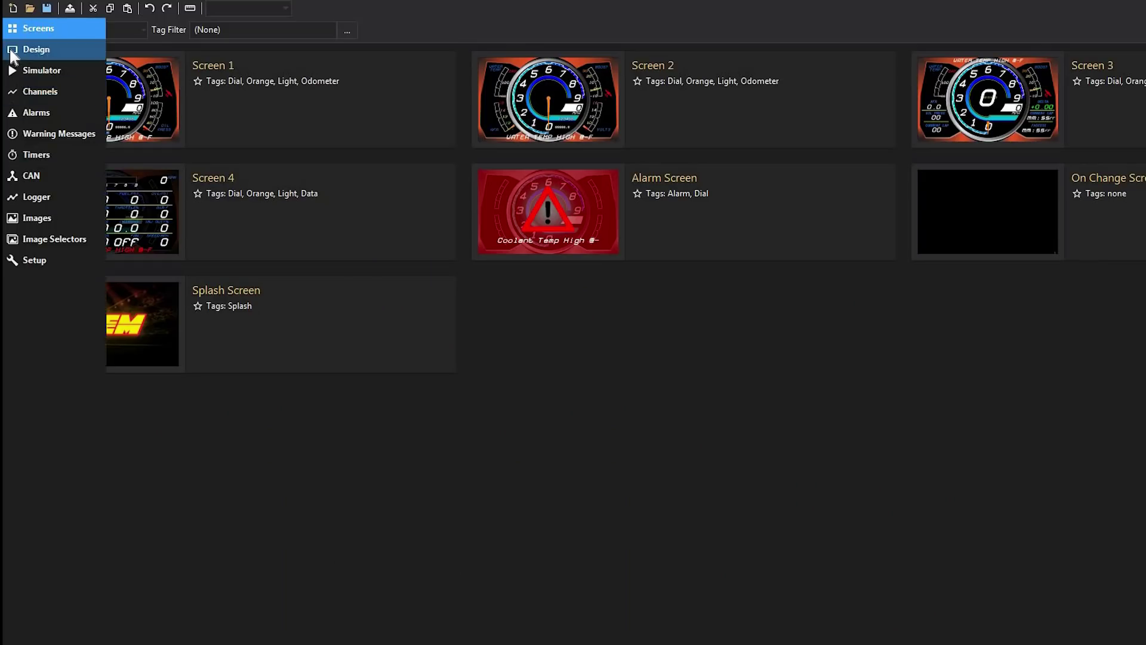
{"action": "left_click", "coordinate": [42, 72]}
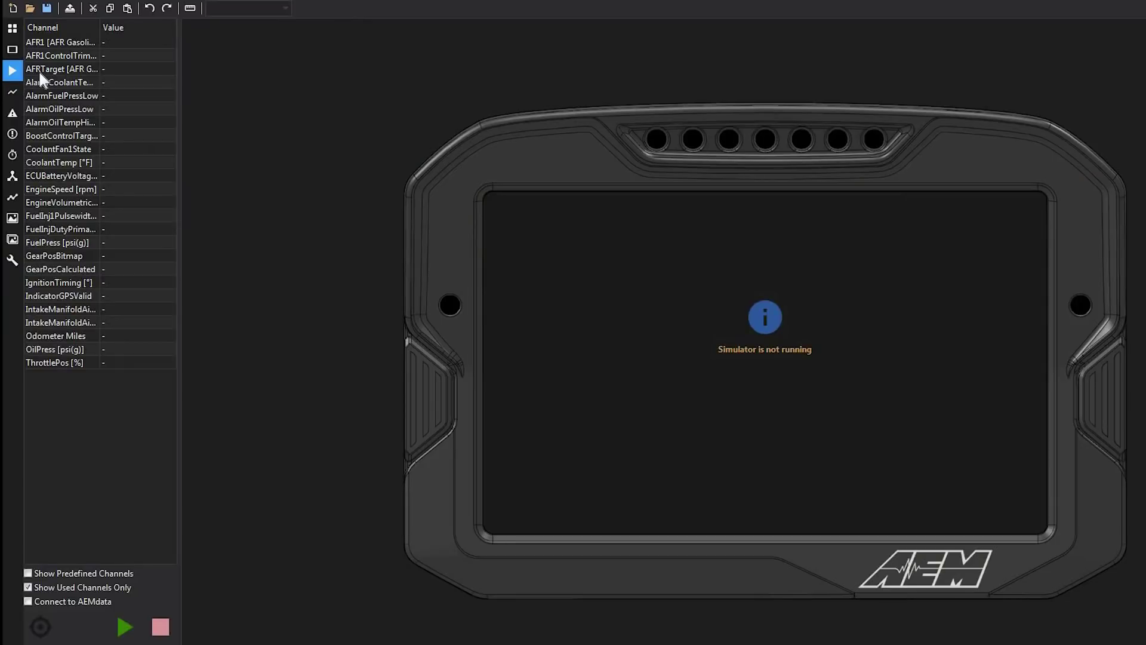
{"action": "left_click", "coordinate": [124, 631]}
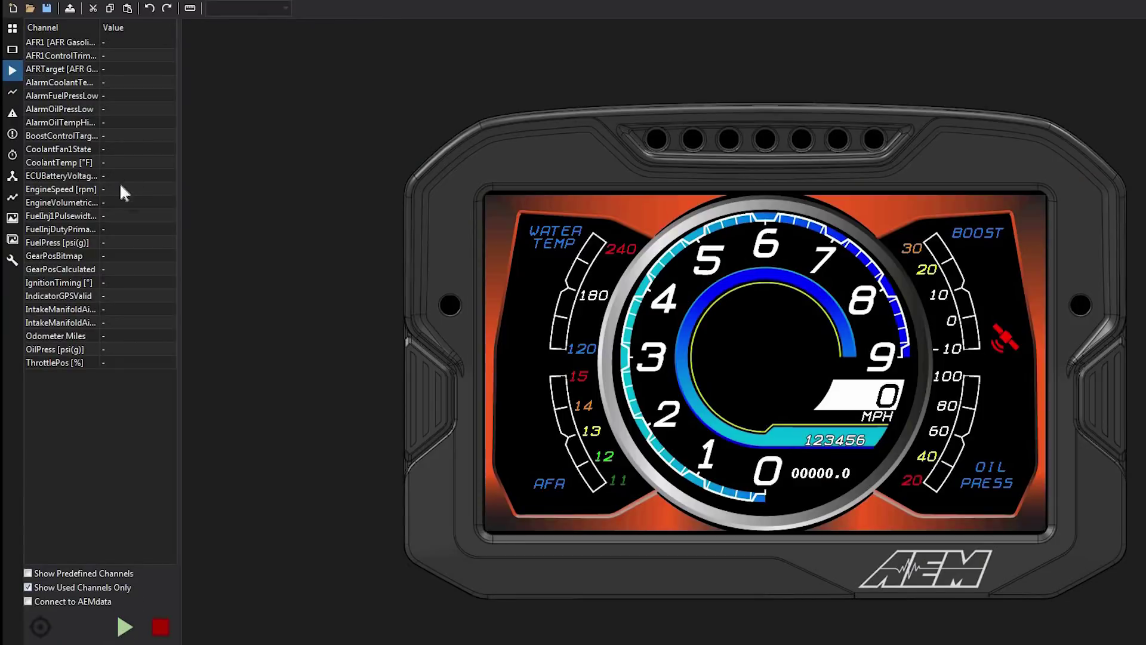
{"action": "left_click", "coordinate": [120, 189]}
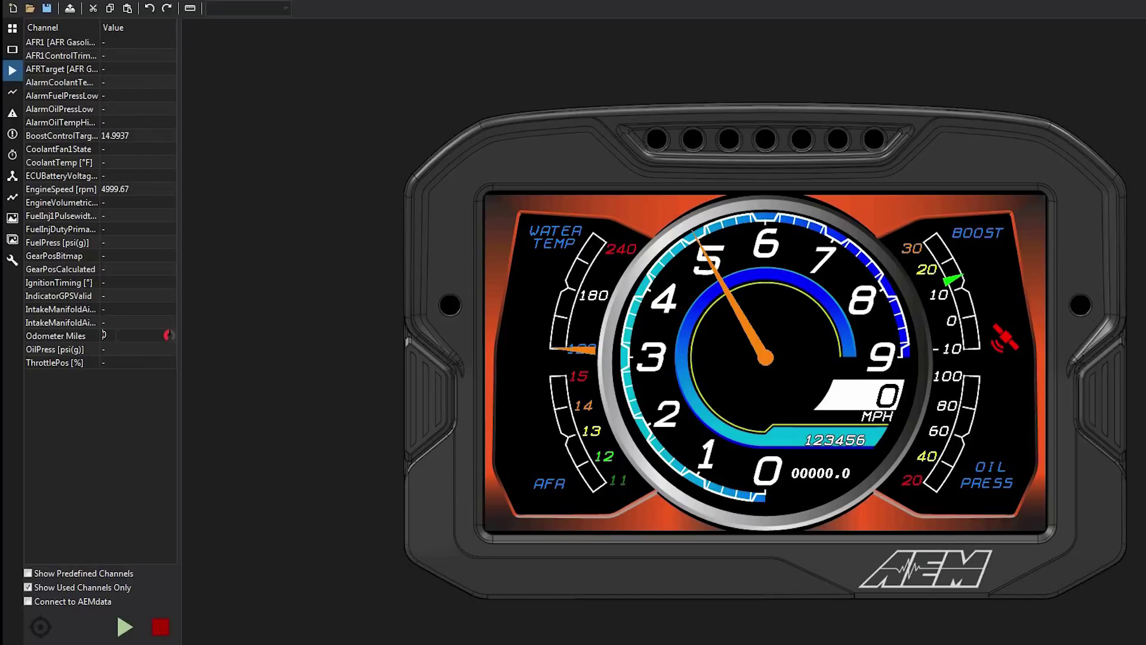
{"action": "left_click", "coordinate": [112, 352]}
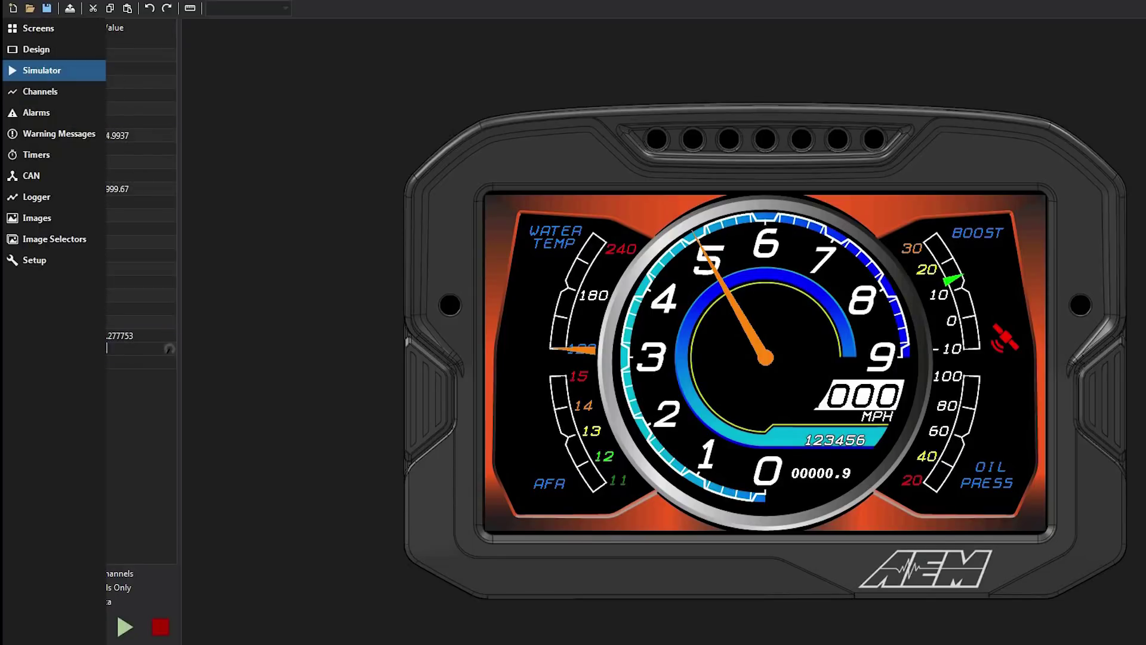
{"action": "left_click", "coordinate": [108, 361]}
{"action": "type", "text": "50"}
{"action": "left_click", "coordinate": [51, 323]}
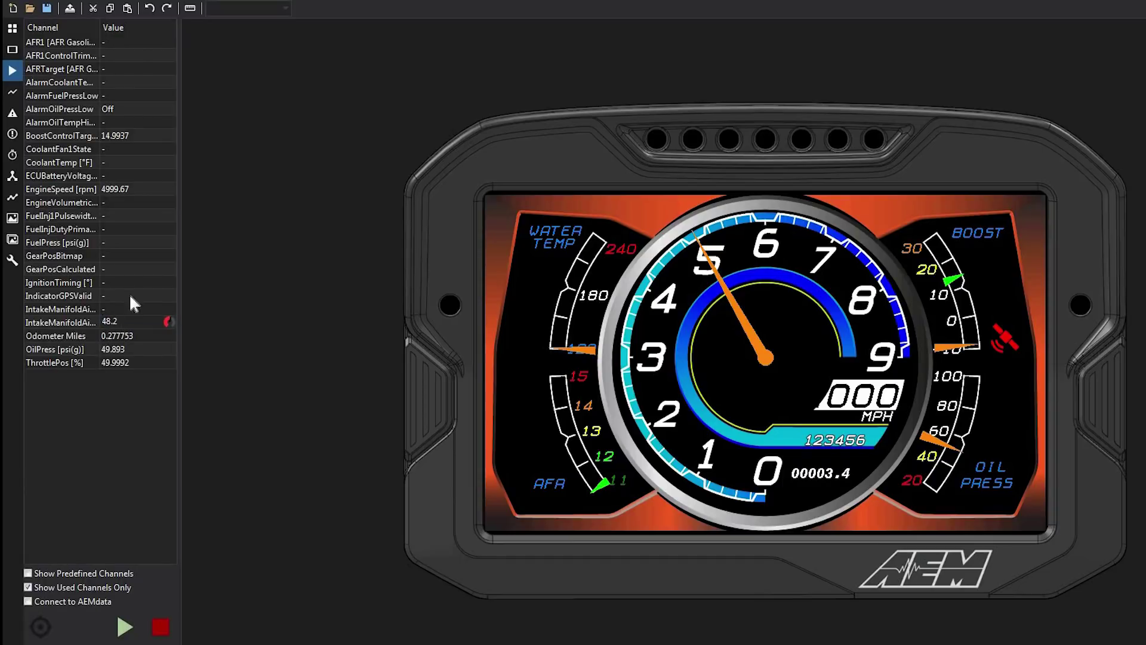
{"action": "type", "text": "20"}
{"action": "key", "text": "Return"}
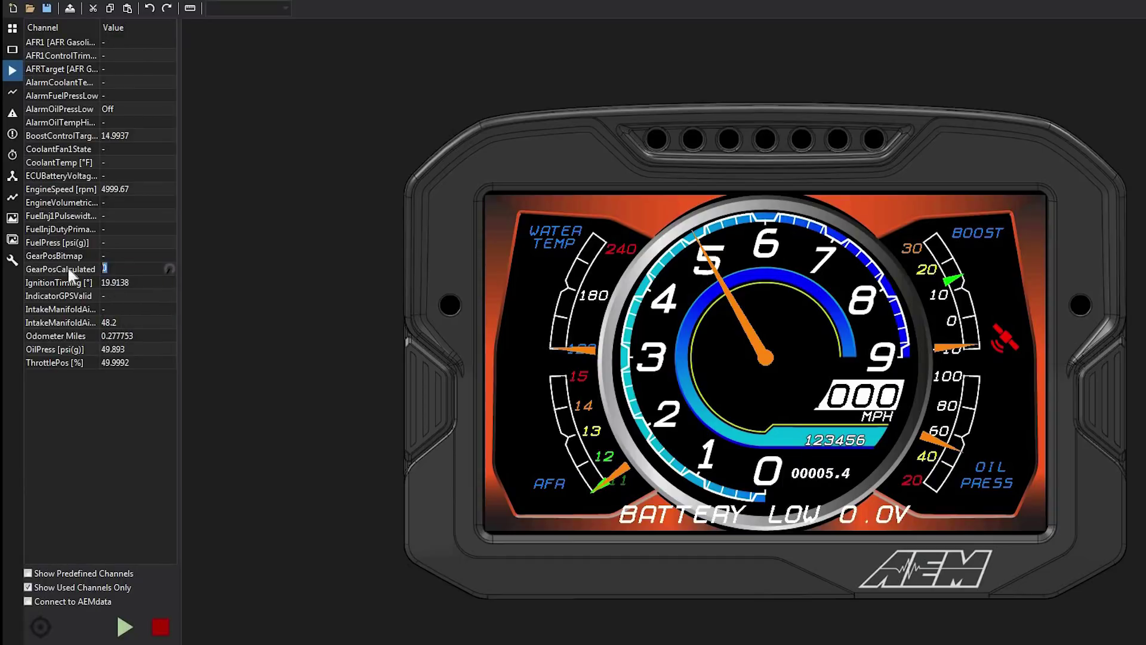
Step: Set CoolantTemp to 300 then 120, and battery voltage to 16 then 10
{"action": "left_click", "coordinate": [116, 239]}
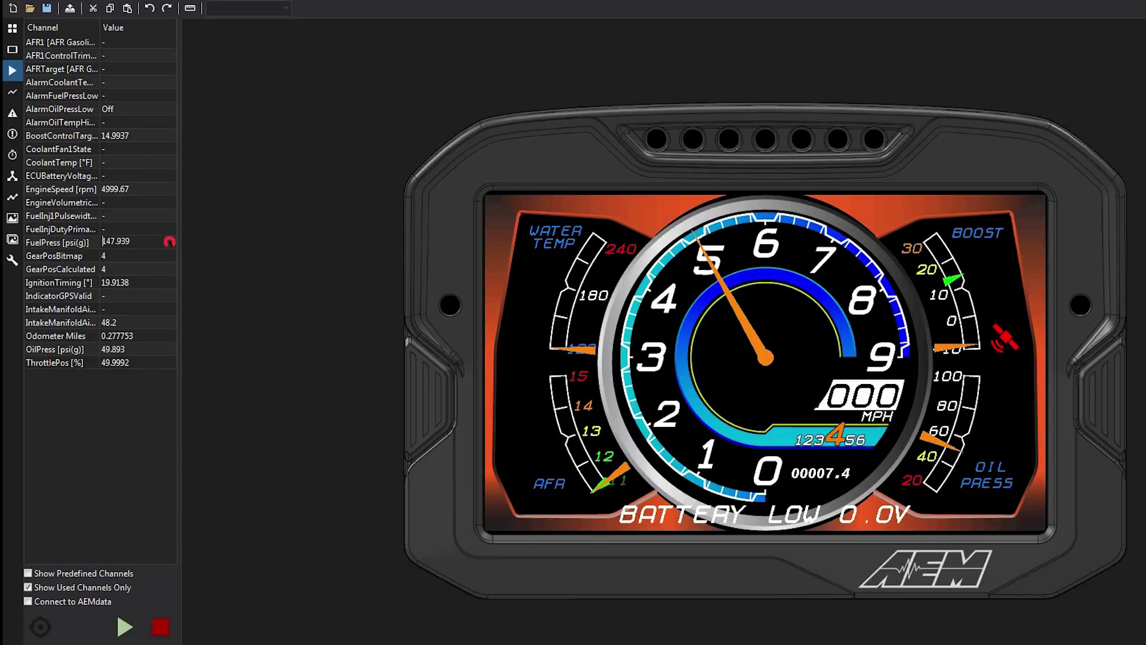
{"action": "type", "text": "300"}
{"action": "key", "text": "Return"}
{"action": "type", "text": "12"}
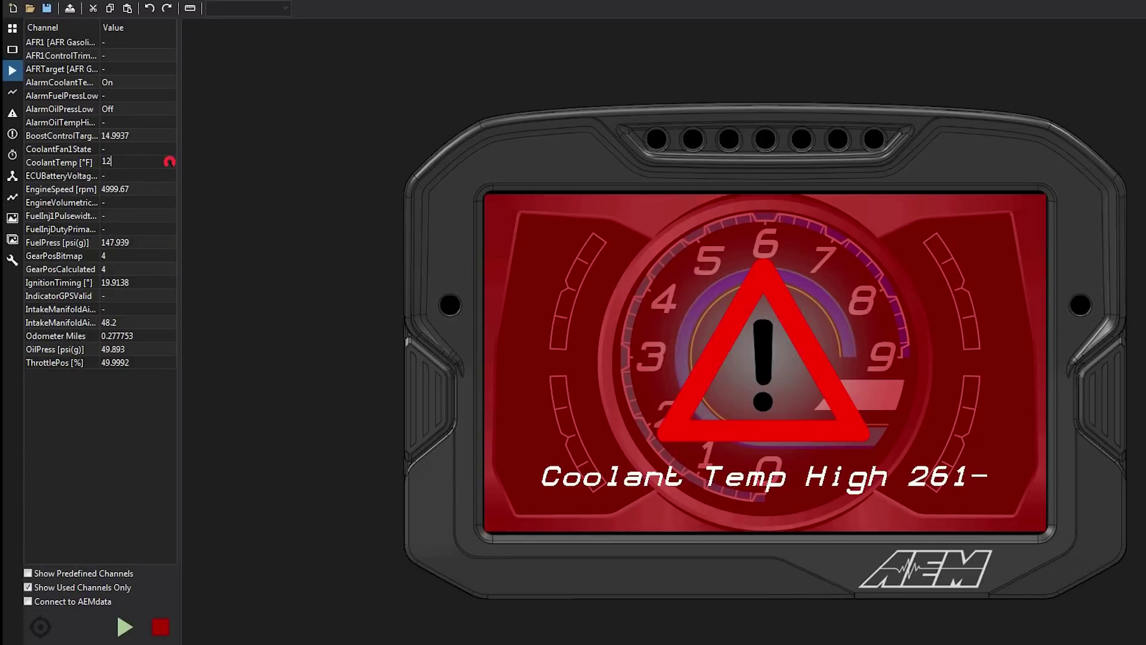
{"action": "type", "text": "0"}
{"action": "key", "text": "Return"}
{"action": "type", "text": "16"}
{"action": "key", "text": "Return"}
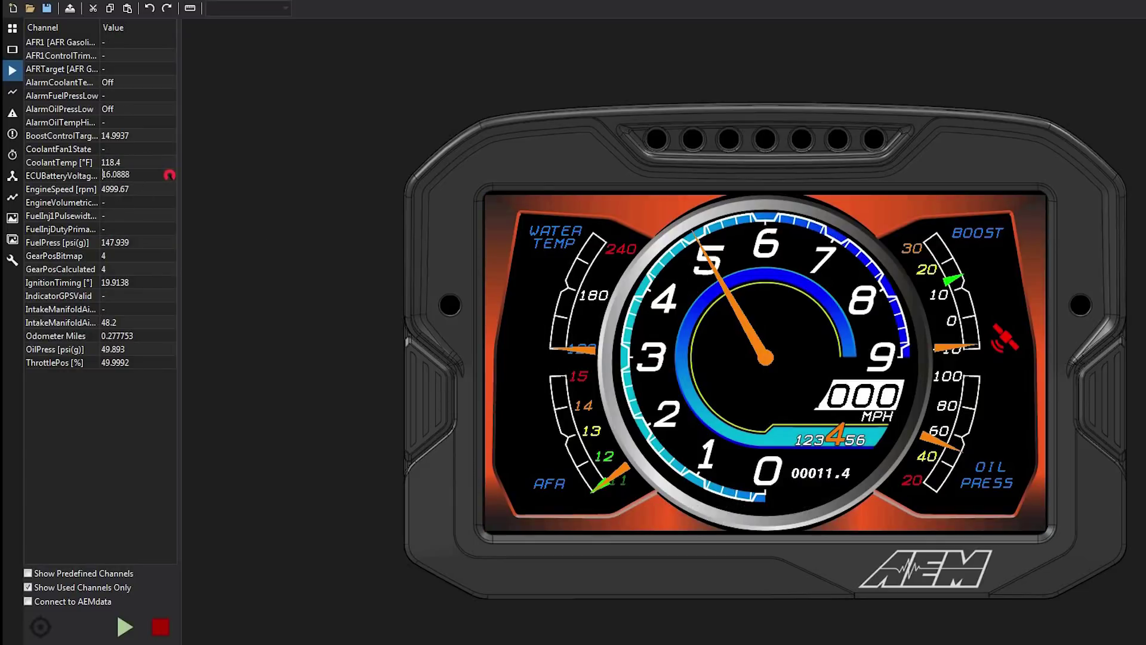
{"action": "type", "text": "10"}
{"action": "key", "text": "Return"}
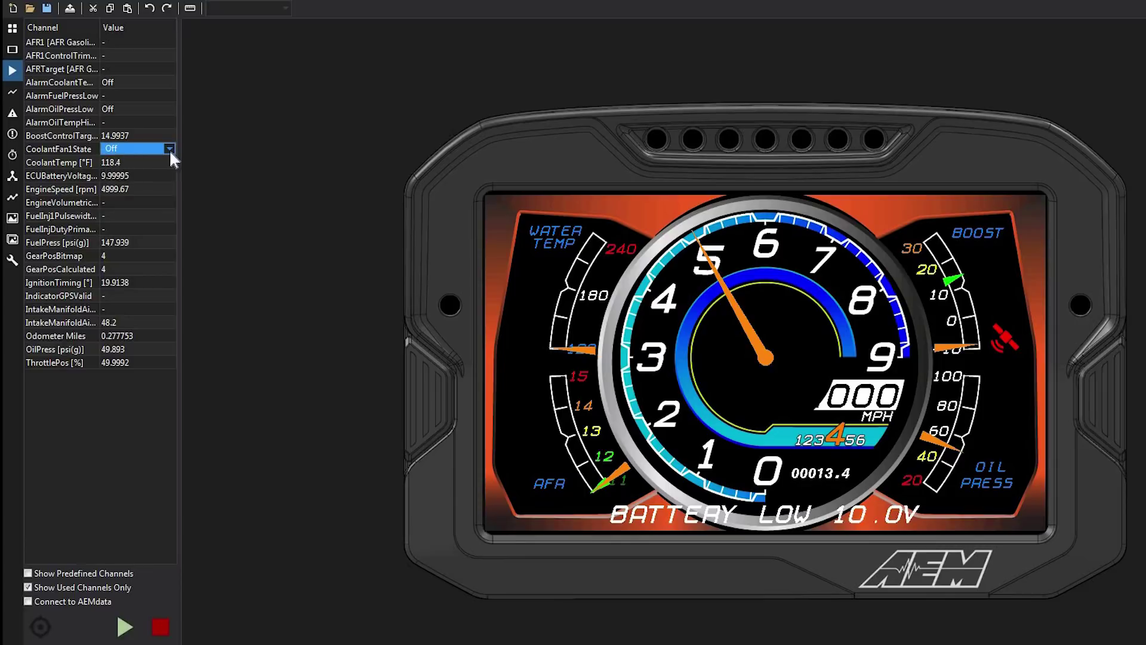
{"action": "left_click", "coordinate": [114, 69]}
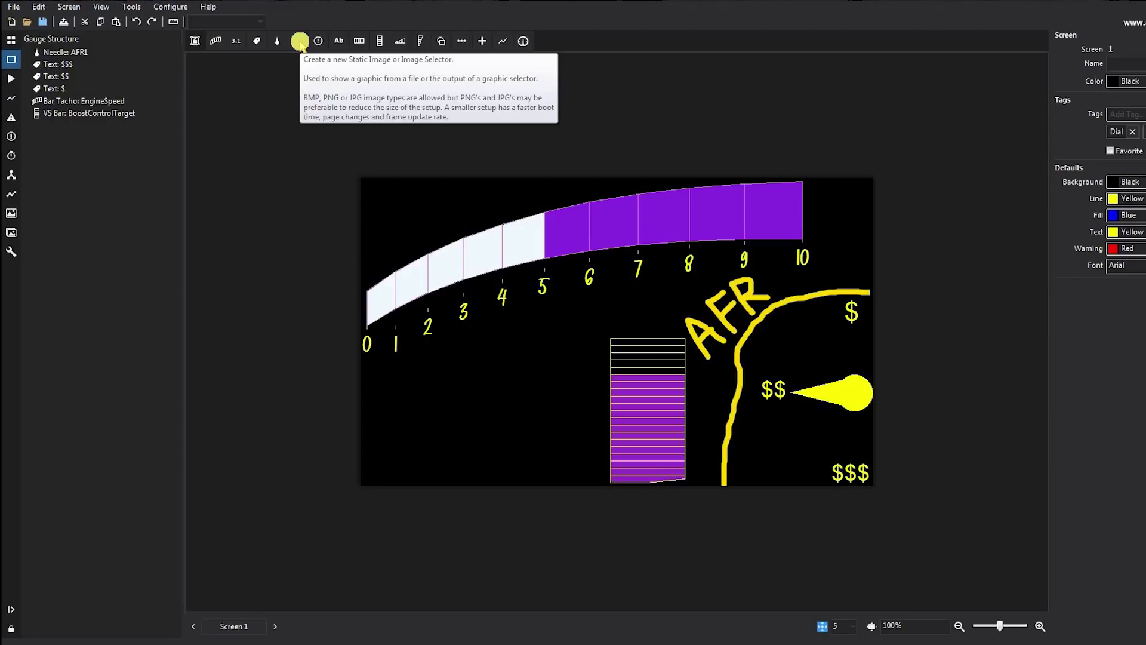
Step: Add a static image loaded with NAGA5.png and position it left of the vertical bar
{"action": "left_click", "coordinate": [300, 41]}
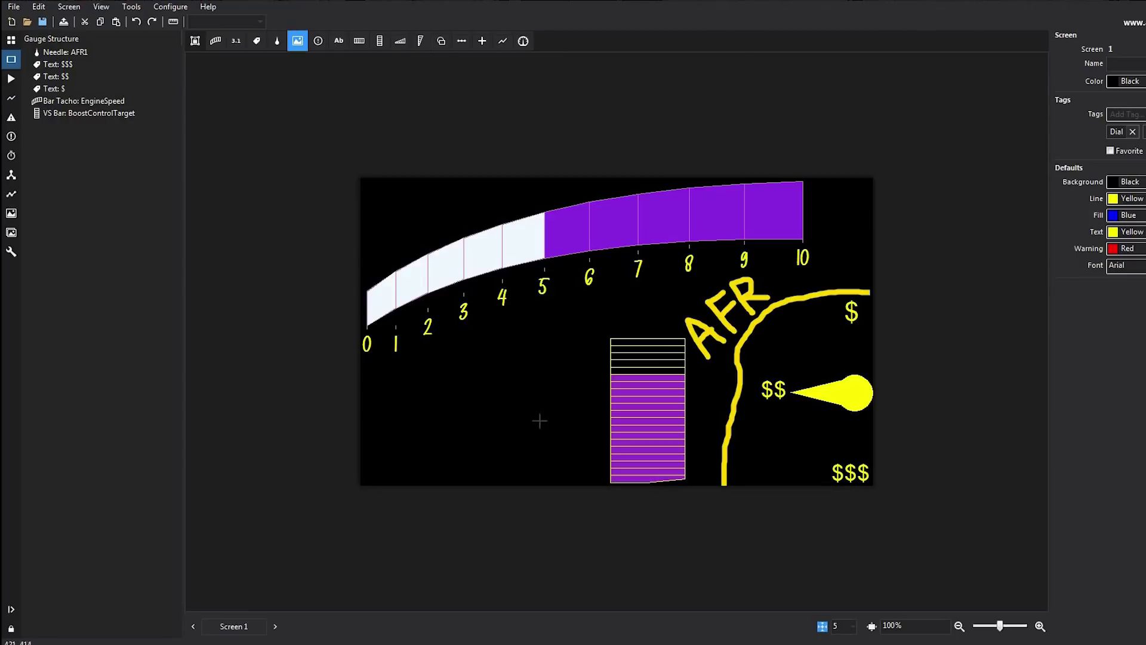
{"action": "left_click", "coordinate": [536, 417]}
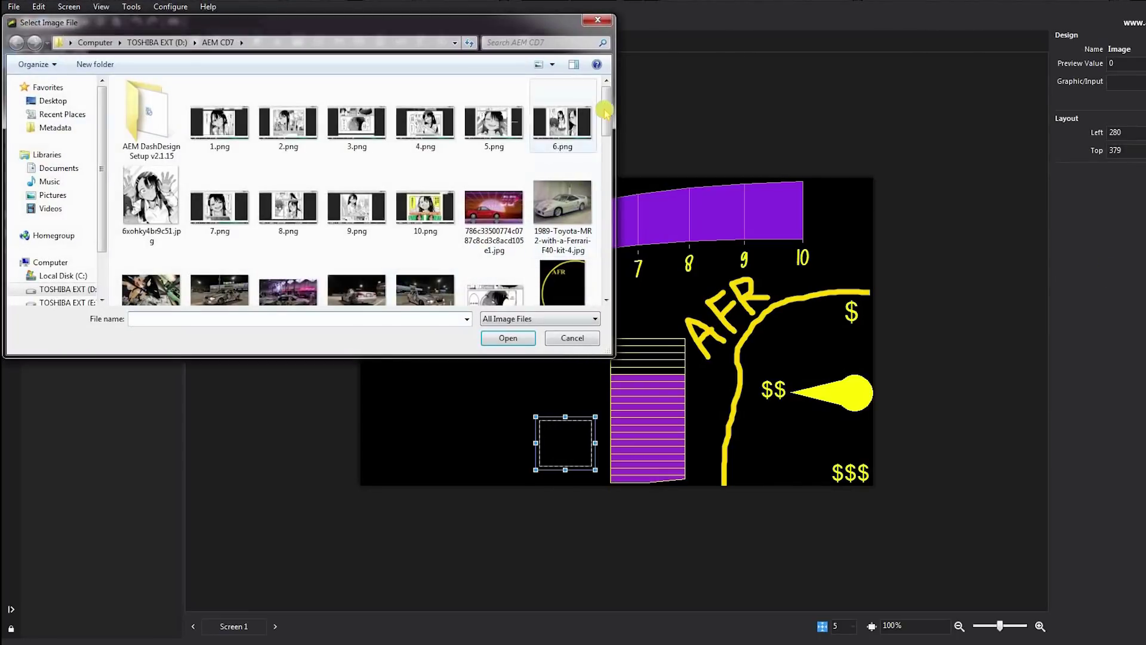
{"action": "scroll", "coordinate": [600, 179], "scroll_direction": "down", "scroll_amount": 3}
{"action": "scroll", "coordinate": [599, 206], "scroll_direction": "down", "scroll_amount": 5}
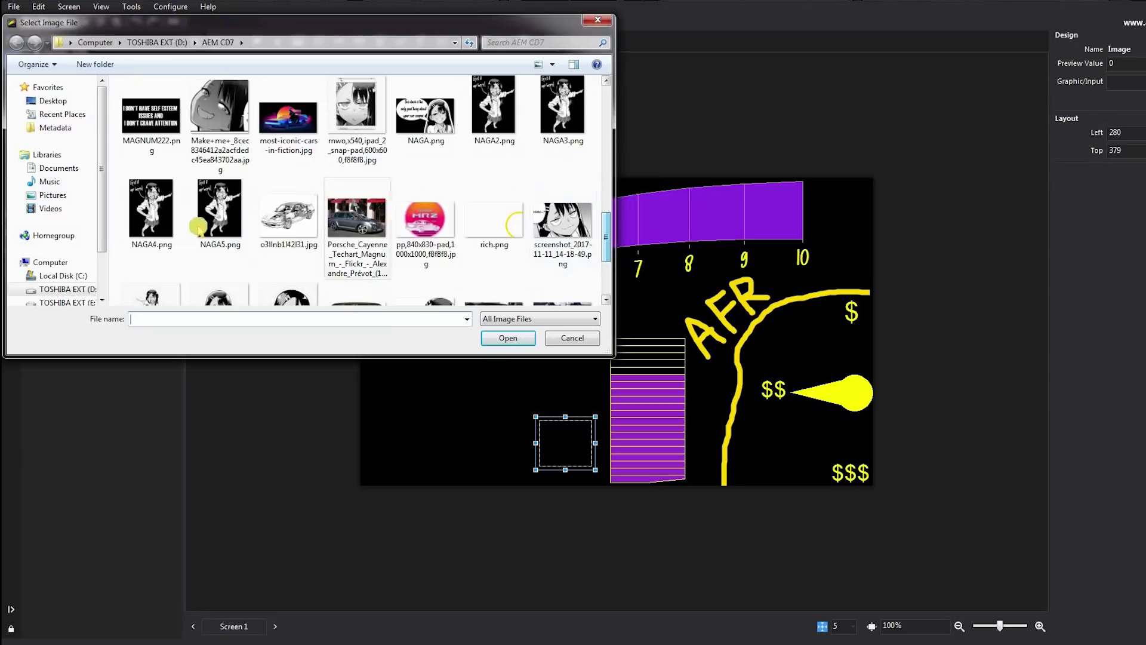
{"action": "left_click", "coordinate": [220, 209]}
{"action": "key", "text": "Return"}
{"action": "left_click_drag", "start_coordinate": [559, 401], "coordinate": [525, 394]}
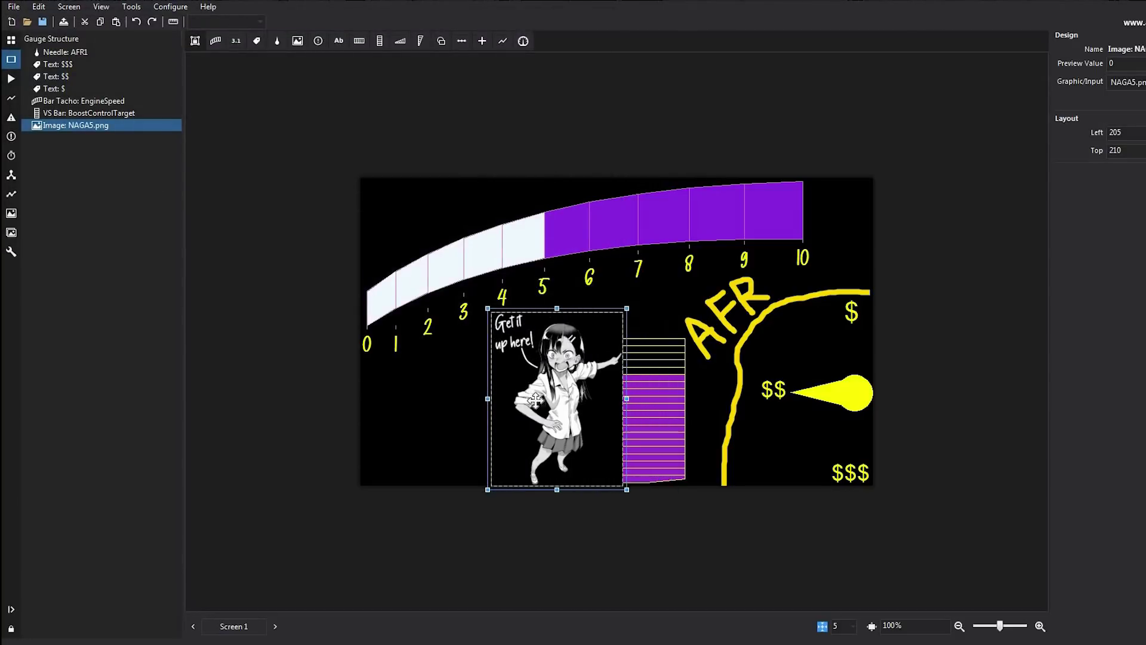
{"action": "left_click_drag", "start_coordinate": [451, 454], "coordinate": [437, 455]}
{"action": "left_click", "coordinate": [1068, 134]}
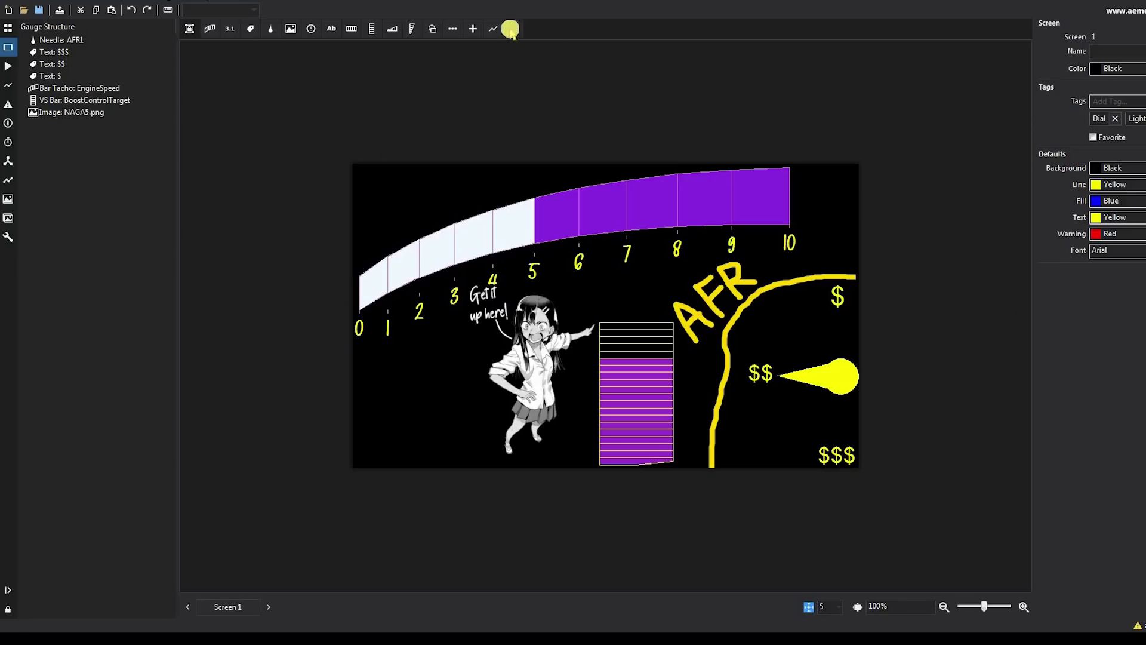
Step: Add a round tacho reading VehicleSpeed with an end value of 200
{"action": "left_click", "coordinate": [512, 29]}
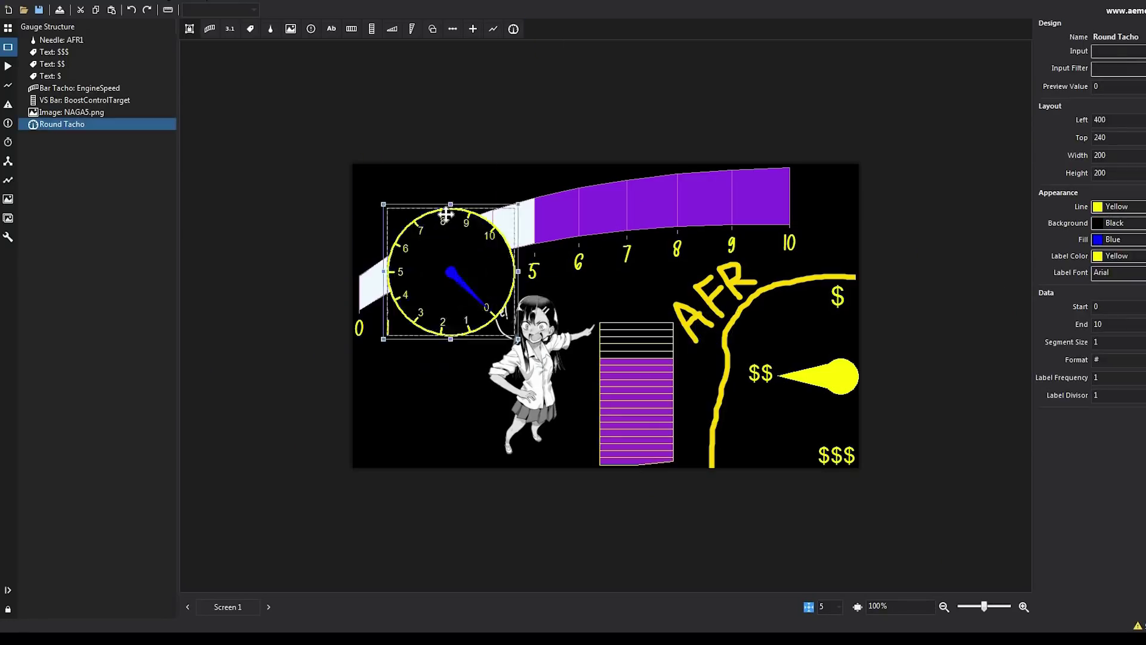
{"action": "scroll", "coordinate": [597, 298], "scroll_direction": "down", "scroll_amount": 5}
{"action": "double_click", "coordinate": [586, 313]}
{"action": "left_click", "coordinate": [1026, 324]}
{"action": "type", "text": "200"}
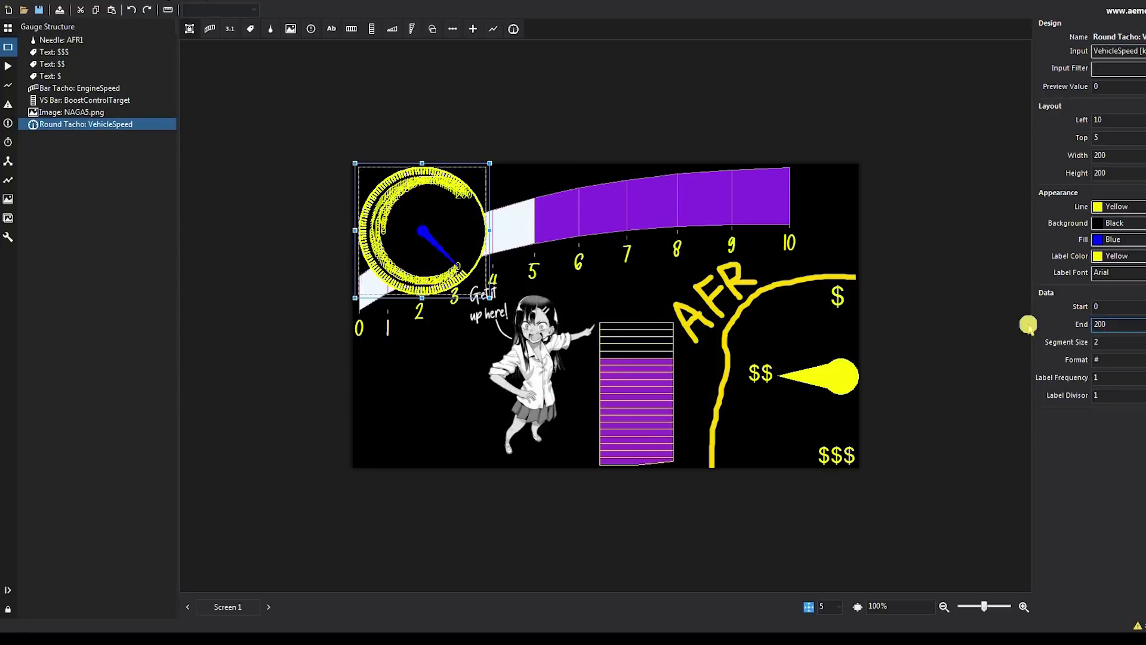
{"action": "left_click", "coordinate": [1024, 341]}
{"action": "type", "text": "30"}
Step: Shrink the speed gauge to 125×125 at the top edge and set segment size 25
{"action": "left_click_drag", "start_coordinate": [487, 294], "coordinate": [442, 246]}
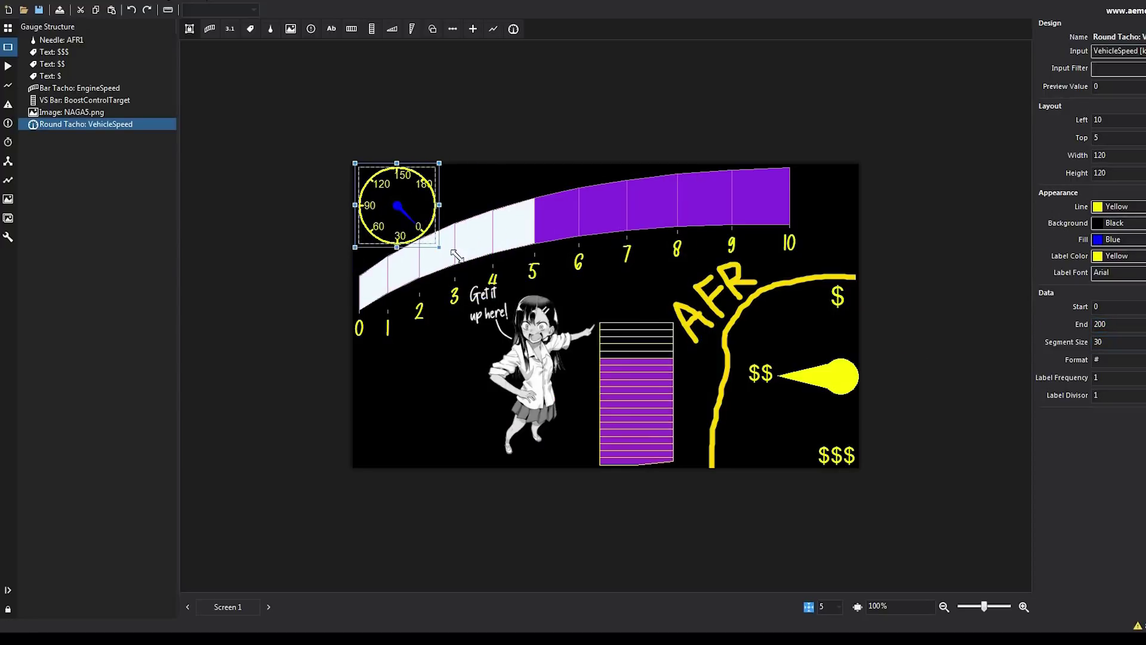
{"action": "left_click_drag", "start_coordinate": [410, 204], "coordinate": [410, 200]}
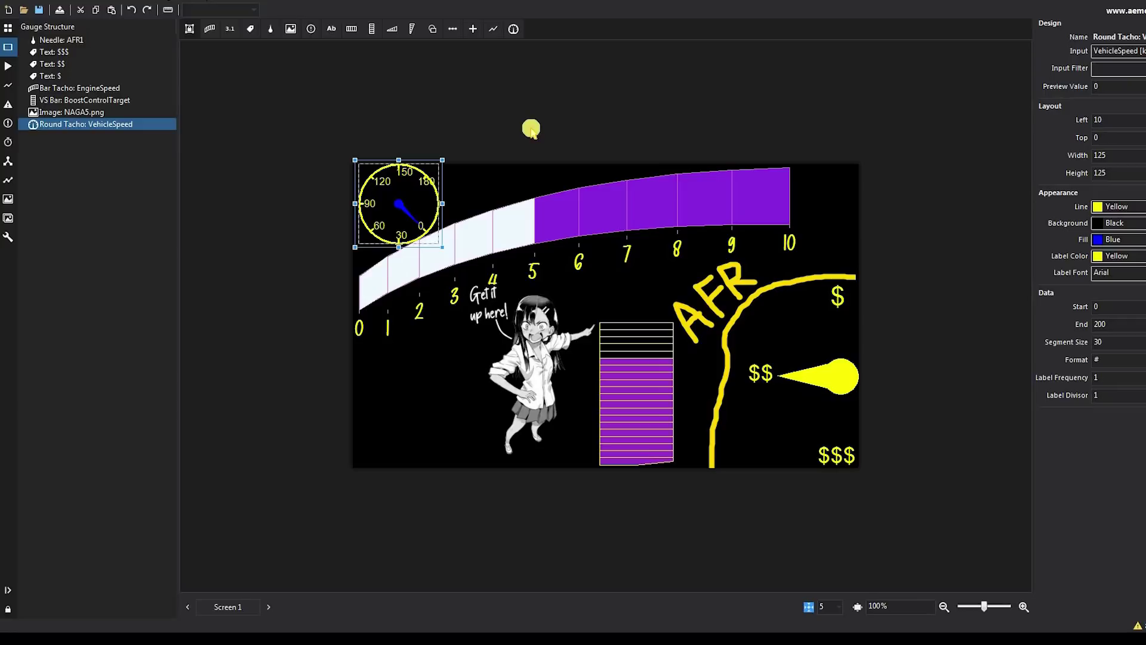
{"action": "double_click", "coordinate": [1002, 341]}
{"action": "type", "text": "15"}
{"action": "key", "text": "BackSpace"}
{"action": "key", "text": "BackSpace"}
{"action": "type", "text": "25"}
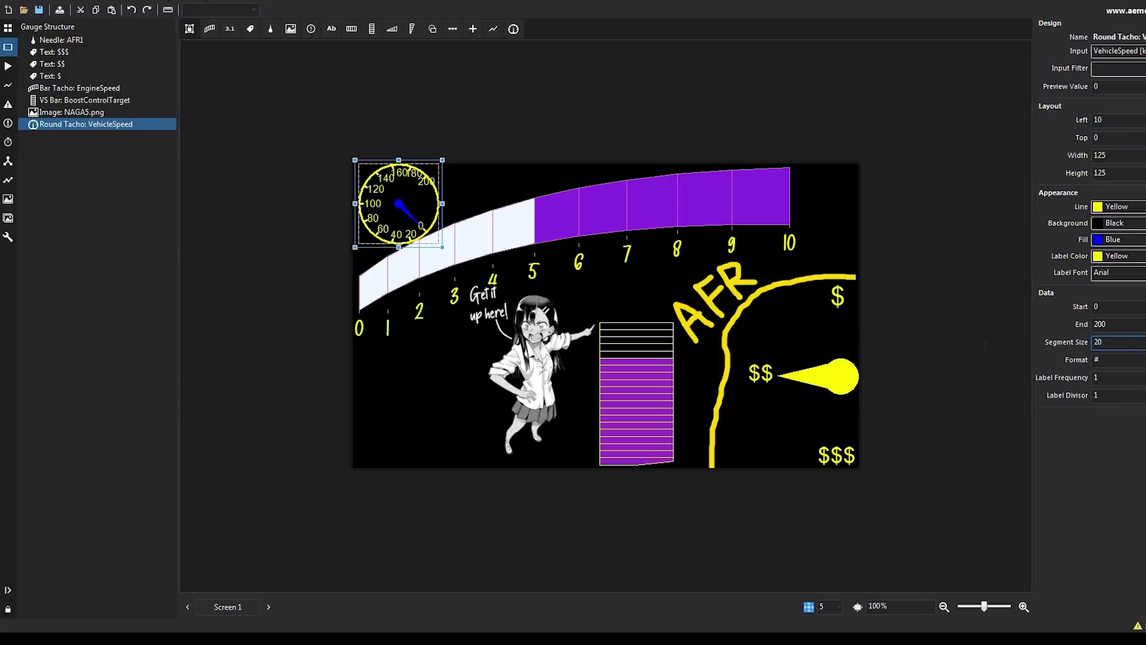
{"action": "left_click", "coordinate": [534, 141]}
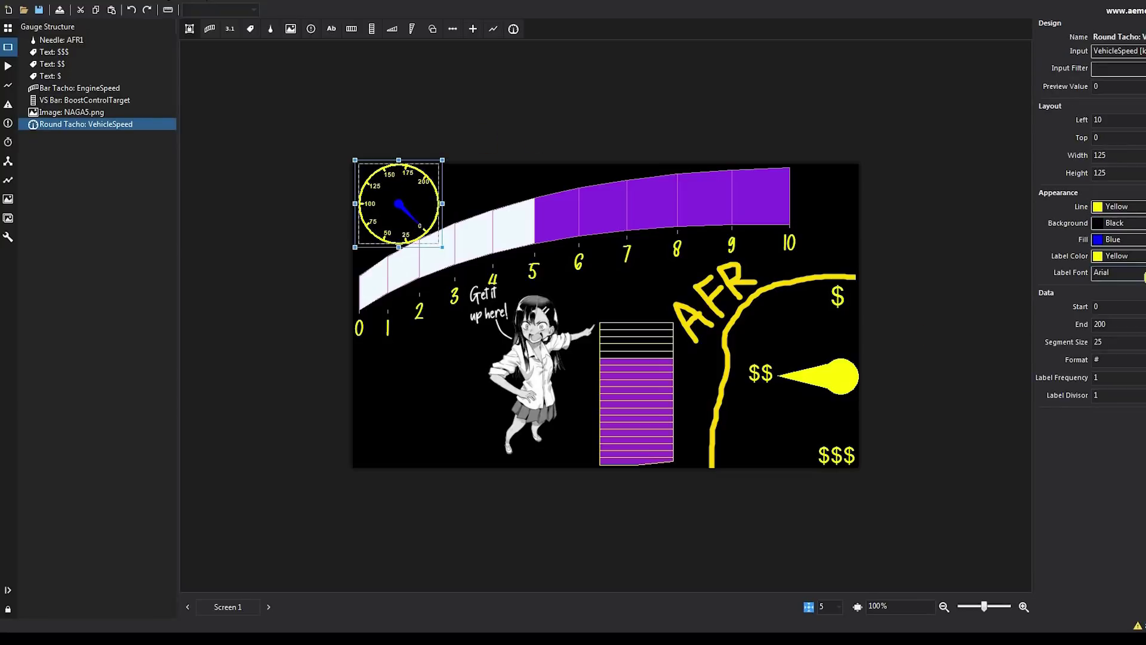
{"action": "left_click", "coordinate": [880, 146]}
Step: Add an enlarged value text showing the WarningMessage channel at Left 0, Top 435
{"action": "left_click", "coordinate": [331, 28]}
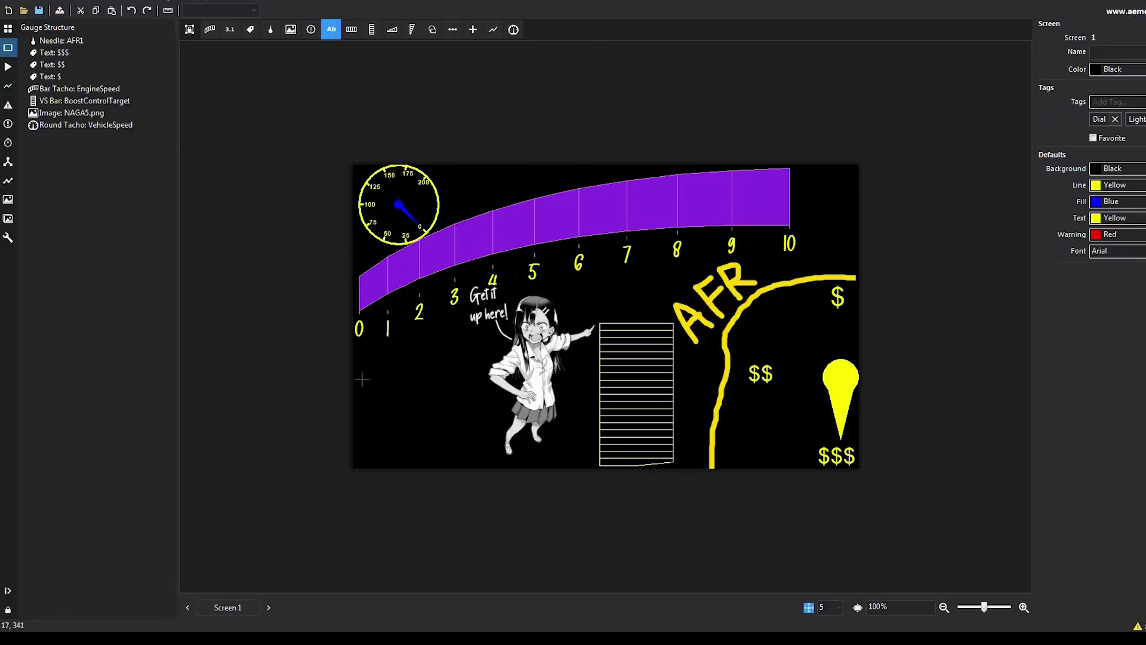
{"action": "left_click", "coordinate": [362, 379]}
{"action": "left_click_drag", "start_coordinate": [405, 394], "coordinate": [458, 406]}
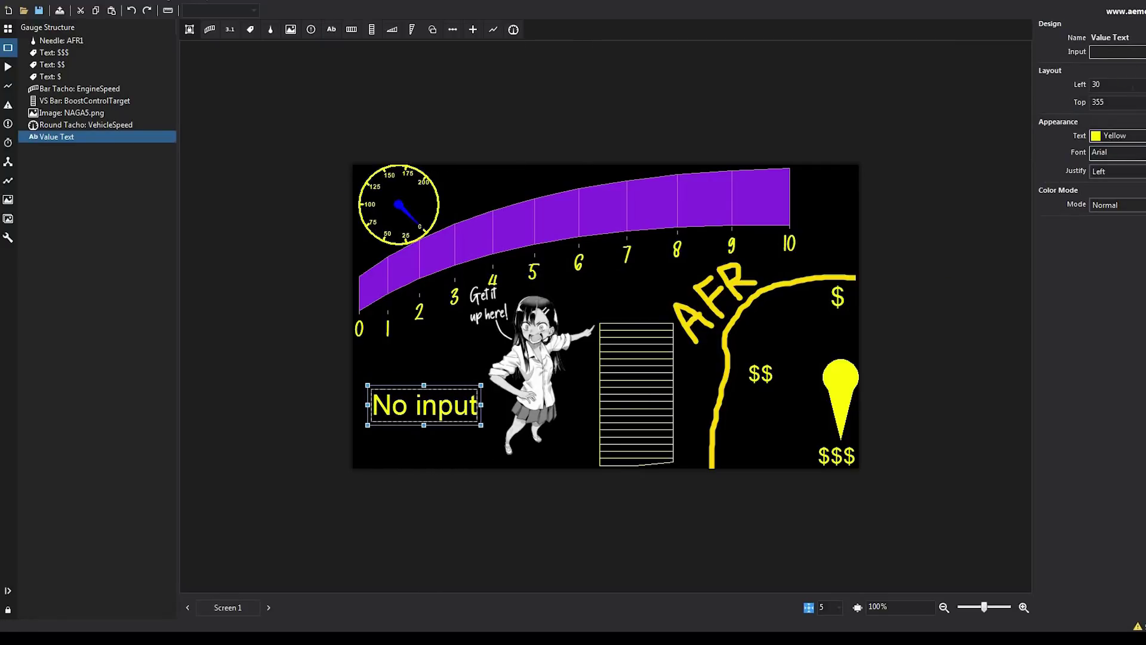
{"action": "left_click", "coordinate": [1056, 51]}
{"action": "scroll", "coordinate": [687, 246], "scroll_direction": "down", "scroll_amount": 1}
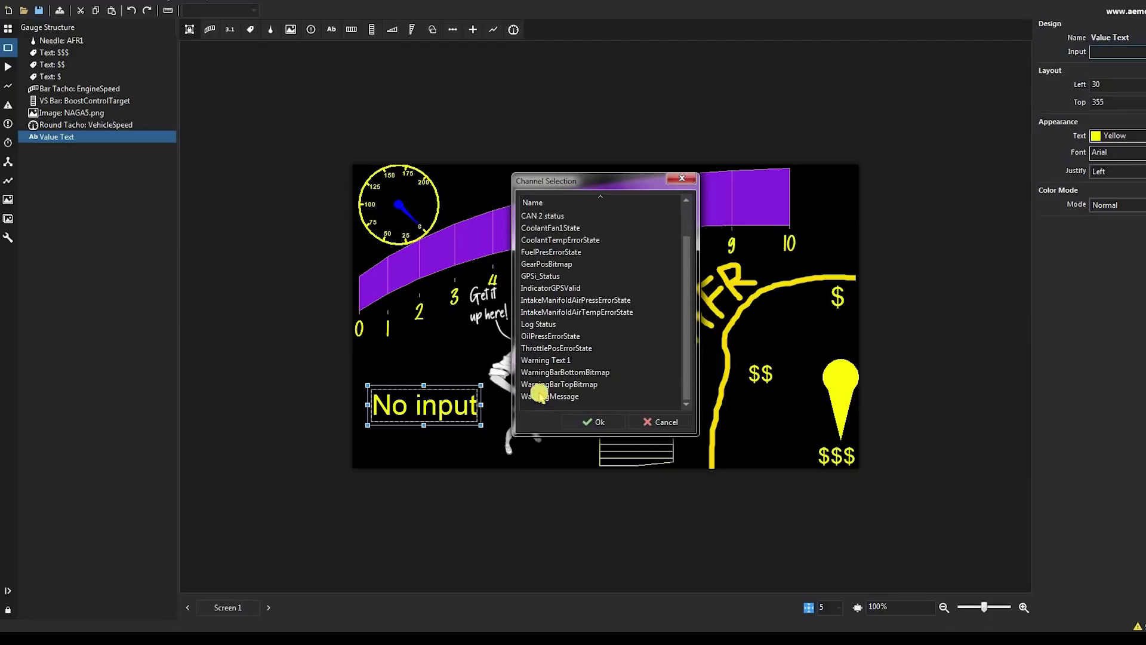
{"action": "left_click", "coordinate": [539, 394]}
{"action": "left_click", "coordinate": [594, 422]}
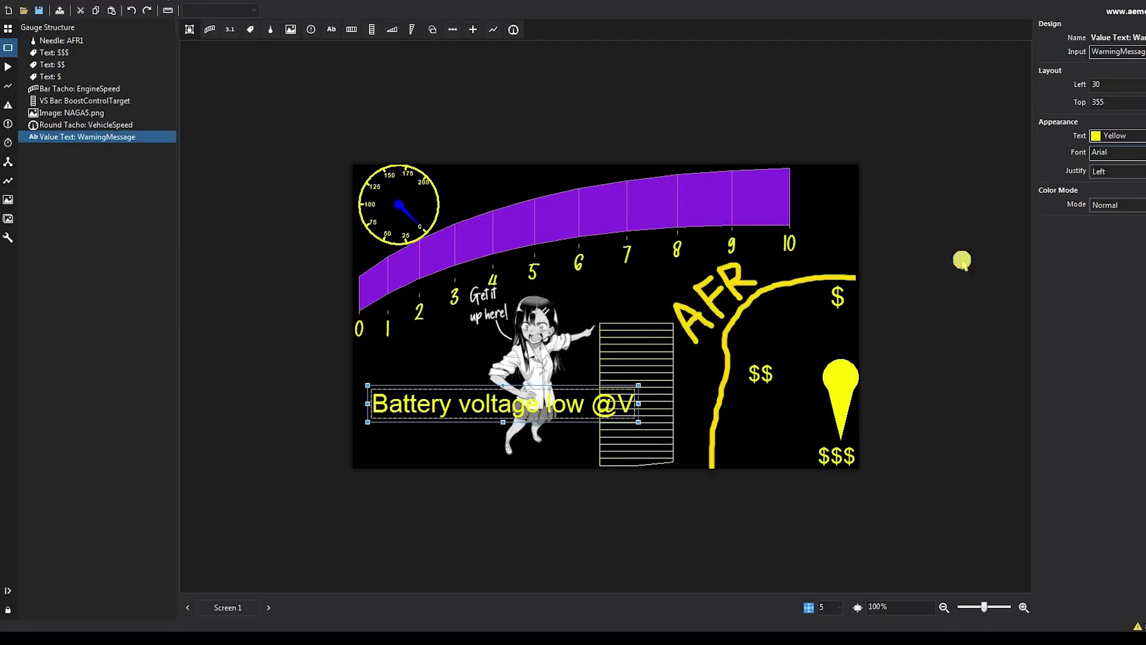
{"action": "left_click_drag", "start_coordinate": [517, 411], "coordinate": [499, 461]}
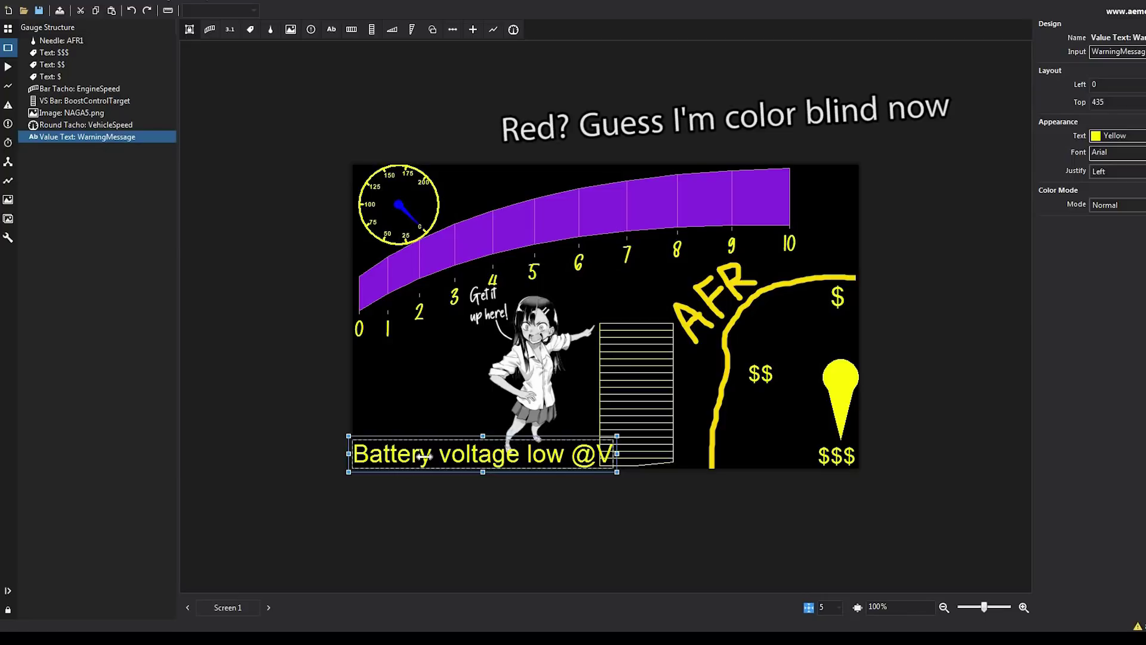
{"action": "left_click", "coordinate": [436, 425]}
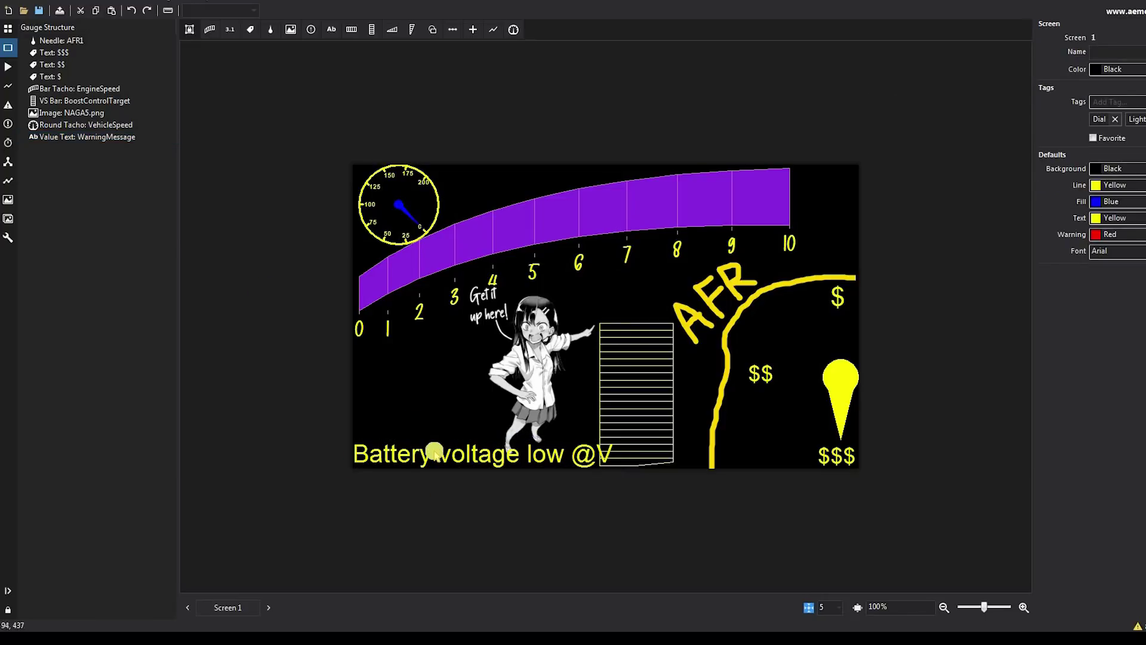
Step: Change the battery warning label to 'Low Juice @V' and start the coolant label with 'Boilin'
{"action": "left_click", "coordinate": [21, 120]}
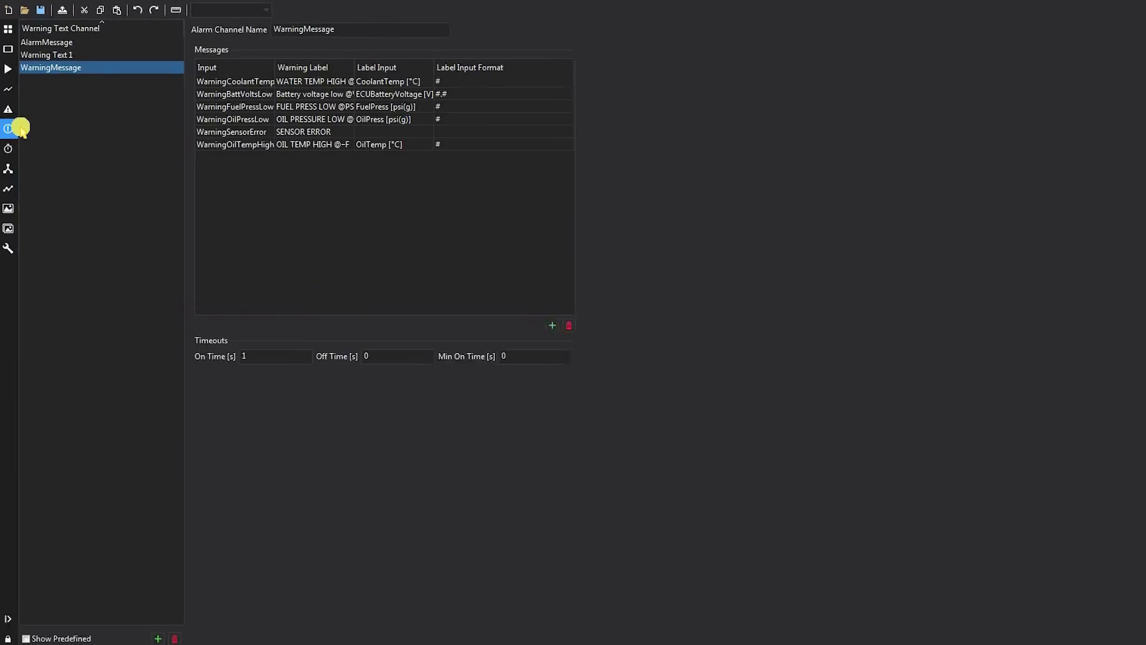
{"action": "left_click", "coordinate": [291, 94]}
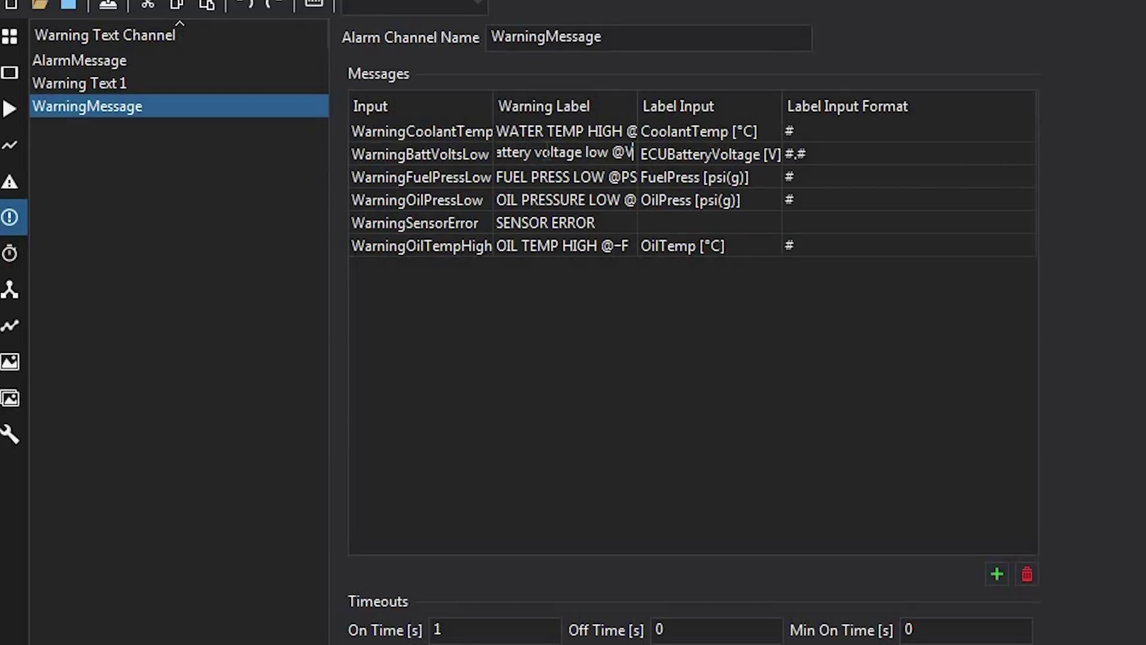
{"action": "key", "text": "Right"}
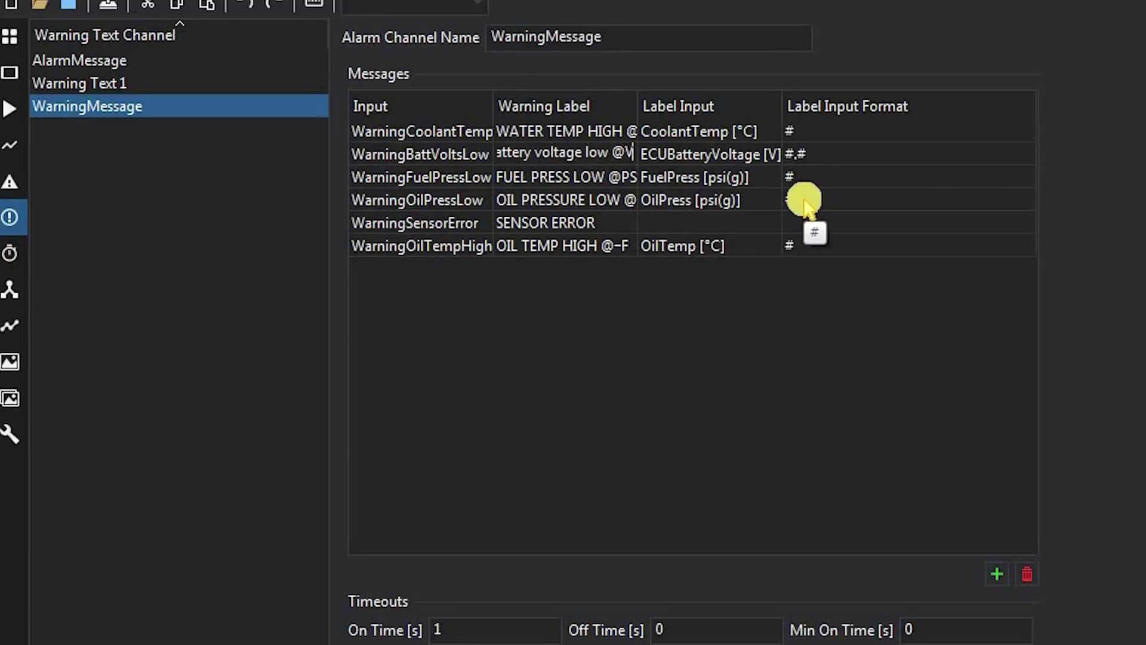
{"action": "key", "text": "BackSpace"}
{"action": "key", "text": "BackSpace"}
{"action": "key", "text": "BackSpace"}
{"action": "key", "text": "BackSpace"}
{"action": "key", "text": "BackSpace"}
{"action": "key", "text": "BackSpace"}
{"action": "key", "text": "BackSpace"}
{"action": "key", "text": "BackSpace"}
{"action": "key", "text": "BackSpace"}
{"action": "key", "text": "BackSpace"}
{"action": "key", "text": "BackSpace"}
{"action": "key", "text": "BackSpace"}
{"action": "key", "text": "BackSpace"}
{"action": "key", "text": "BackSpace"}
{"action": "key", "text": "BackSpace"}
{"action": "key", "text": "BackSpace"}
{"action": "key", "text": "BackSpace"}
{"action": "key", "text": "BackSpace"}
{"action": "key", "text": "BackSpace"}
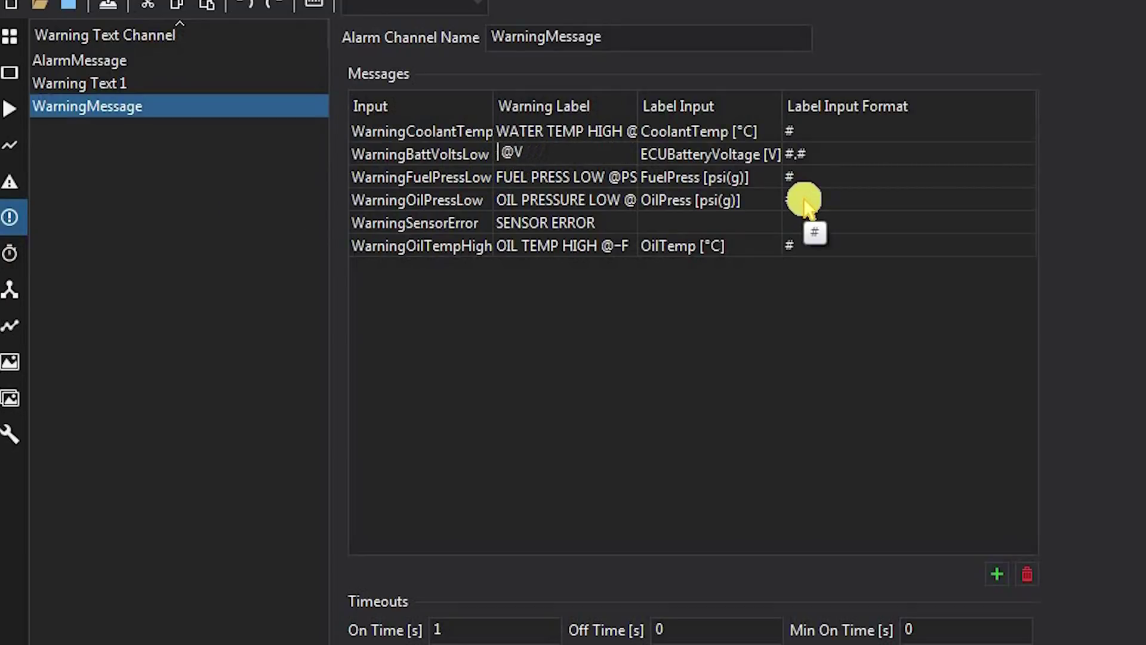
{"action": "type", "text": "LOW"}
{"action": "key", "text": "BackSpace"}
{"action": "key", "text": "BackSpace"}
{"action": "key", "text": "BackSpace"}
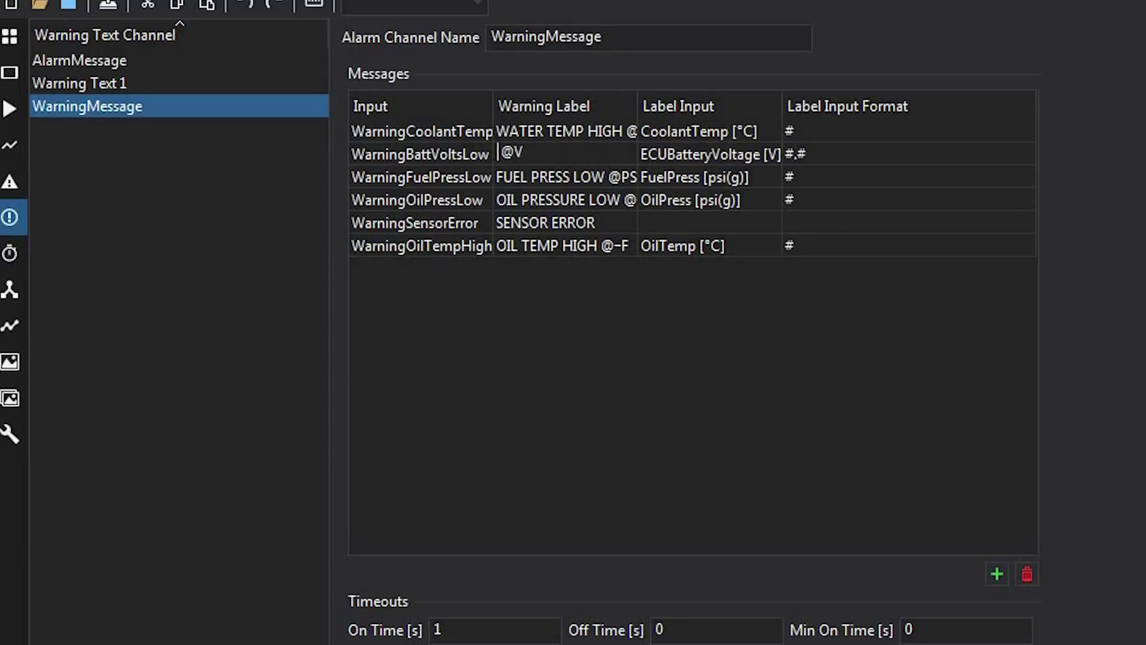
{"action": "type", "text": "Low Juice"}
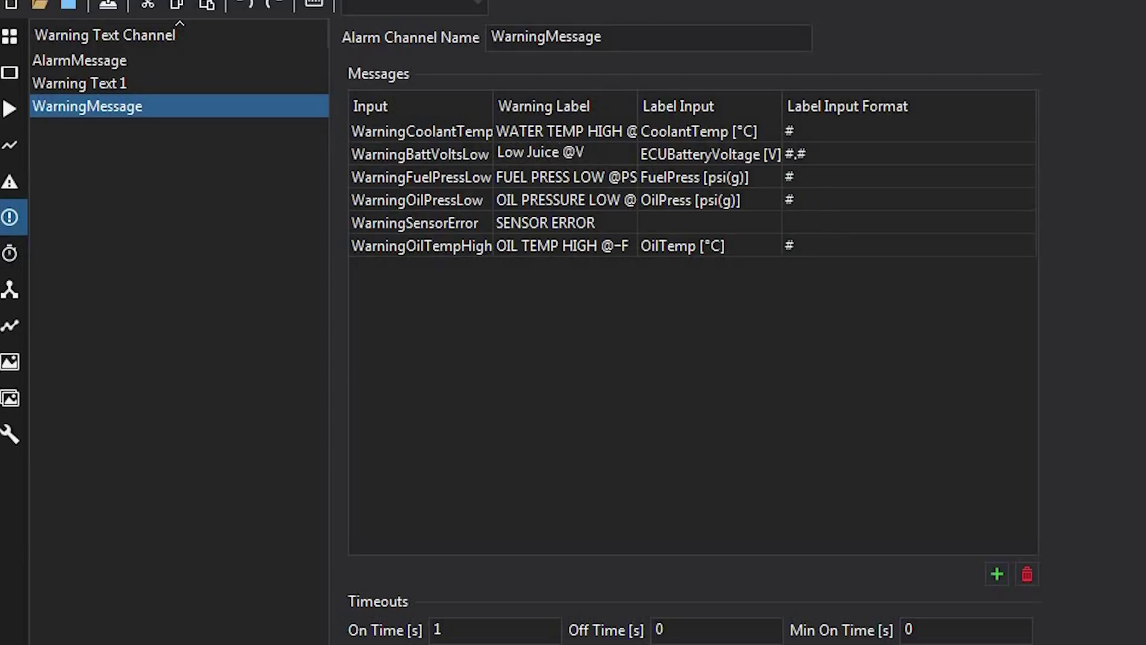
{"action": "left_click", "coordinate": [631, 133]}
{"action": "type", "text": "Boilin"}
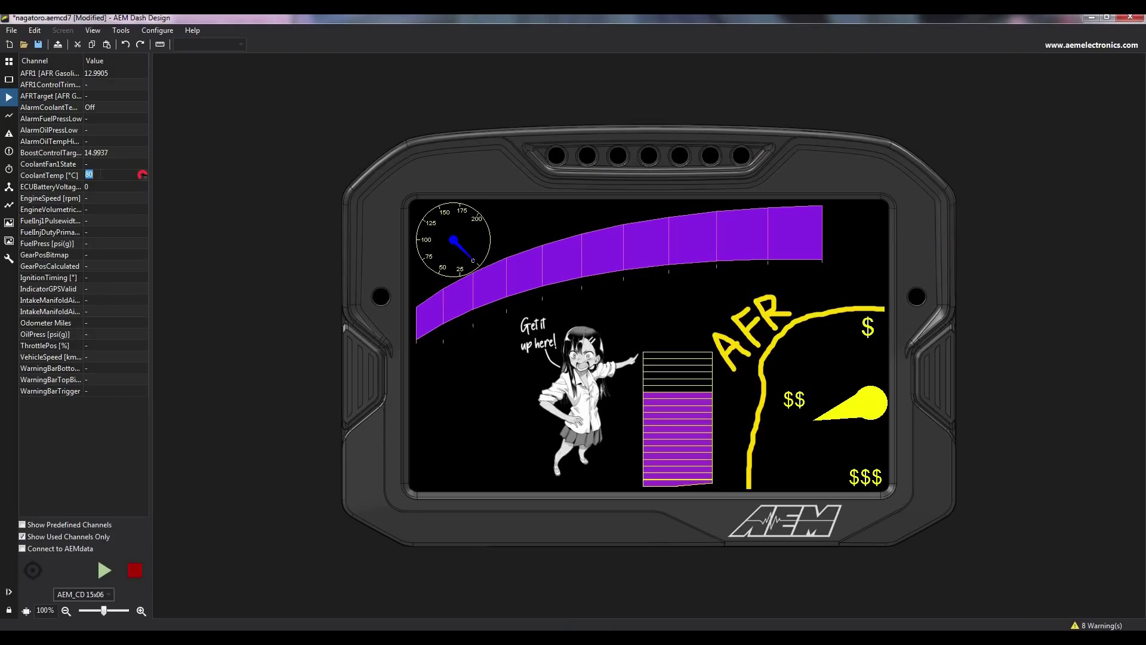
Step: Raise the simulated CoolantTemp from 110 to 120 to trigger the alarm screen
{"action": "key", "text": "Return"}
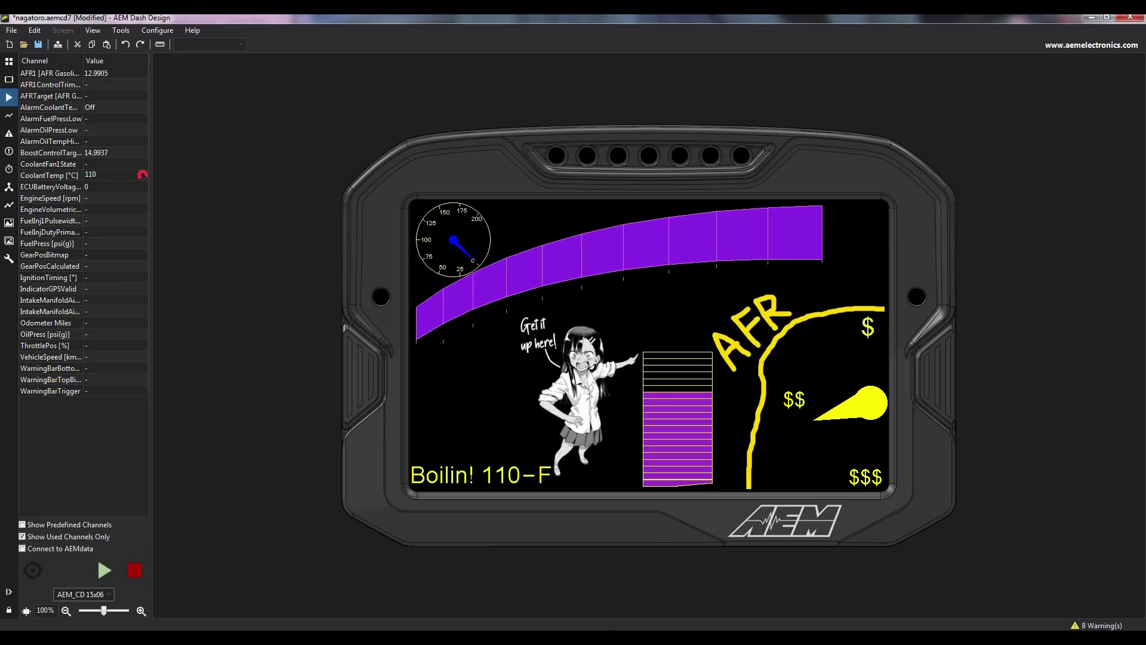
{"action": "left_click", "coordinate": [297, 297]}
{"action": "mouse_move", "coordinate": [12, 154]}
{"action": "key", "text": "Return"}
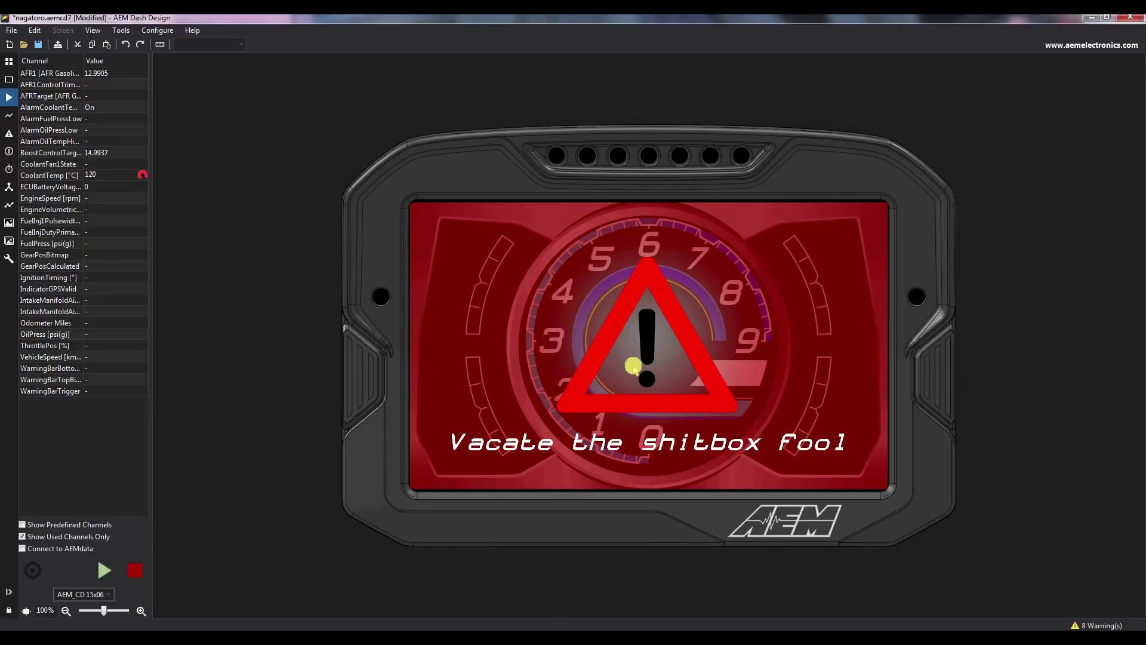
{"action": "left_click", "coordinate": [10, 59]}
Step: Open the Alarm Screen and replace its background image with NAGAZ.png
{"action": "double_click", "coordinate": [480, 217]}
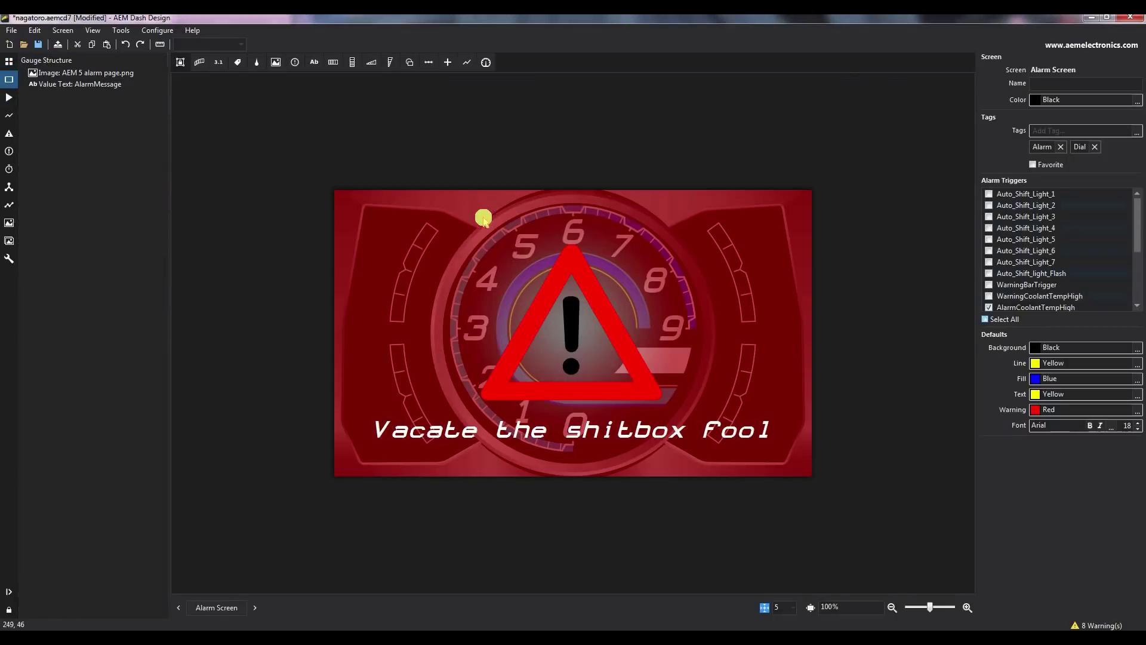
{"action": "left_click", "coordinate": [587, 330]}
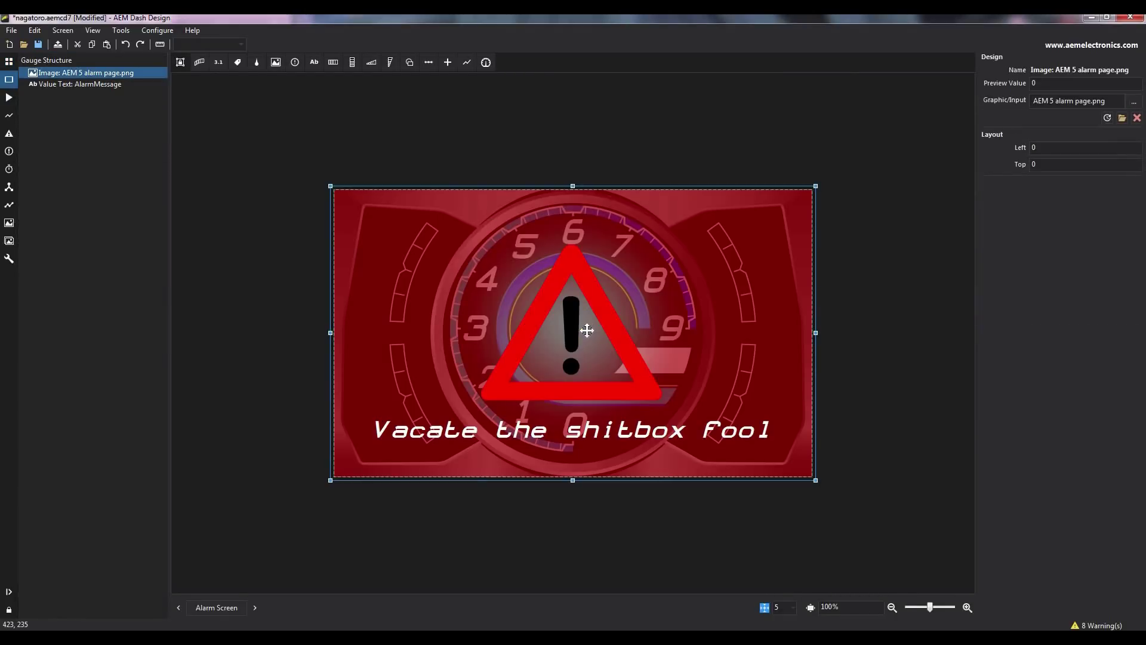
{"action": "left_click", "coordinate": [1122, 118]}
{"action": "scroll", "coordinate": [563, 196], "scroll_direction": "down", "scroll_amount": 5}
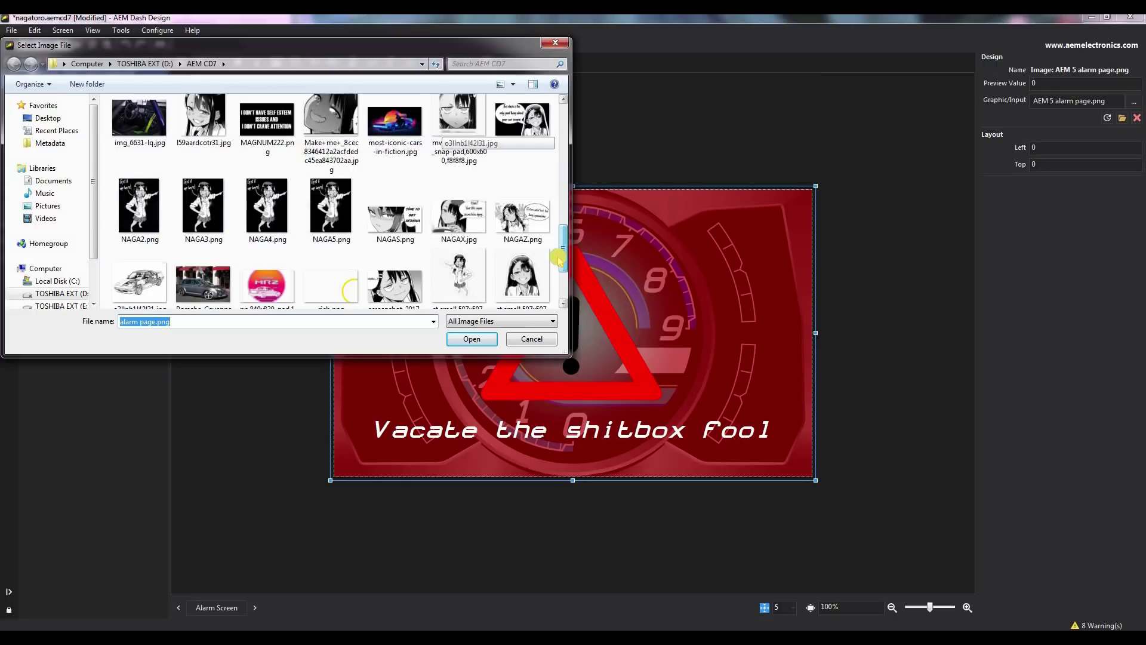
{"action": "double_click", "coordinate": [549, 251]}
Step: Make the alarm message red, bold, size 60, and move it to the top
{"action": "key", "text": "Tab"}
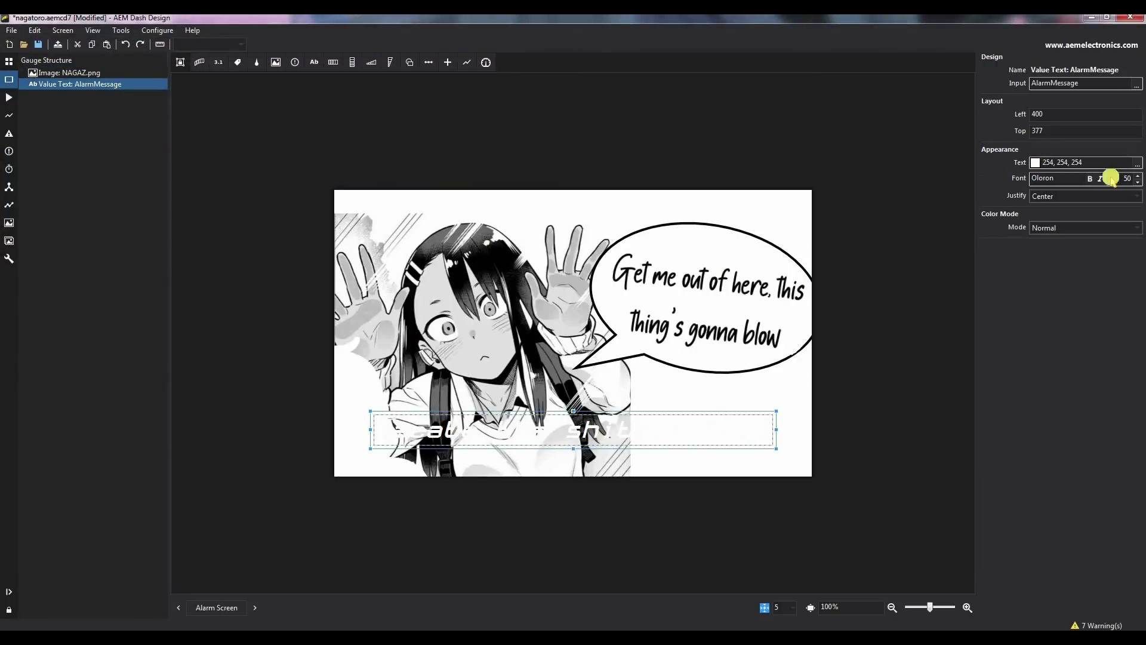
{"action": "left_click", "coordinate": [1137, 162]}
{"action": "left_click", "coordinate": [915, 325]}
{"action": "left_click", "coordinate": [1002, 435]}
{"action": "left_click", "coordinate": [1136, 163]}
{"action": "left_click", "coordinate": [1054, 342]}
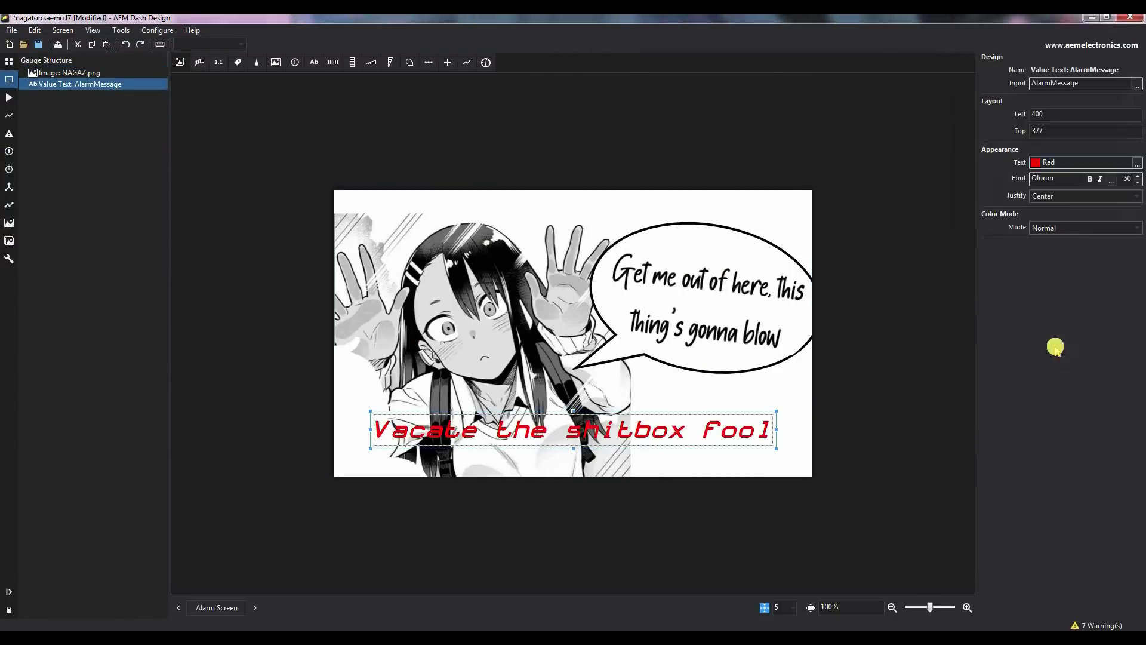
{"action": "left_click", "coordinate": [1089, 178]}
{"action": "left_click", "coordinate": [1137, 175]}
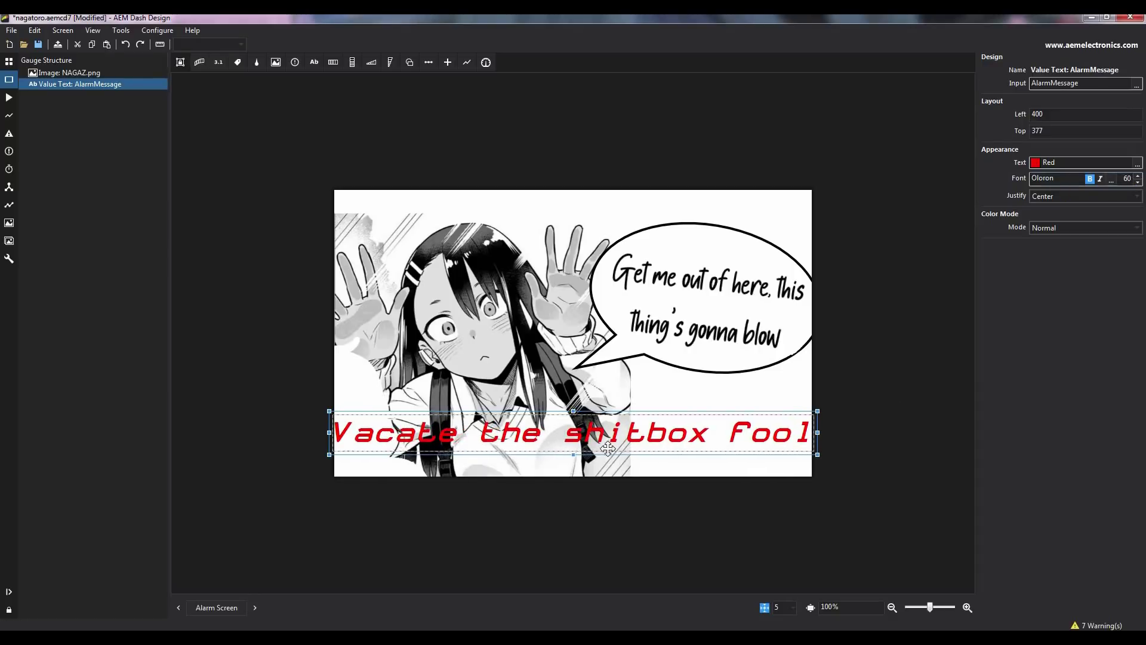
{"action": "left_click_drag", "start_coordinate": [815, 439], "coordinate": [643, 159]}
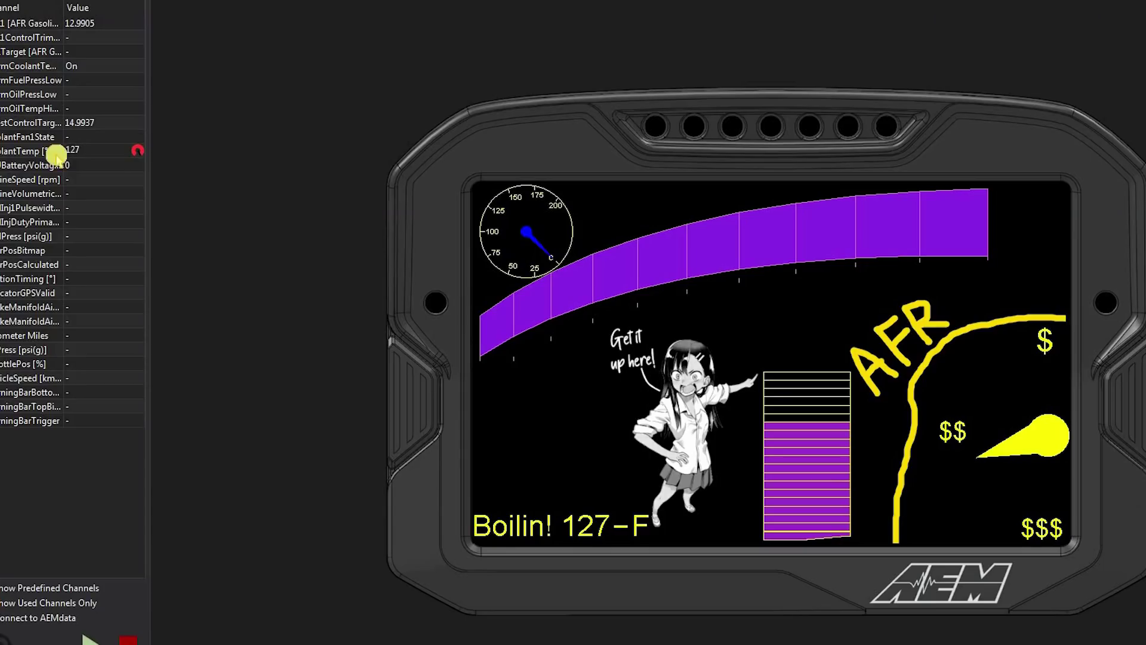
Step: Set simulated CoolantTemp to 90 to clear the alarm, then 120 to retrigger it
{"action": "left_click", "coordinate": [57, 154]}
{"action": "type", "text": "90"}
{"action": "key", "text": "Return"}
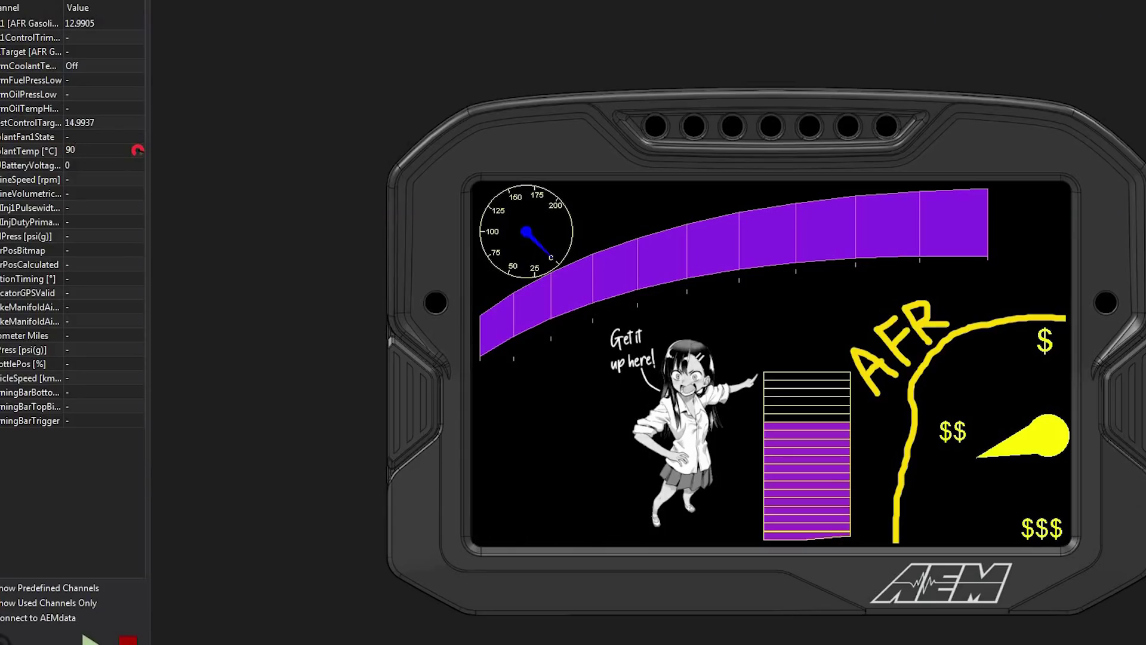
{"action": "type", "text": "120"}
{"action": "key", "text": "Return"}
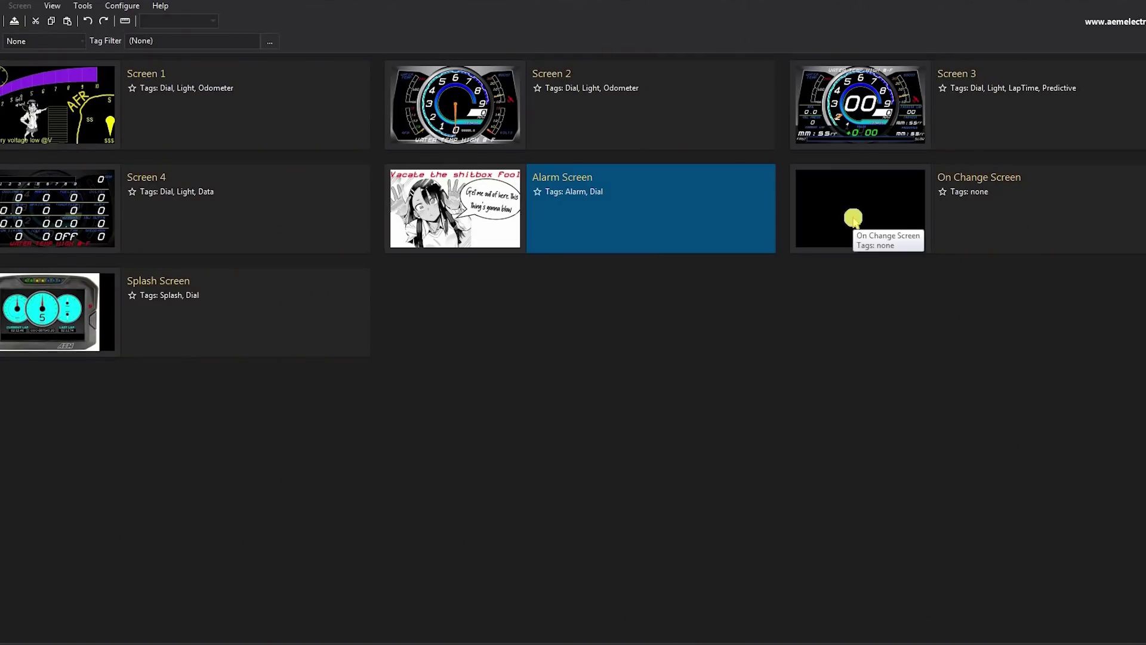
Step: Open the On Change Screen and add an image element to it
{"action": "double_click", "coordinate": [854, 218]}
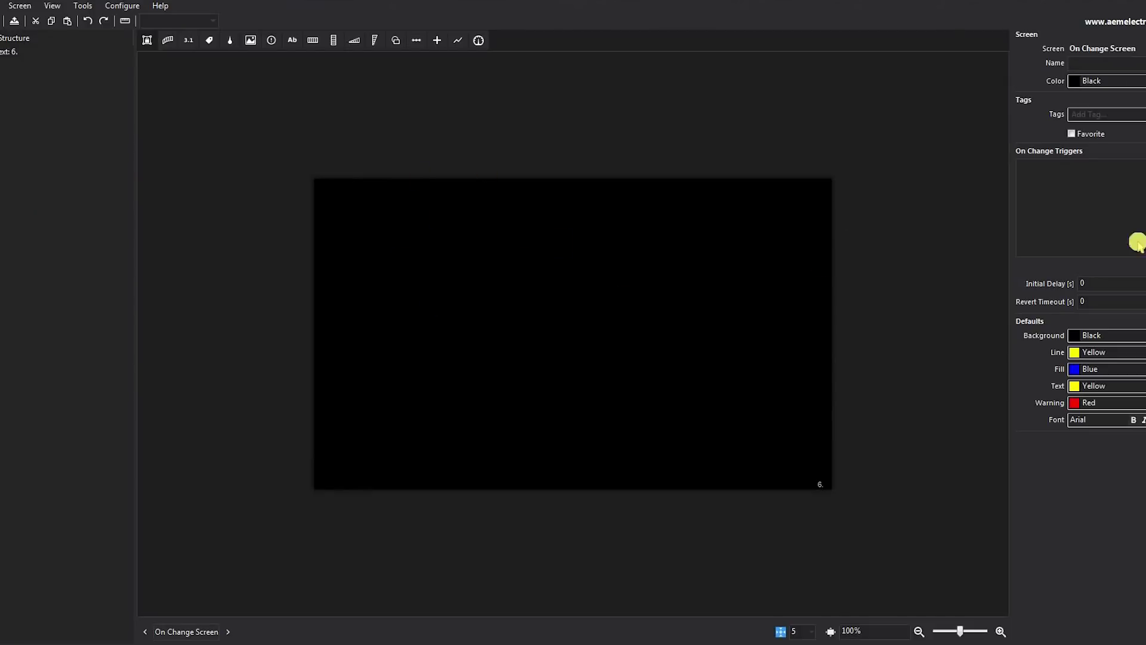
{"action": "left_click", "coordinate": [250, 40]}
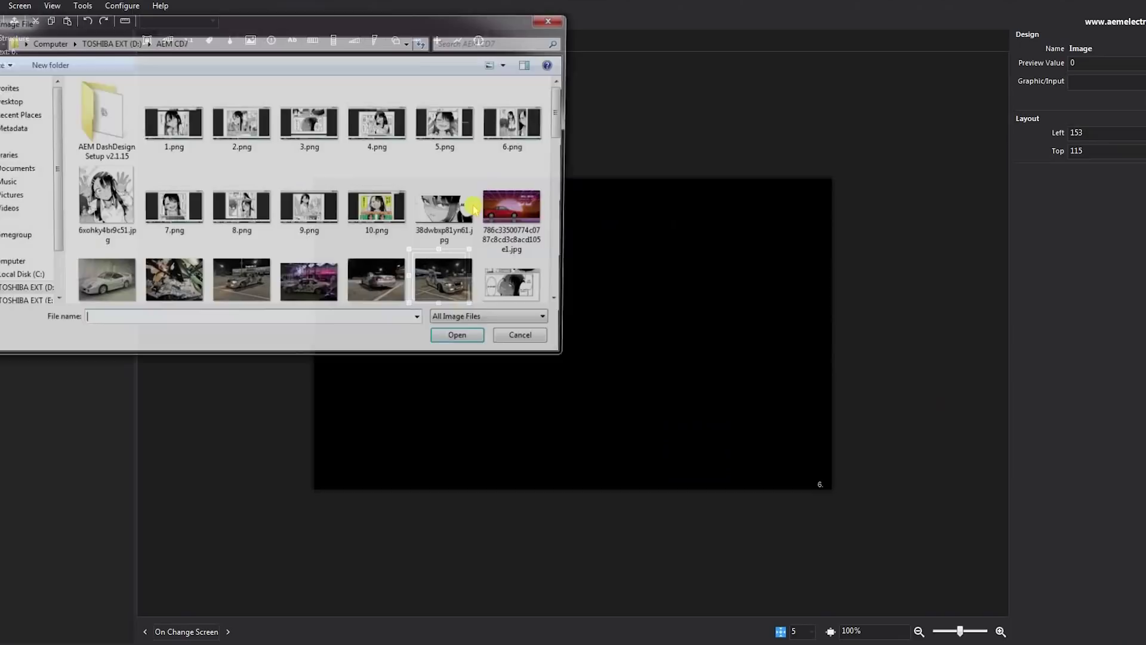
{"action": "scroll", "coordinate": [555, 239], "scroll_direction": "down", "scroll_amount": 10}
{"action": "left_click_drag", "start_coordinate": [564, 280], "coordinate": [570, 215]}
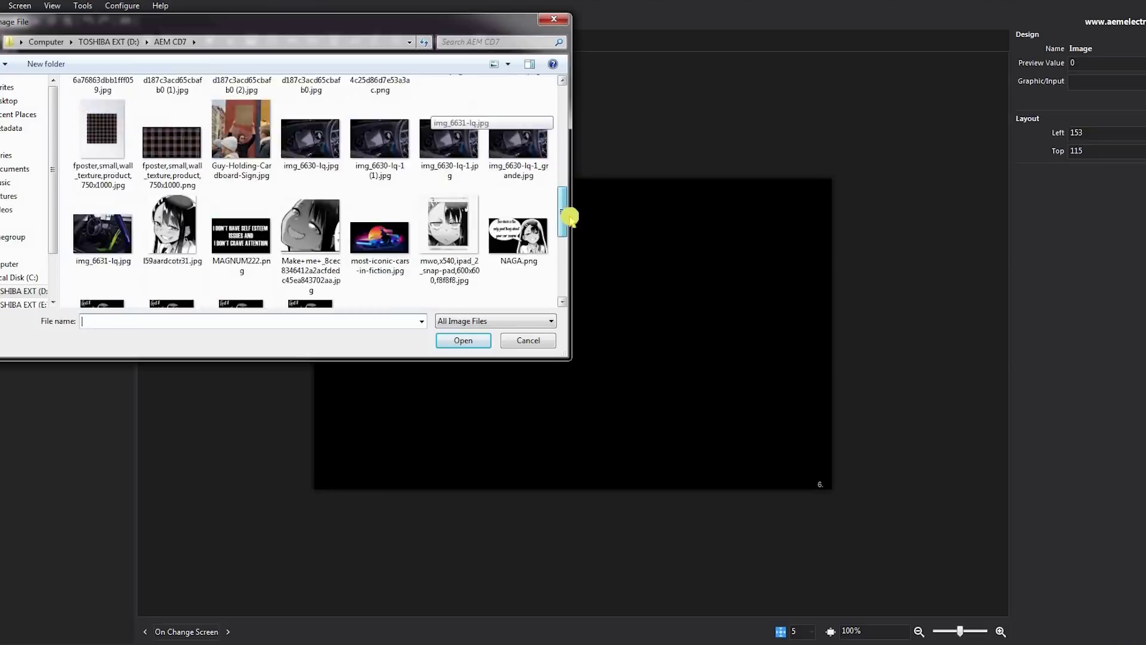